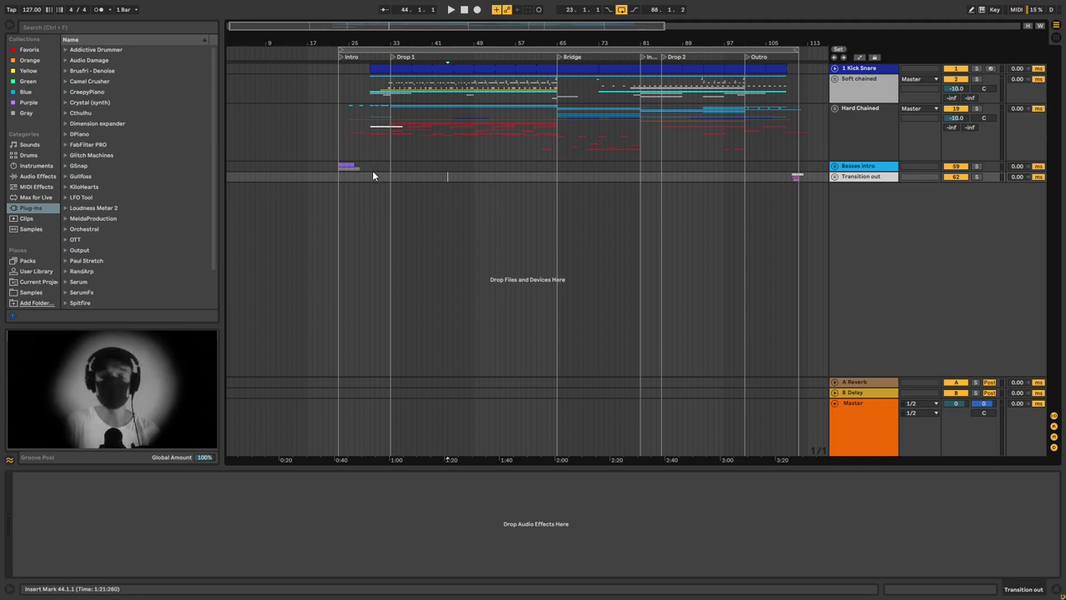
Show the Hard Chained group's Compressor, sidechained from 1-Kick Snare at a 10.5:1 ratio
click(614, 157)
Zoom in on the intro and Drop 1 and play from bar 33
drag(393, 33, 358, 38)
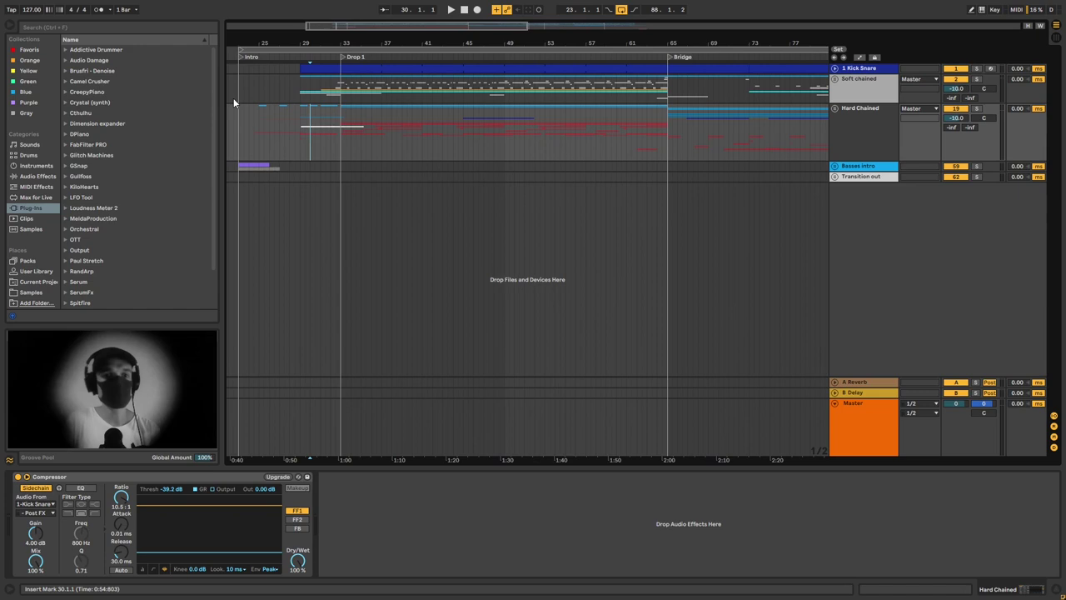
drag(233, 97, 337, 100)
click(339, 100)
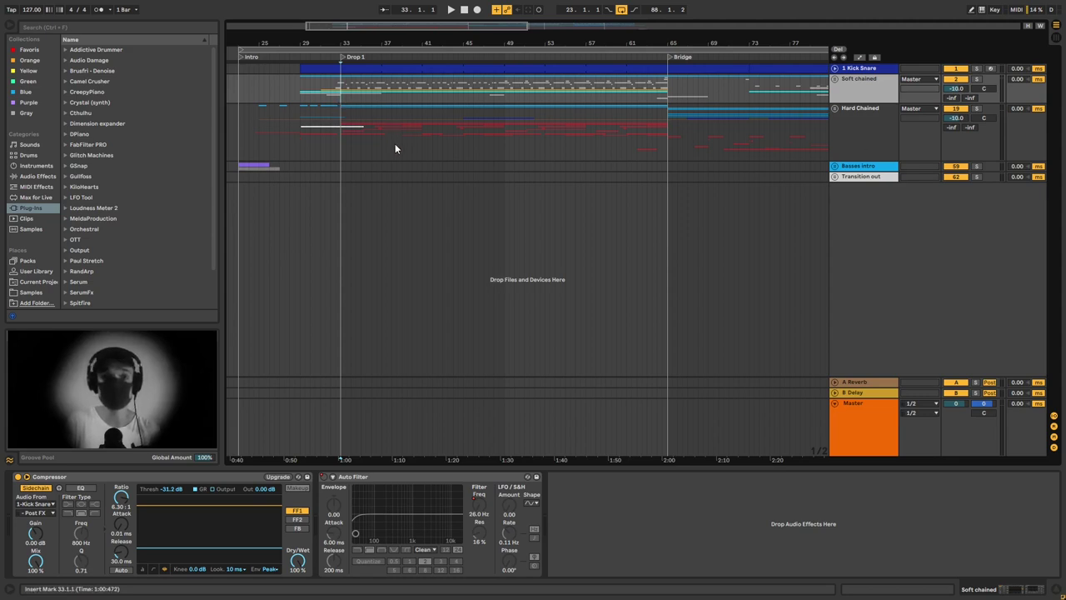
key(space)
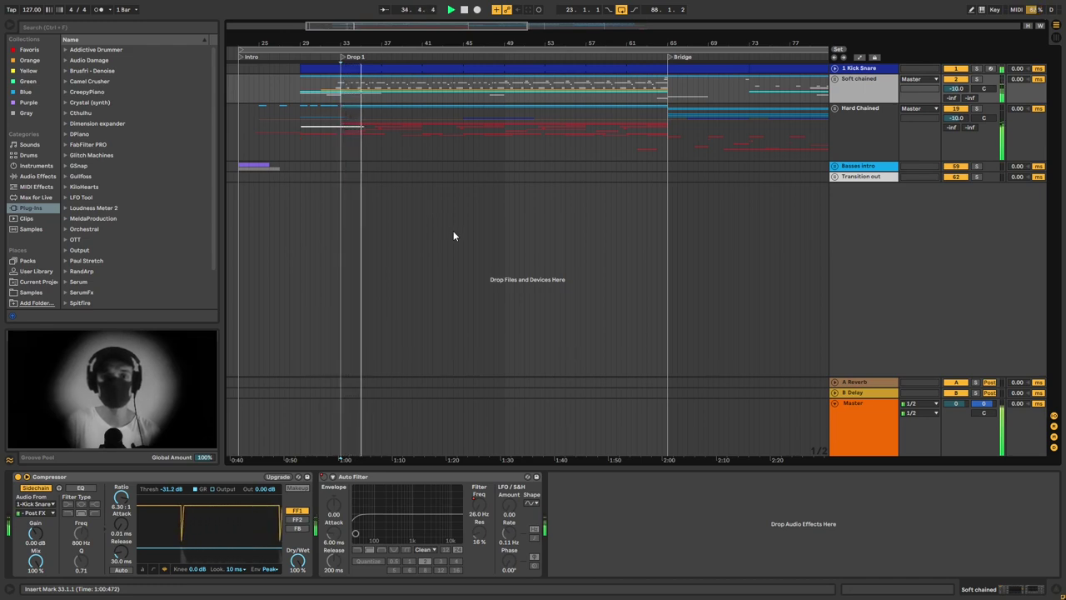
Unfold the Hard Chained and Soft chained groups to see their tracks
click(835, 108)
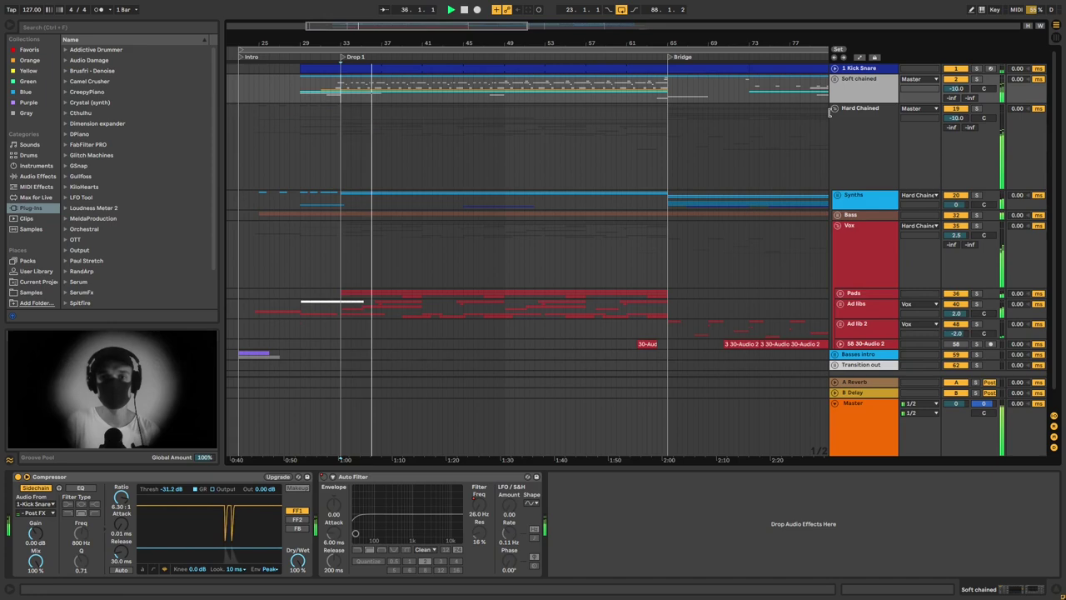
click(835, 78)
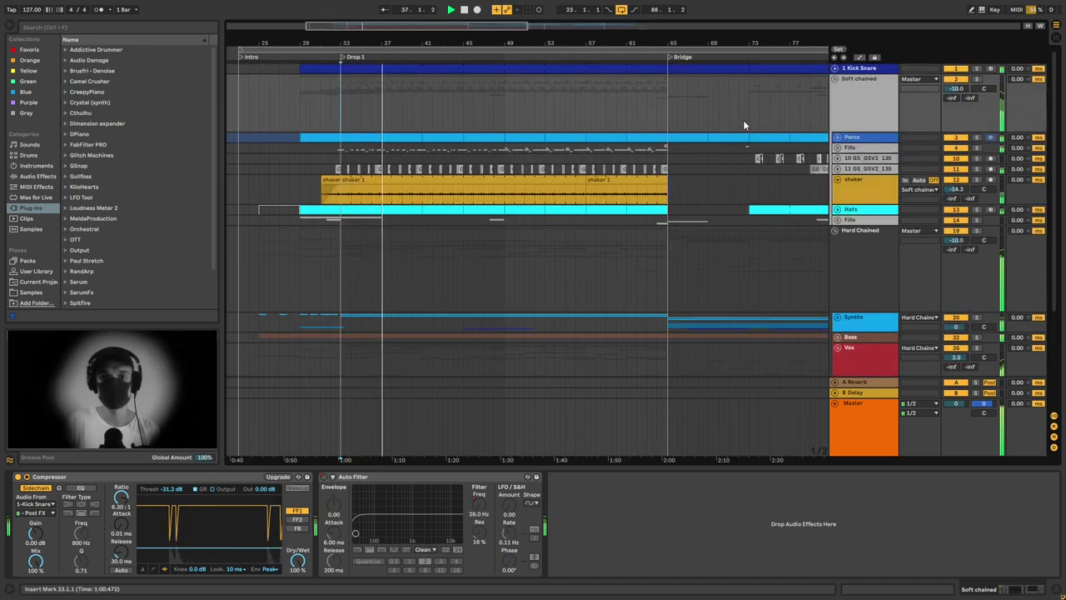
scroll(743, 120, down, 5)
scroll(493, 143, up, 3)
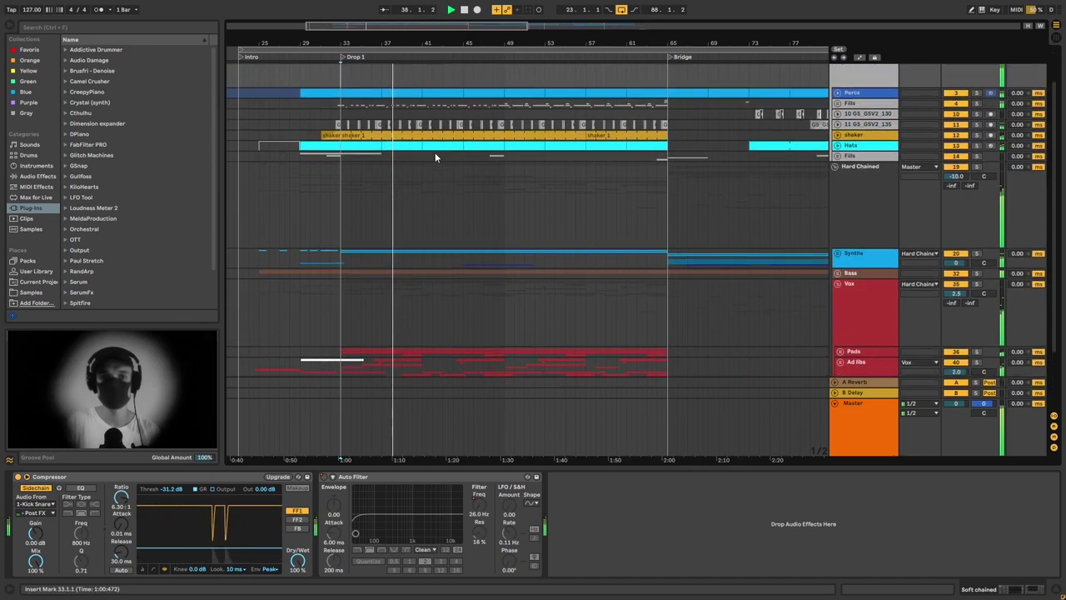
scroll(593, 177, down, 3)
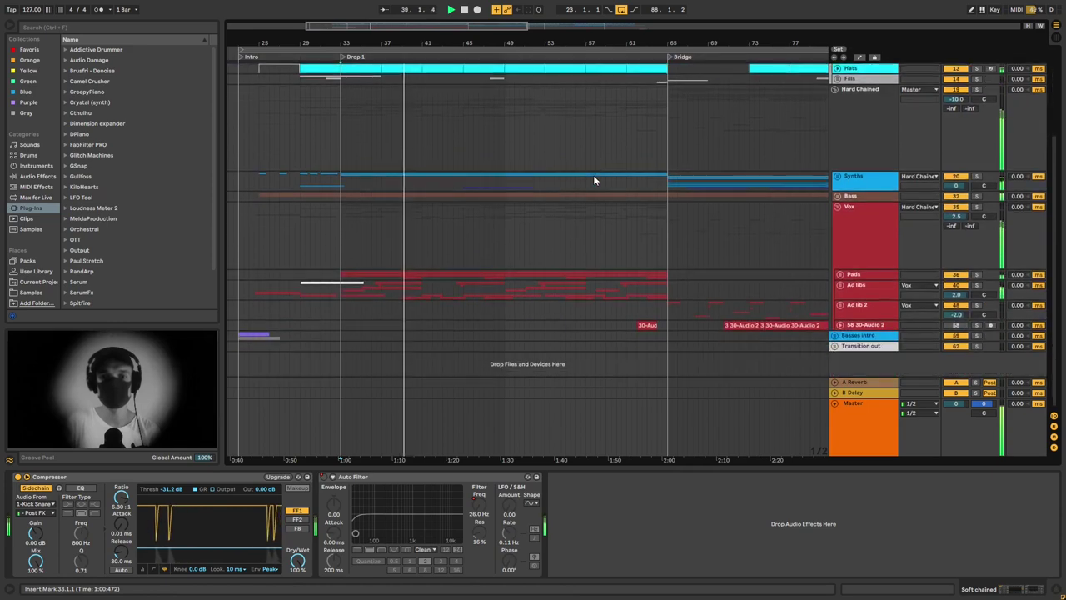
Inspect the Pads and Ad libs groups' tracks, then fold both groups back up
click(840, 274)
scroll(818, 278, down, 3)
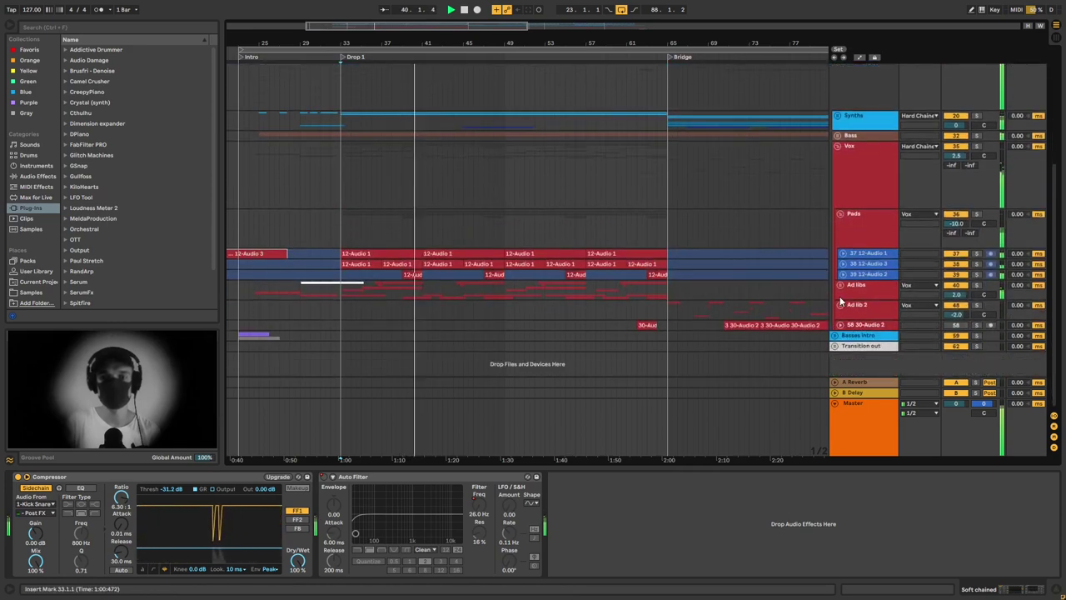
click(840, 281)
scroll(793, 277, down, 5)
scroll(797, 277, down, 3)
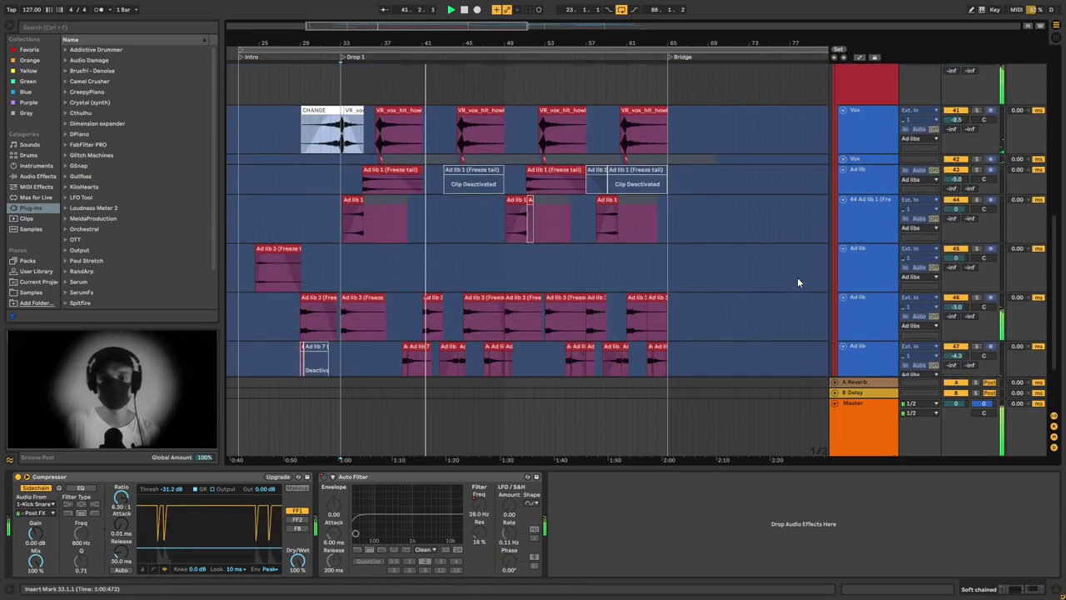
scroll(798, 277, up, 5)
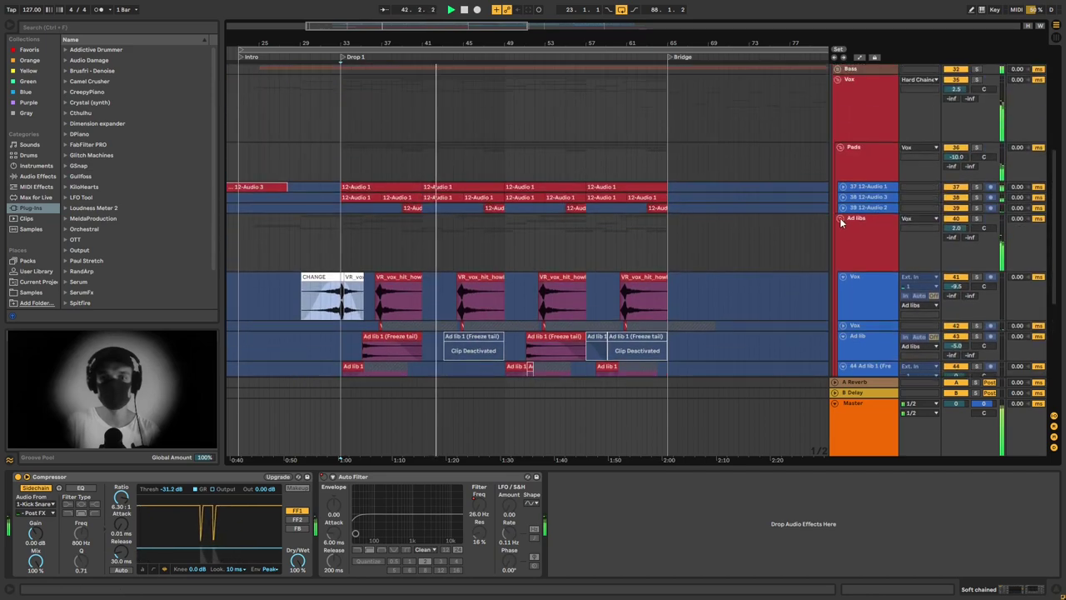
click(839, 218)
click(839, 147)
scroll(838, 147, up, 2)
scroll(826, 154, up, 6)
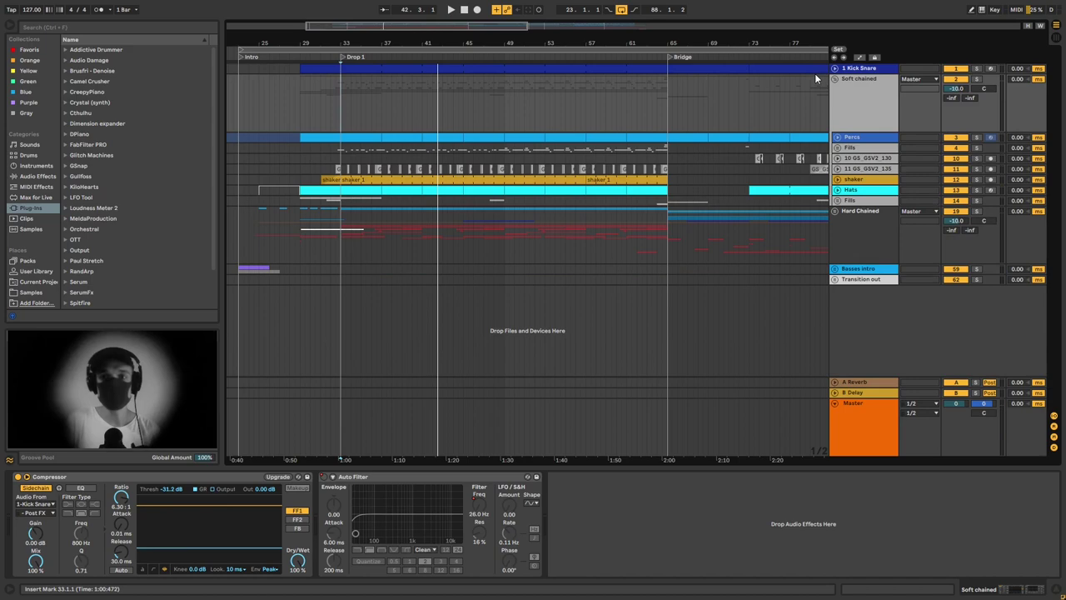
Expand 1 Kick Snare, then compare the Soft chained and Hard Chained compressors
click(835, 67)
click(360, 82)
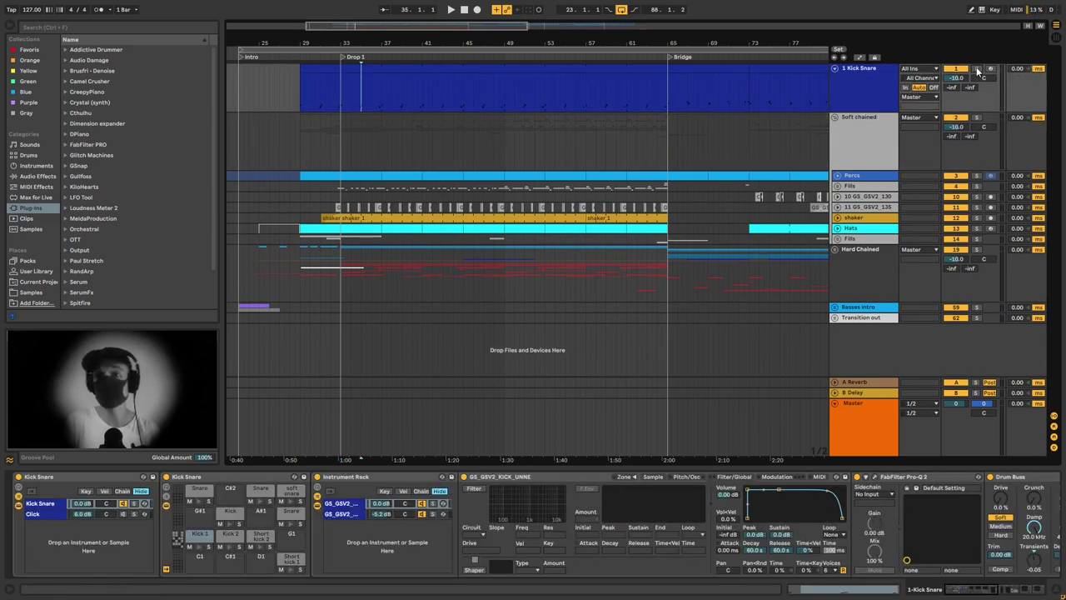
click(866, 144)
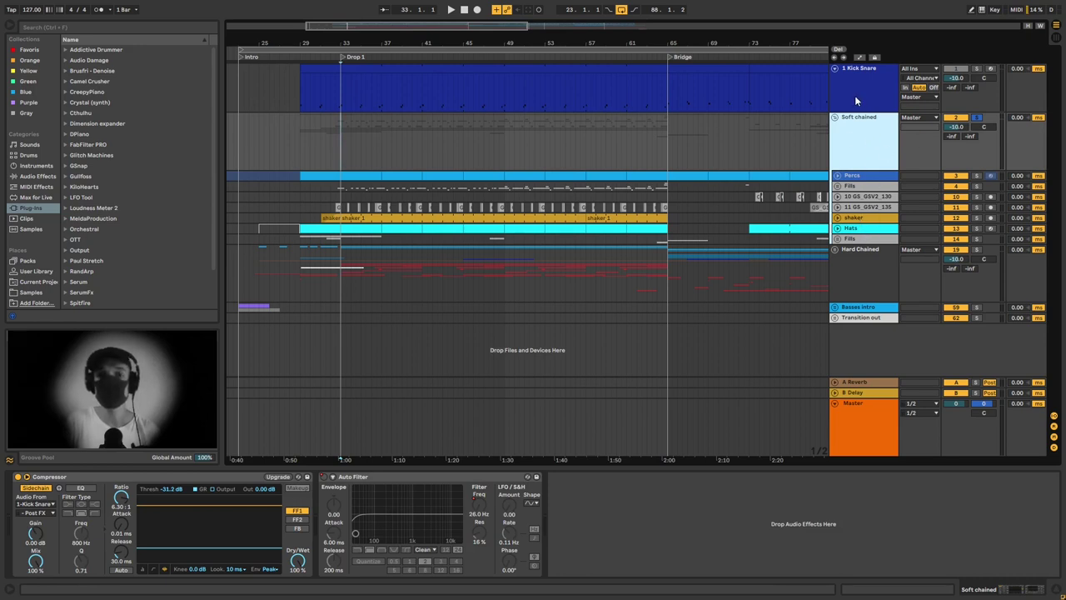
click(870, 263)
click(869, 150)
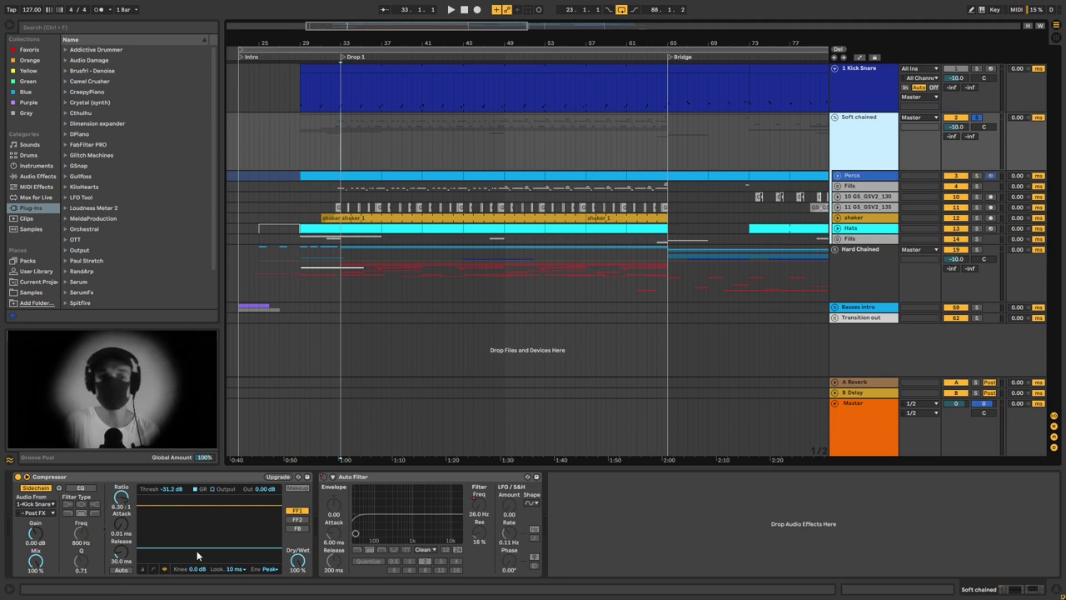
click(861, 276)
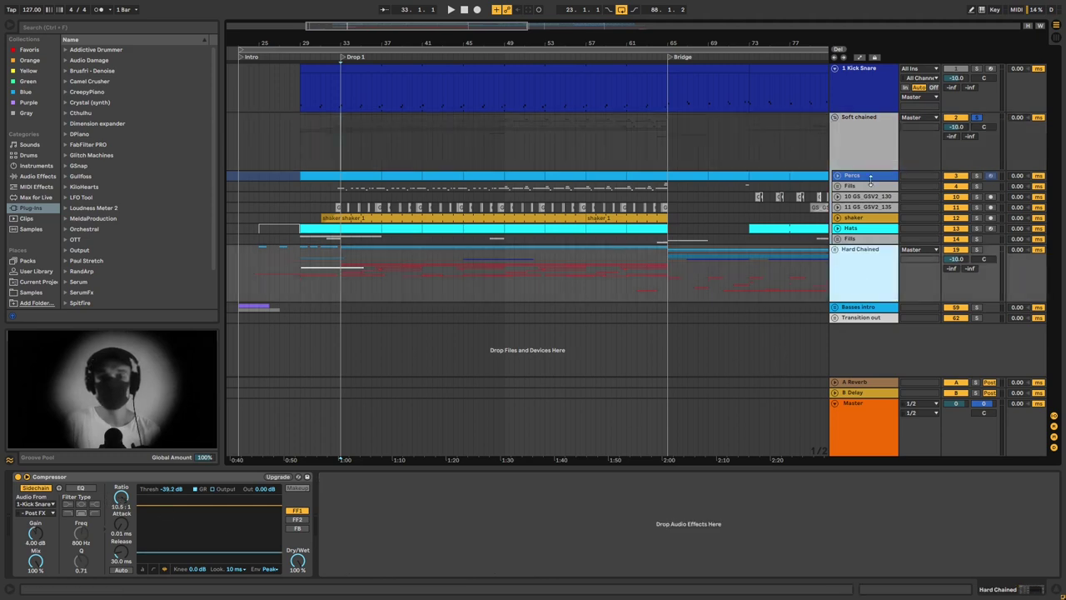
click(856, 139)
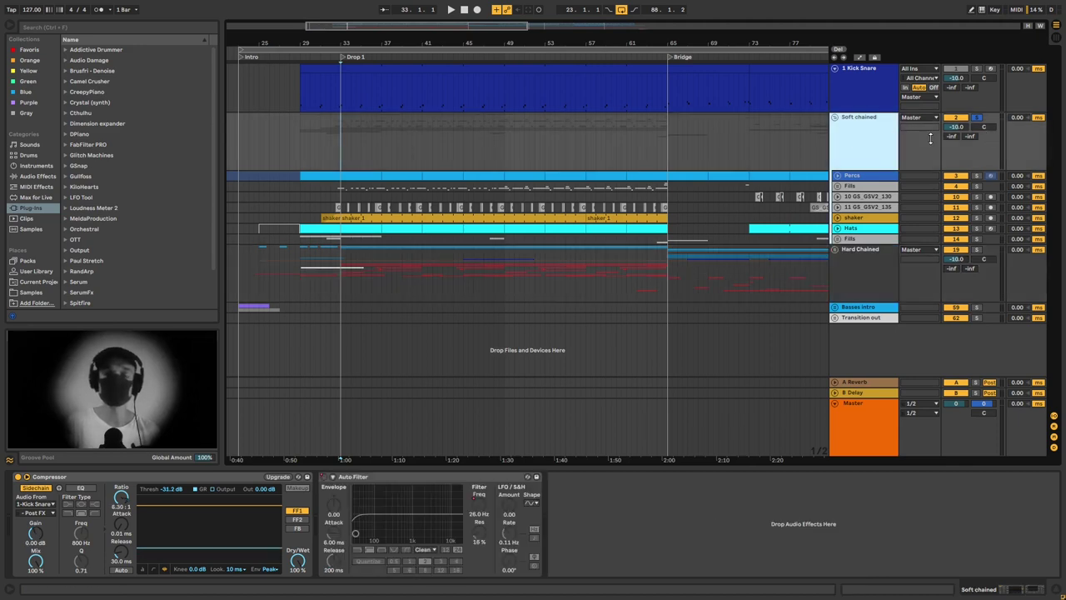
Replay Drop 1 from bar 33 zoomed in, then zoom back out
click(350, 158)
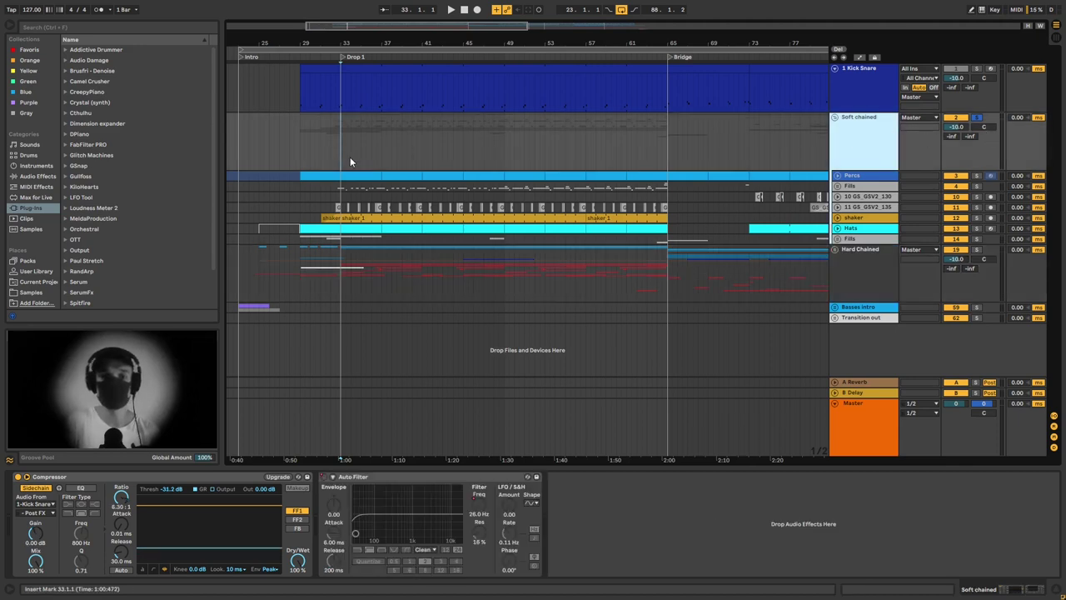
key(plus)
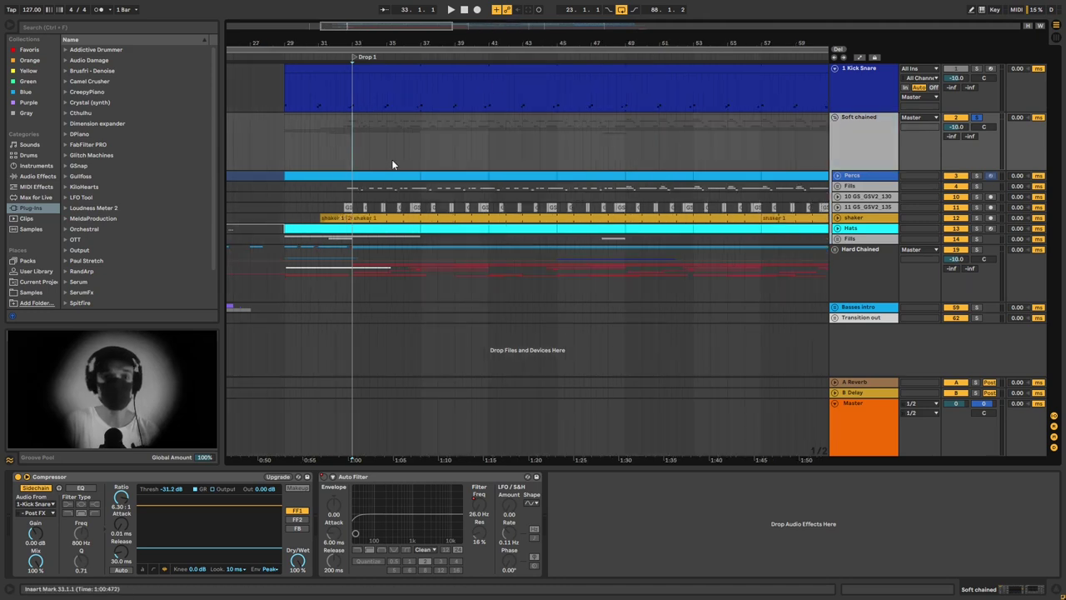
key(space)
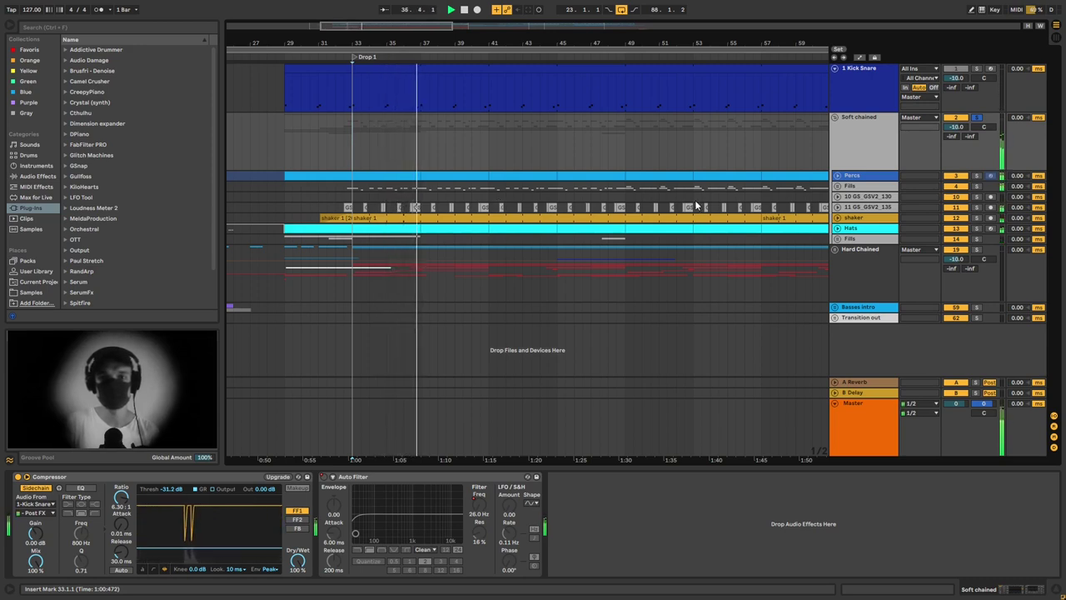
key(space)
key(minus)
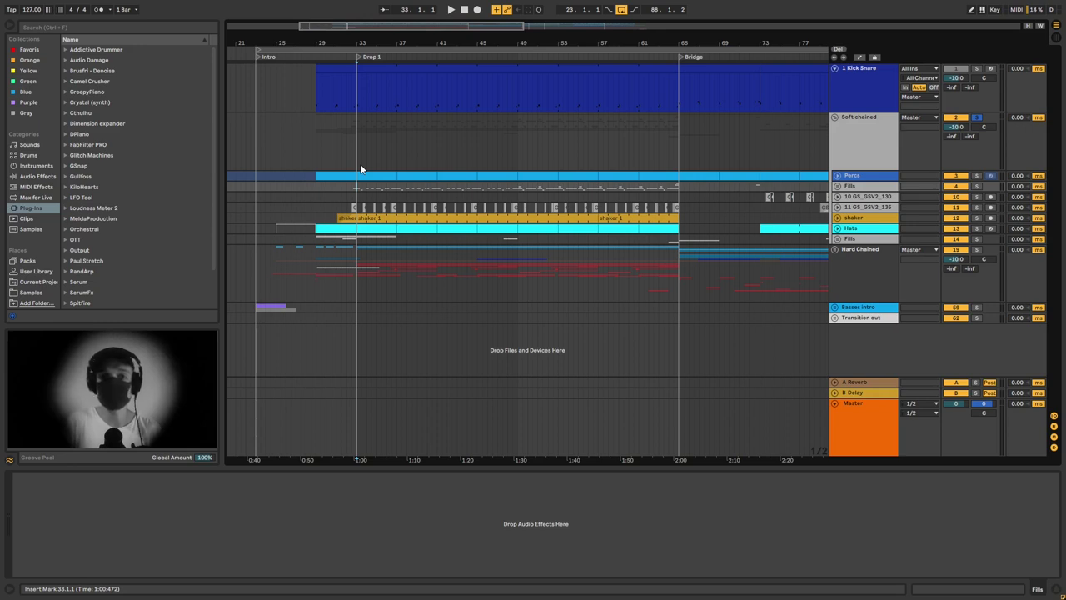
Show the Percs group's chain and open the percussion clip's MIDI notes in a larger editor
click(398, 176)
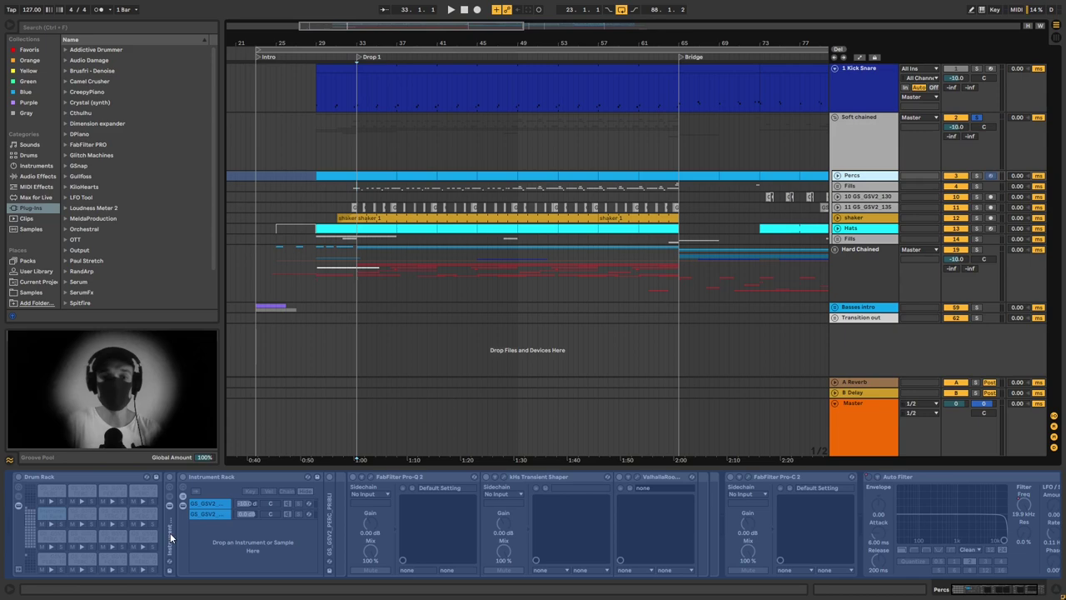
scroll(626, 183, up, 3)
double_click(627, 187)
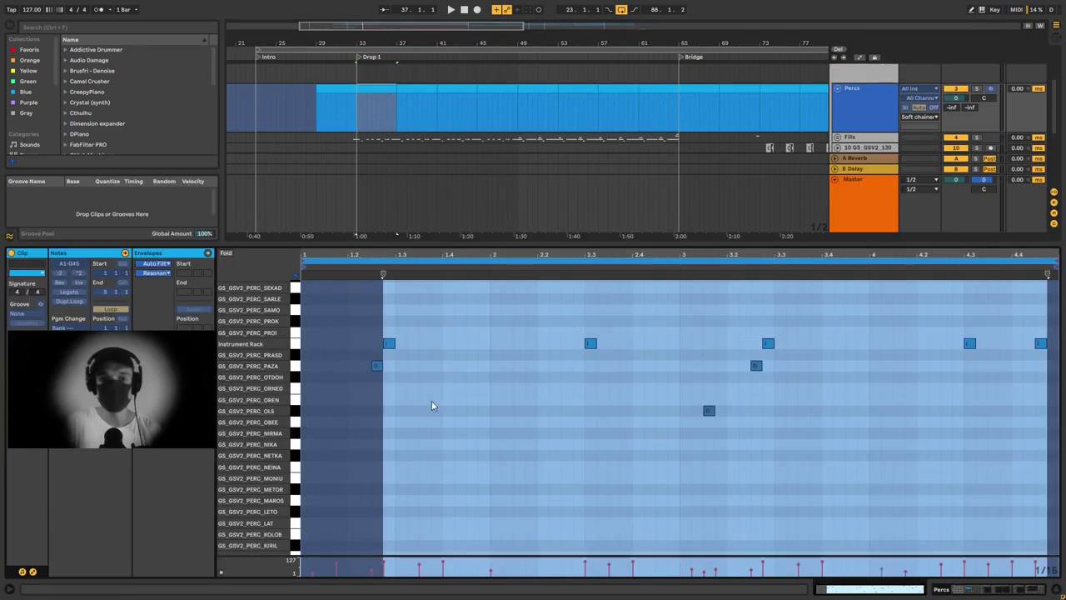
drag(292, 376, 713, 366)
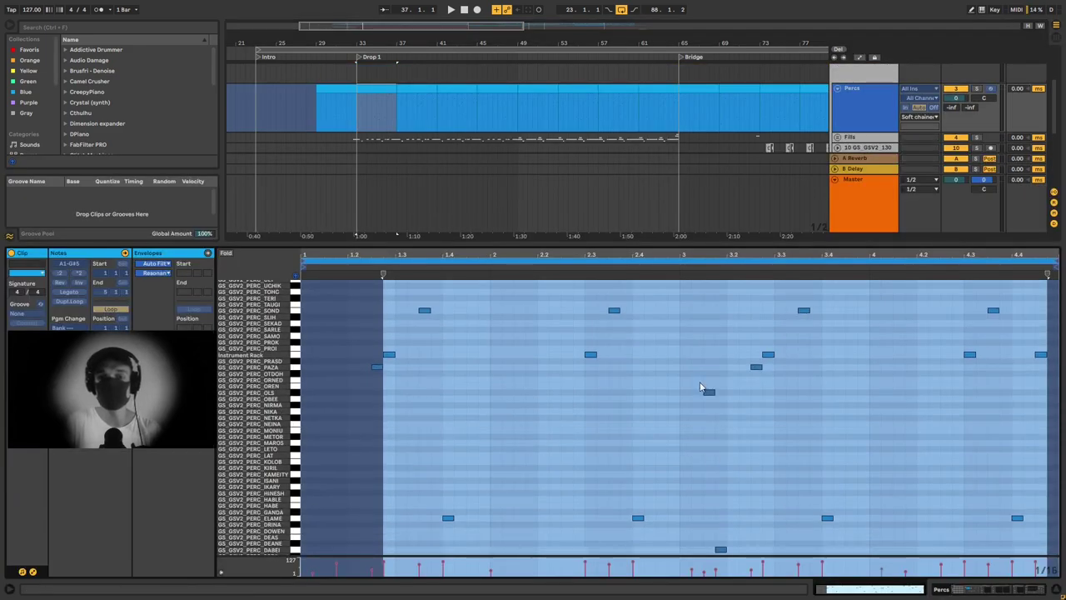
drag(674, 247, 682, 519)
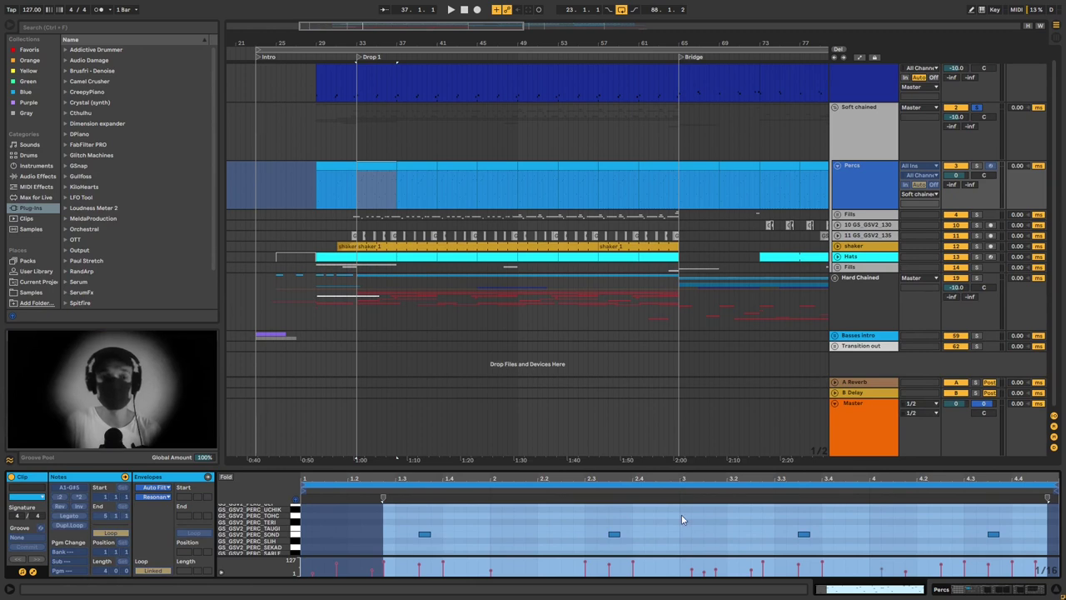
click(388, 321)
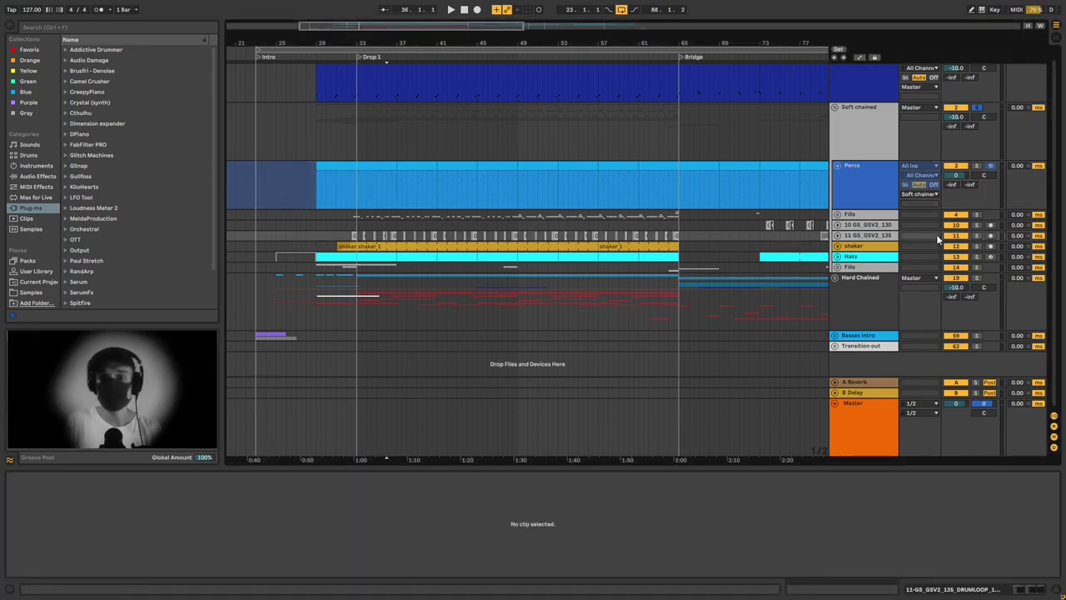
Select the shaker track's shaker 1 clip and check where its sample is stored
click(750, 246)
scroll(487, 242, down, 1)
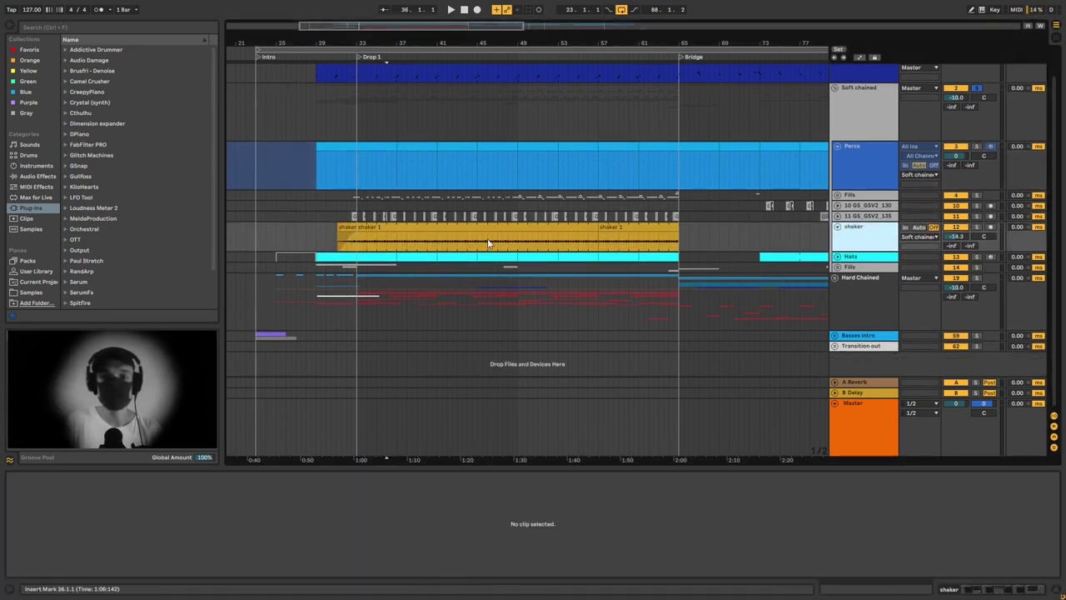
double_click(487, 241)
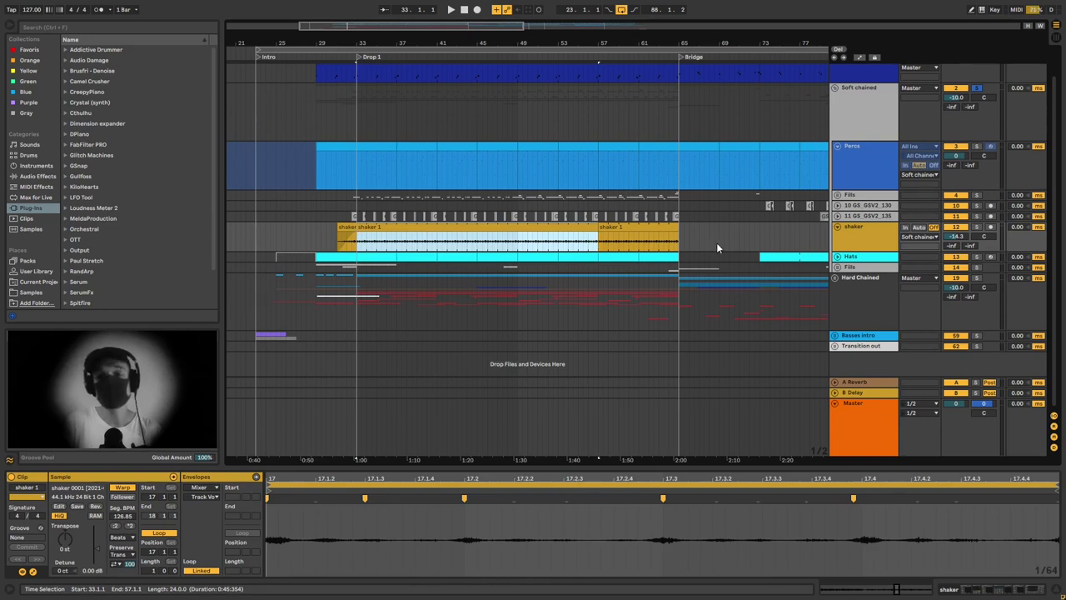
click(861, 238)
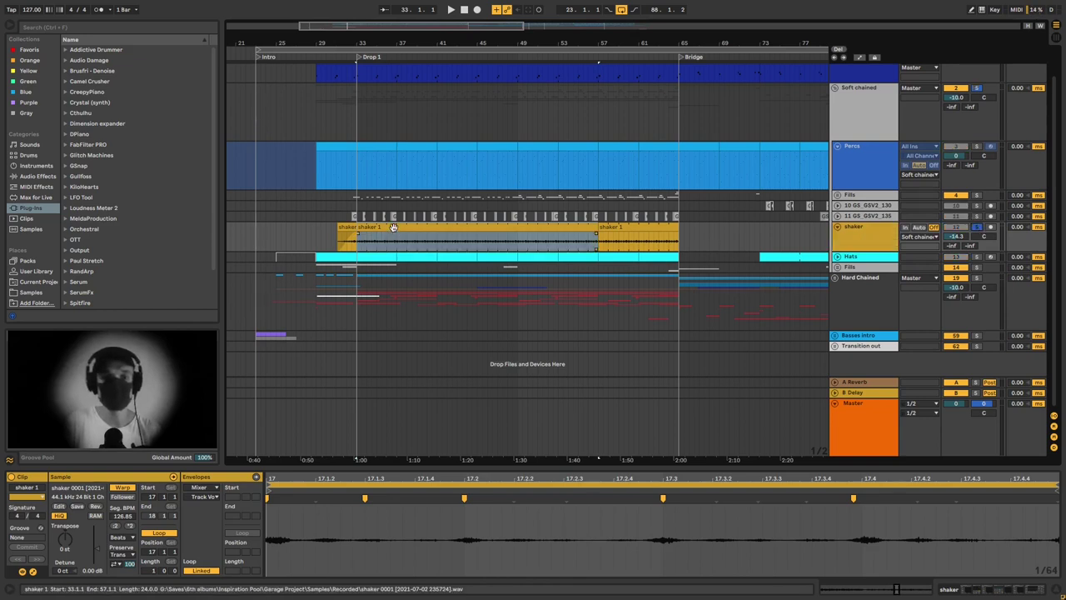
Group the shaker's effects from the first device through Auto Filter into a rack with Ctrl+G, then audition the drop
click(991, 589)
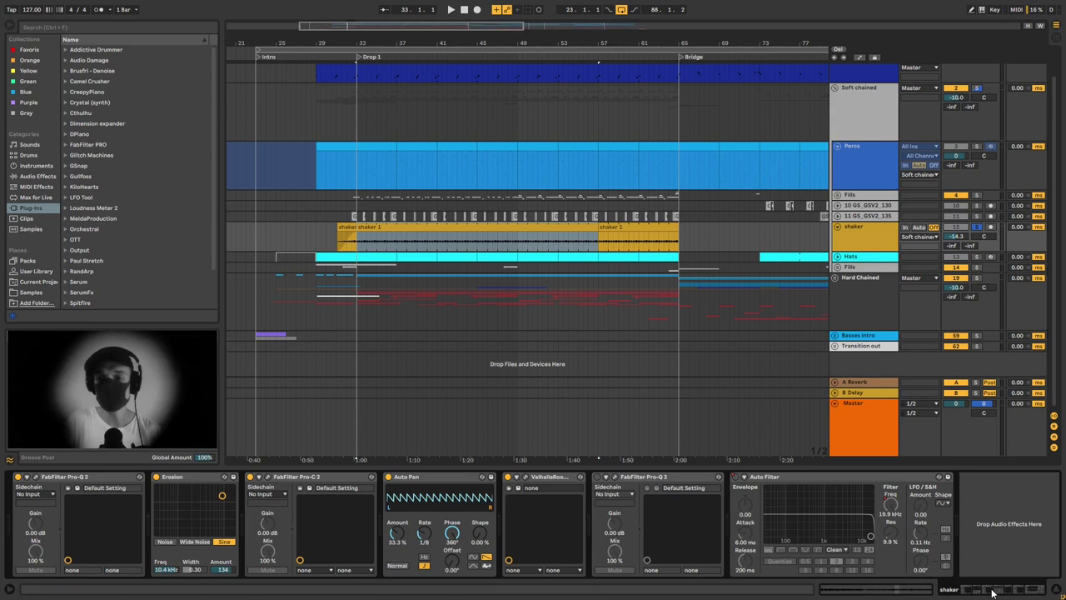
click(94, 478)
shift+click(840, 478)
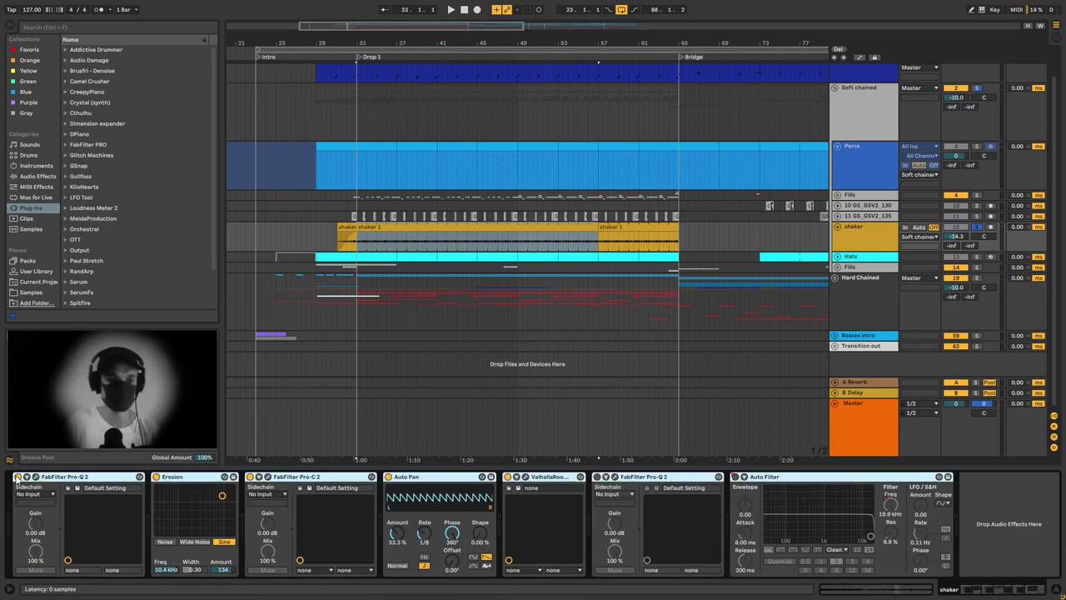
key(ctrl+g)
key(space)
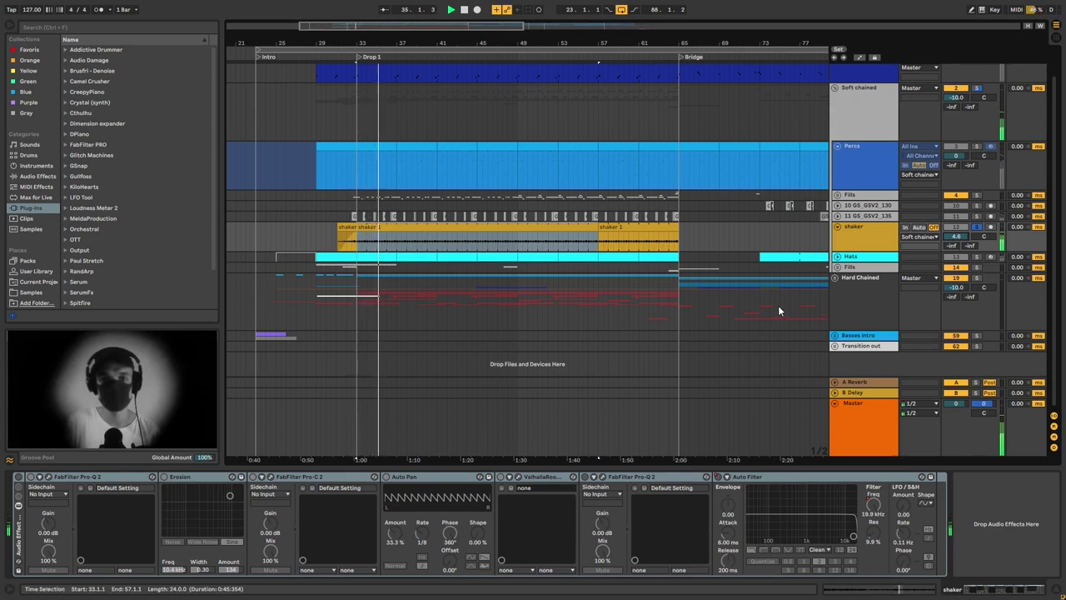
key(space)
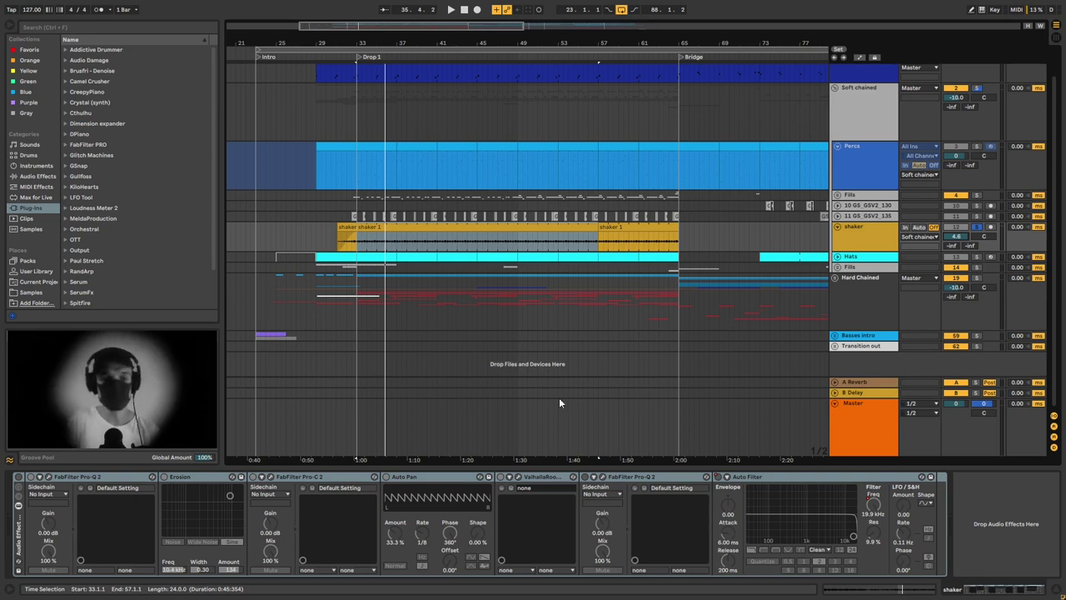
Switch the shaker's effect rack on and check the Pro-Q 2 EQ curve
click(19, 477)
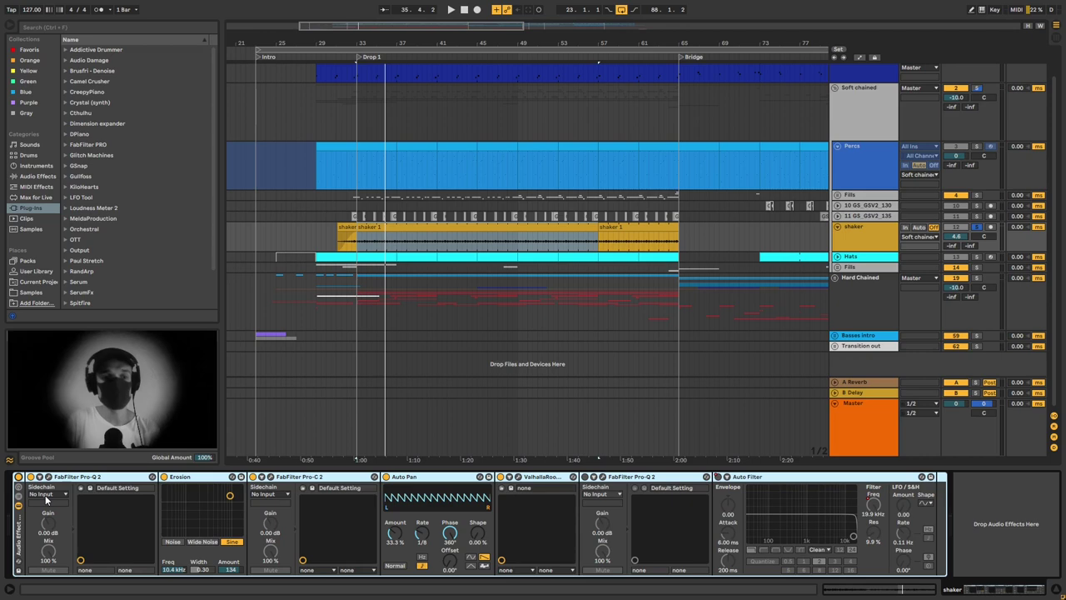
click(48, 478)
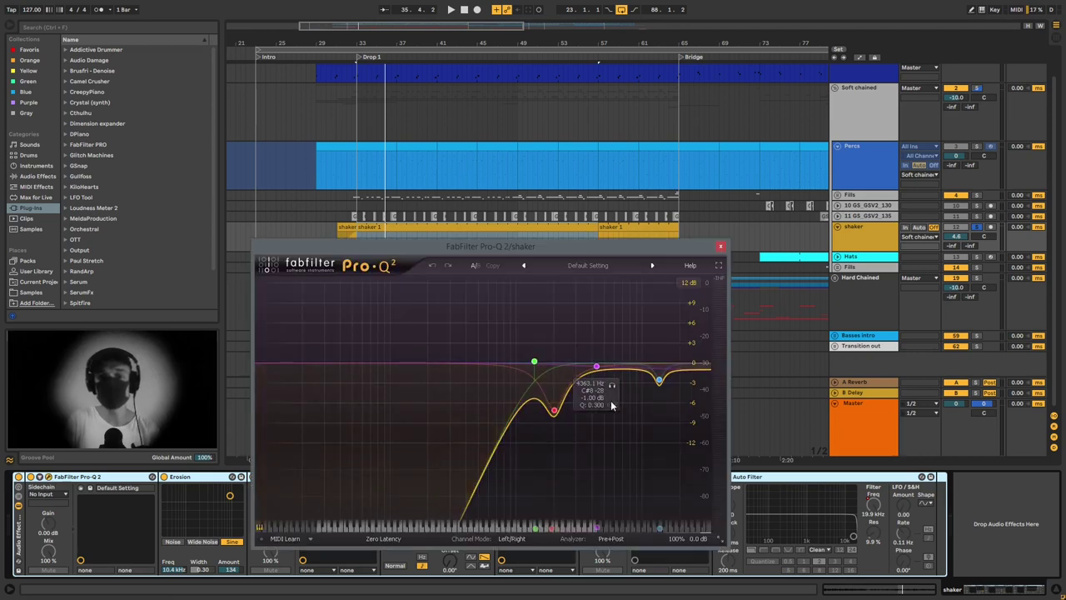
click(720, 246)
Play the drop from bar 33 comparing the shaker with Erosion off and back on
click(181, 480)
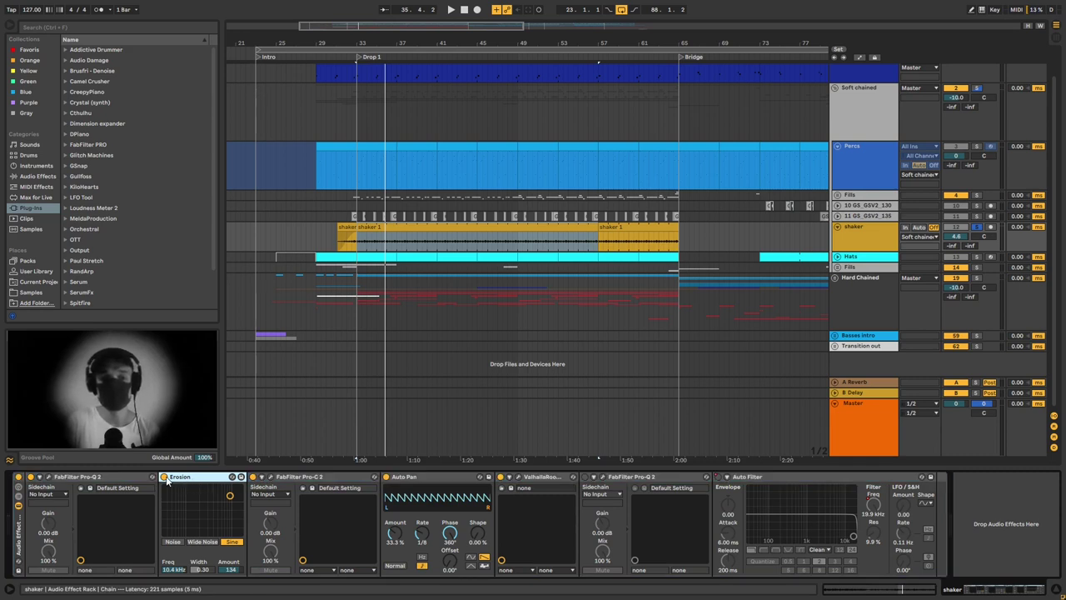
click(165, 478)
click(413, 238)
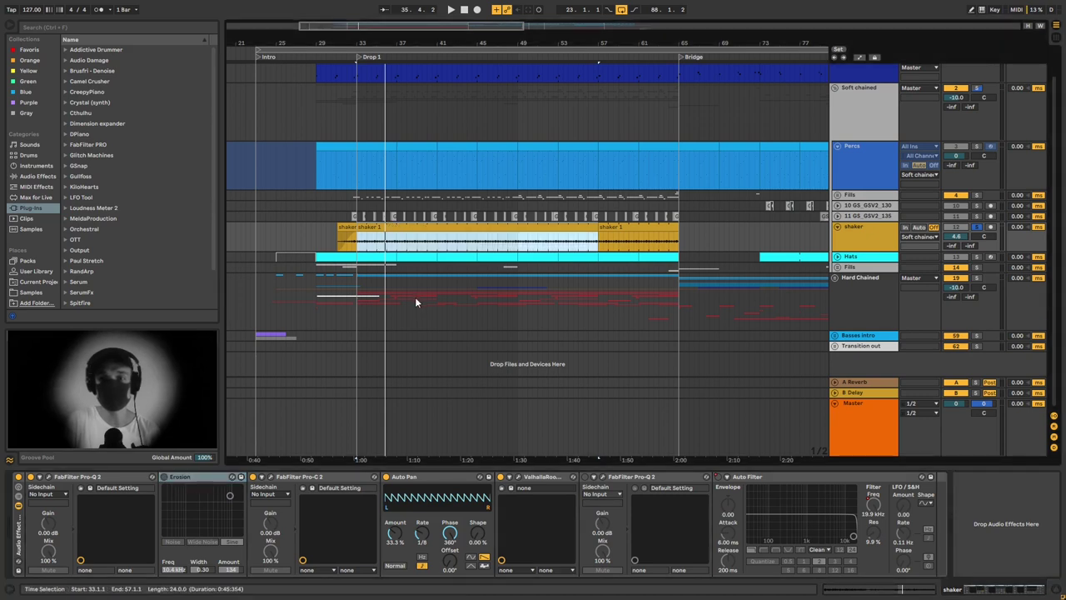
key(space)
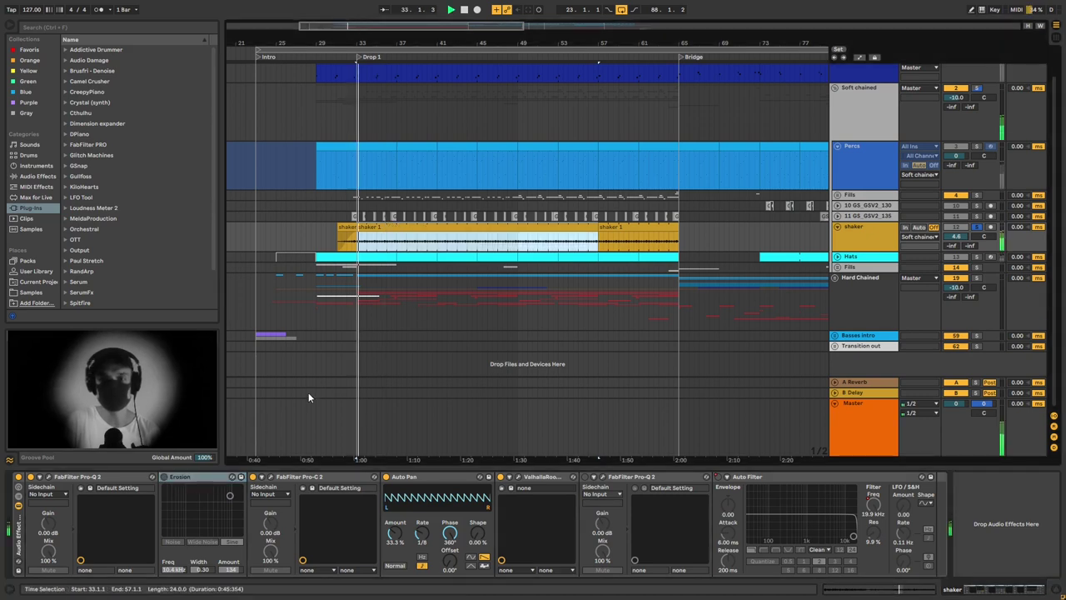
click(164, 476)
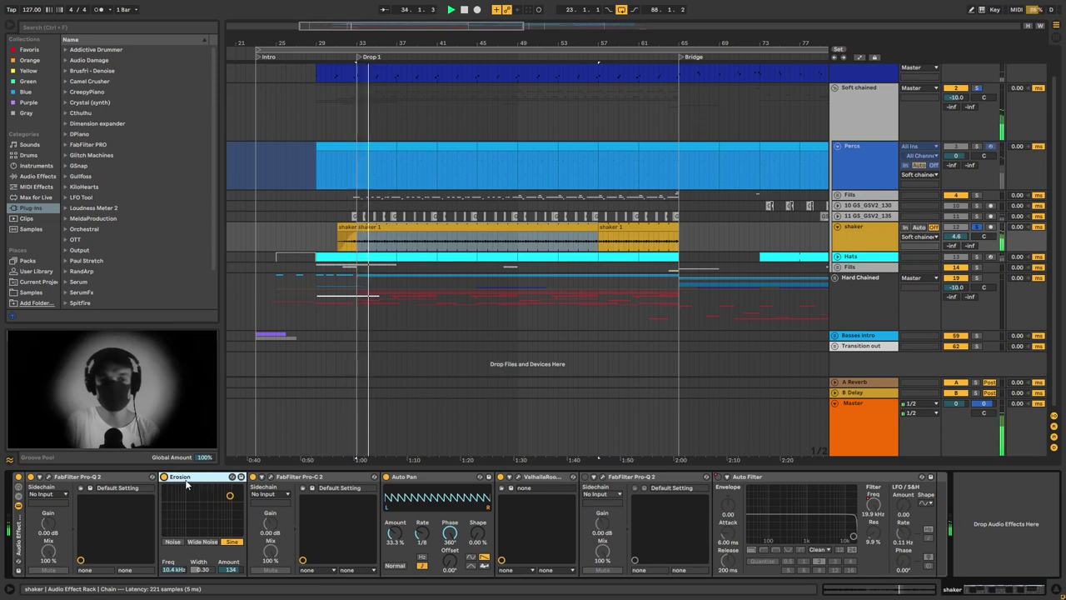
key(space)
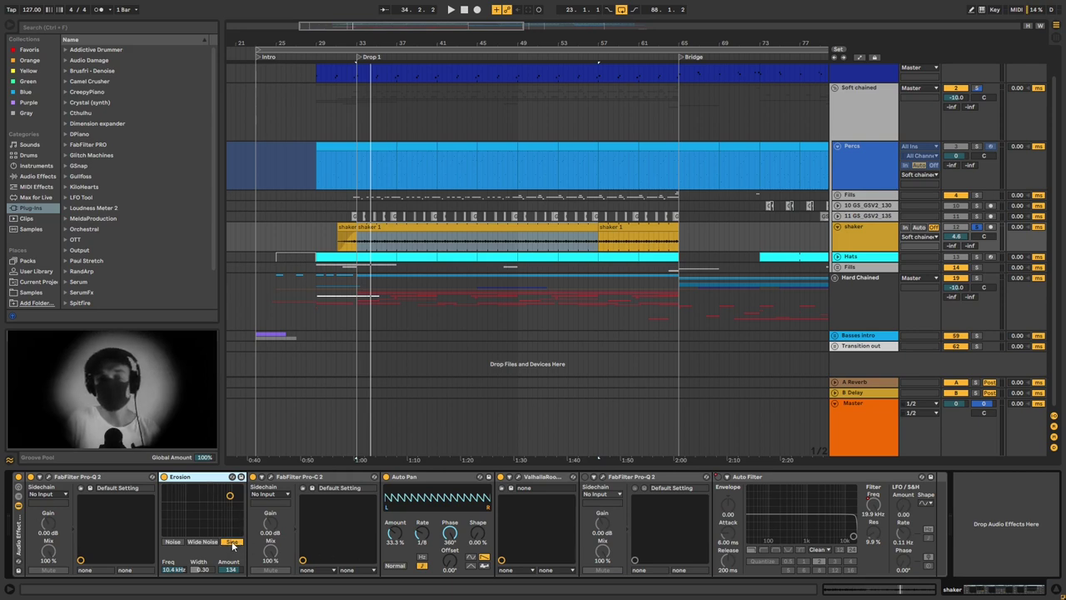
Try Erosion's Wide Noise mode, keep Sine, and fold the Soft chained group
click(201, 541)
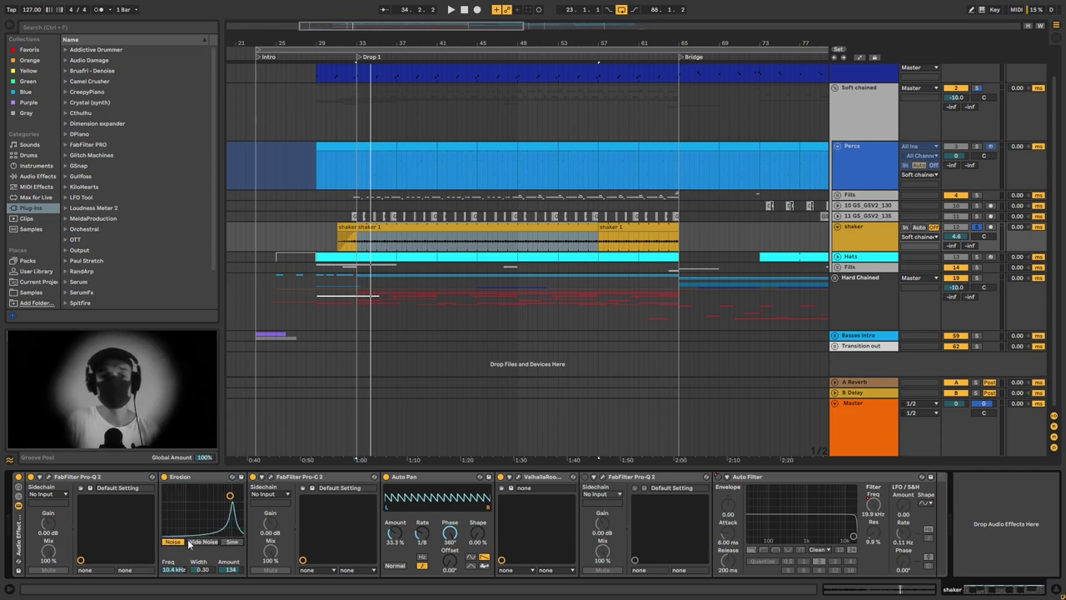
click(232, 542)
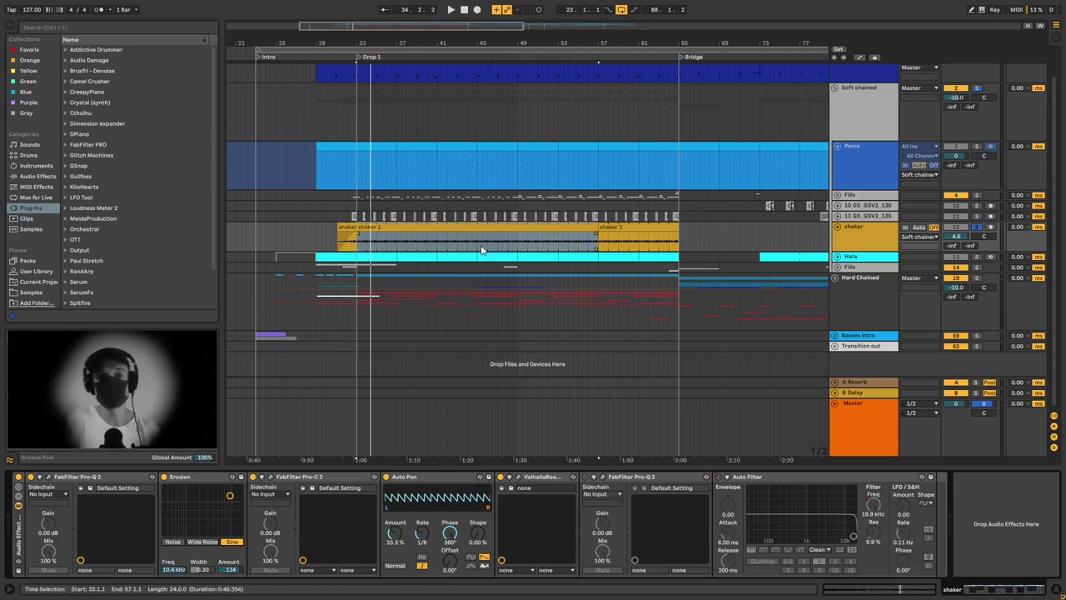
key(Left)
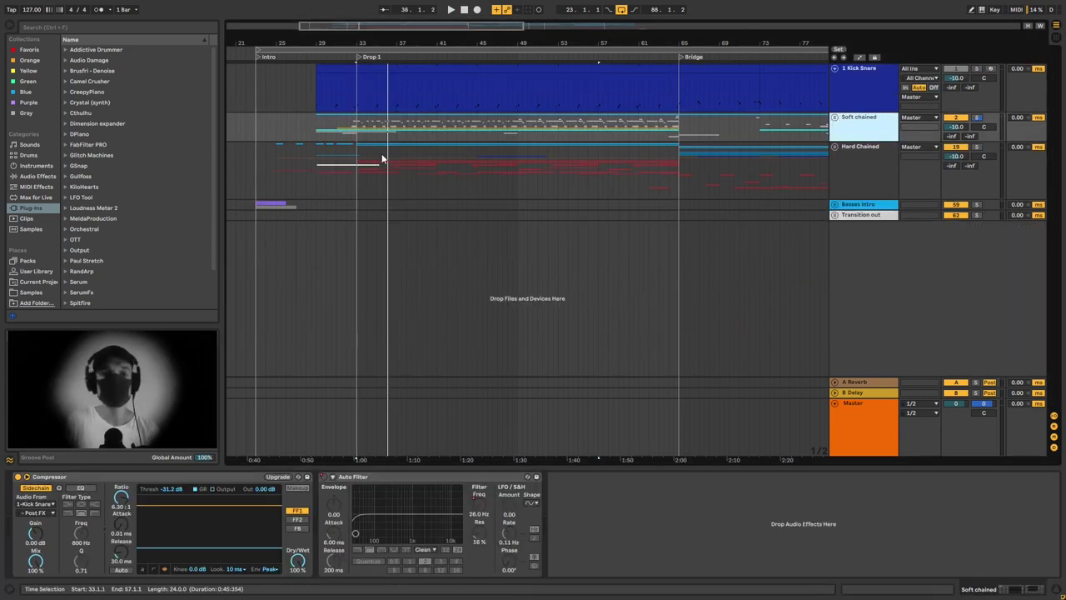
Unfold the Hard Chained and Synths groups
click(392, 157)
click(834, 147)
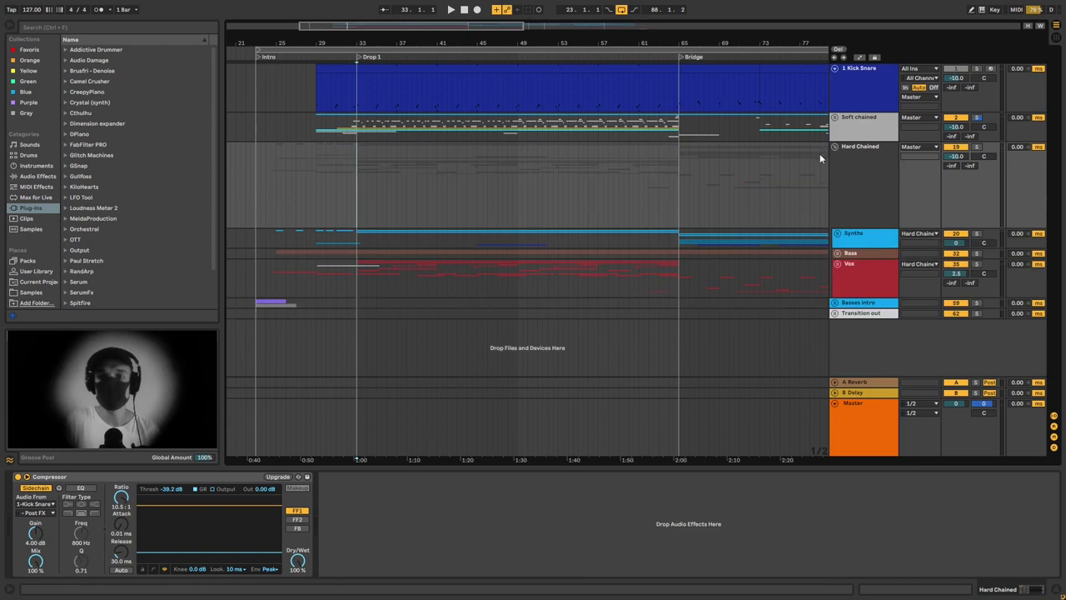
click(847, 241)
key(Right)
scroll(694, 249, down, 1)
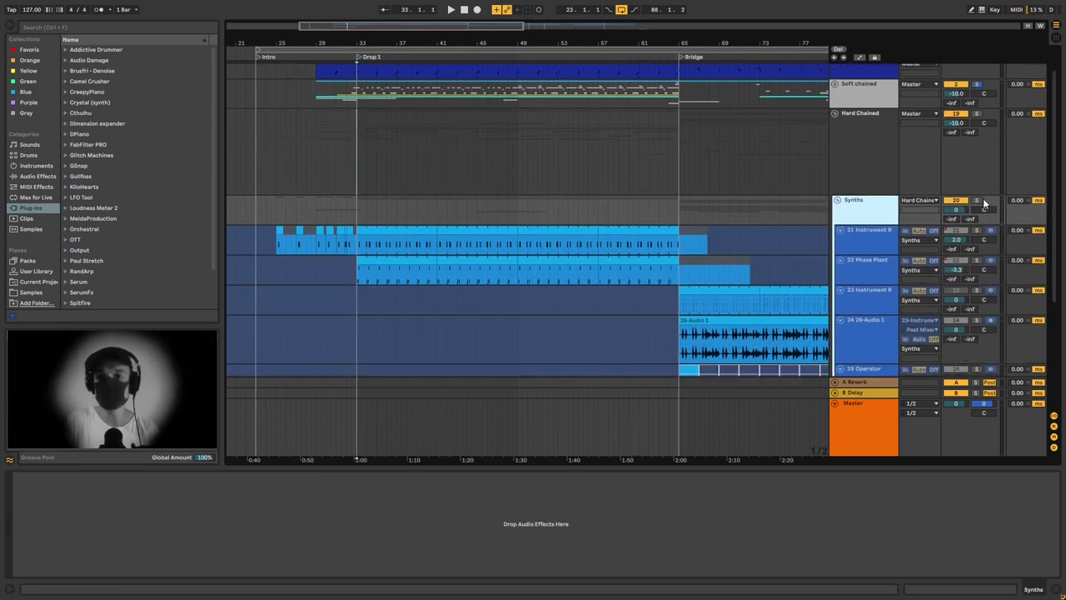
Select track 21's clip for bars 33–41 and play it to show its Instrument Rack chain
key(space)
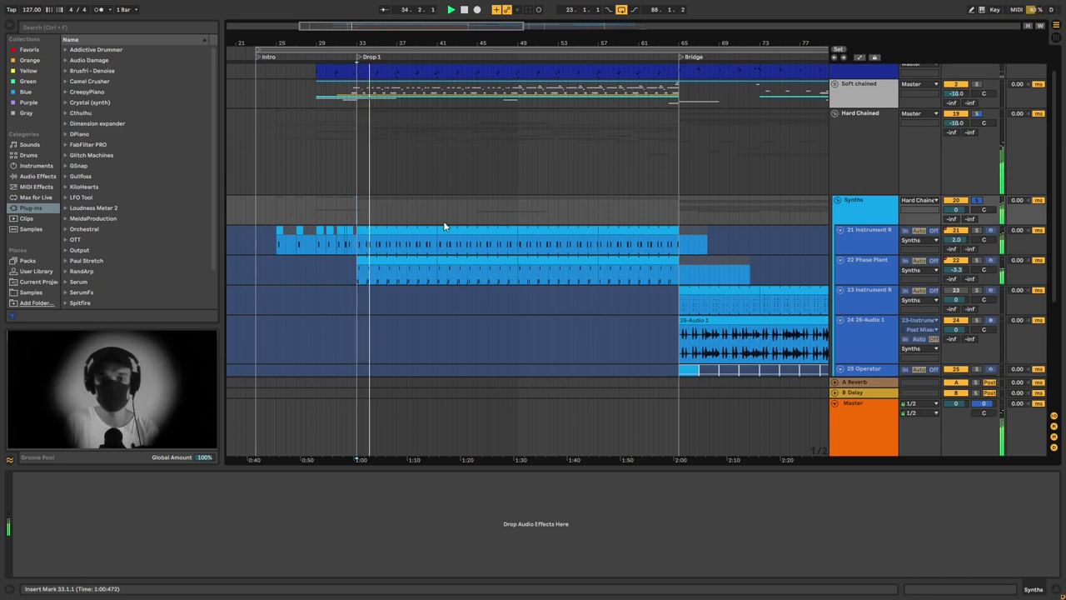
scroll(504, 229, down, 3)
scroll(503, 229, up, 2)
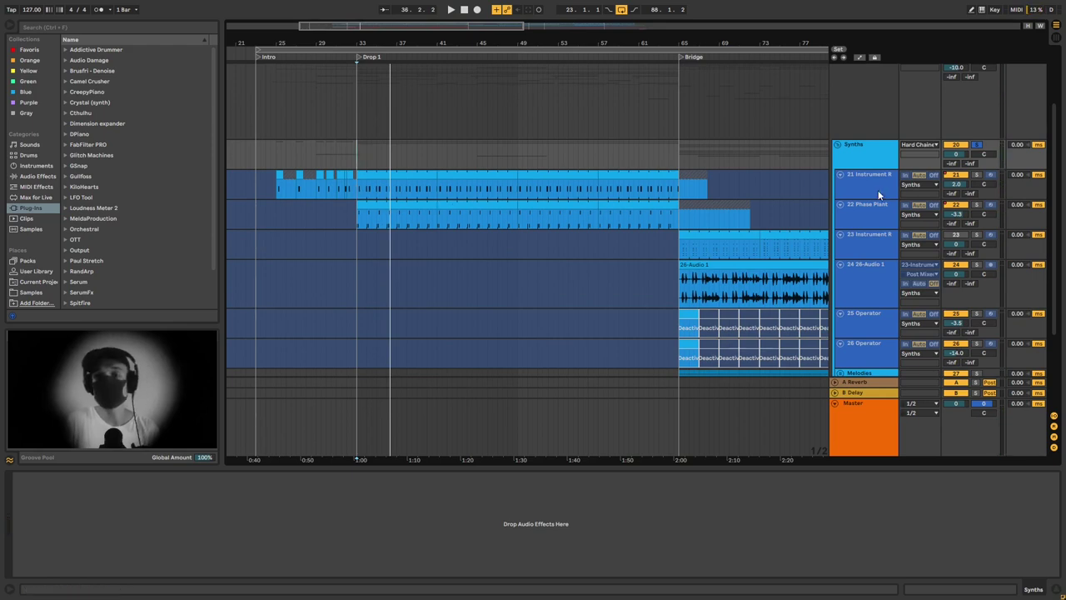
click(373, 178)
key(space)
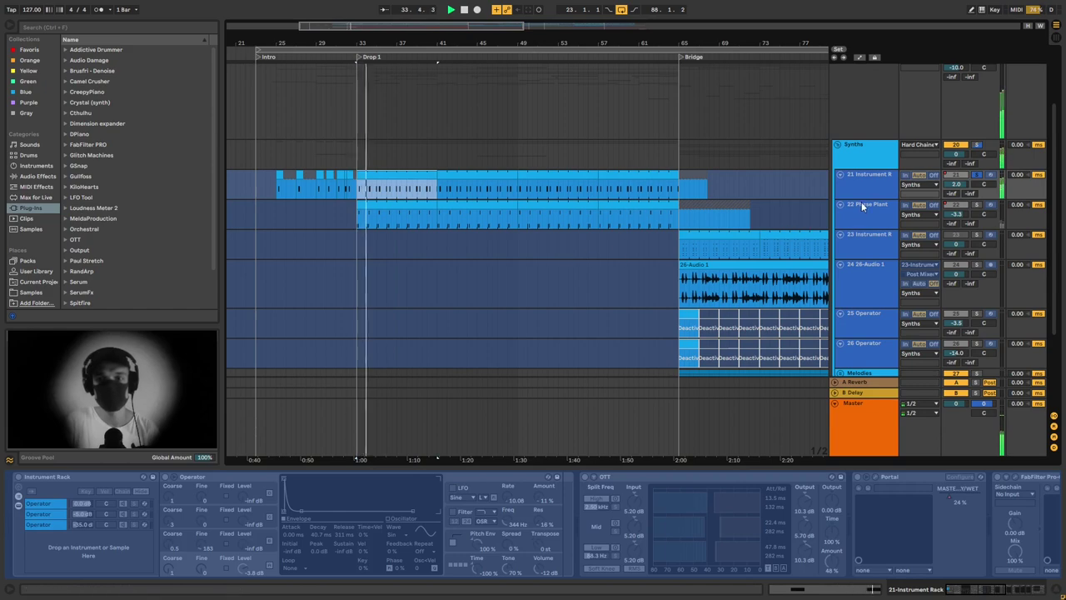
Select track 21's Instrument Rack and browse its Operator chains
click(203, 511)
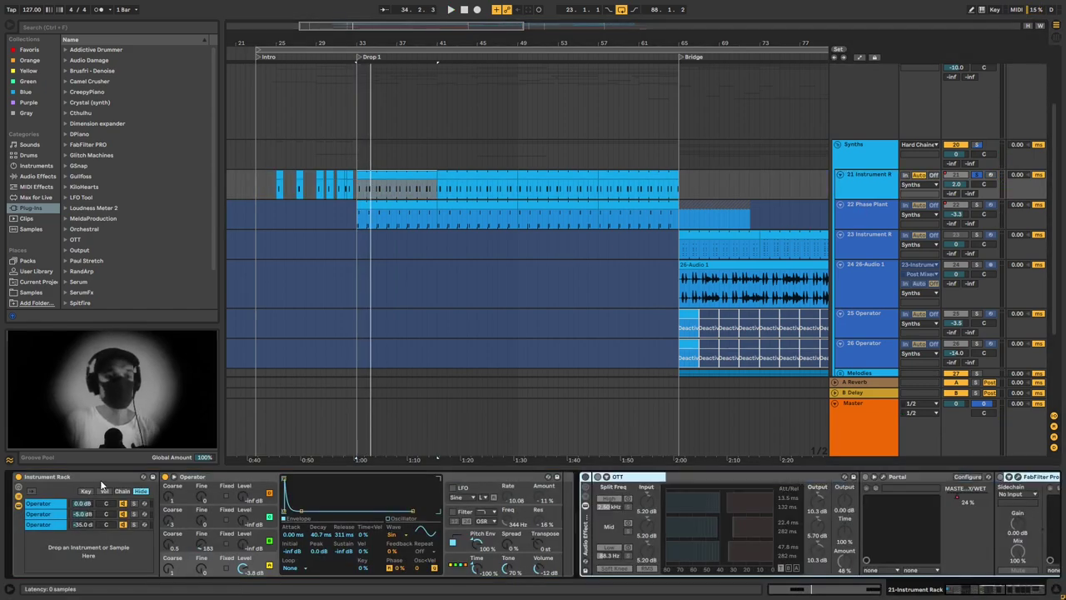
click(95, 484)
click(48, 506)
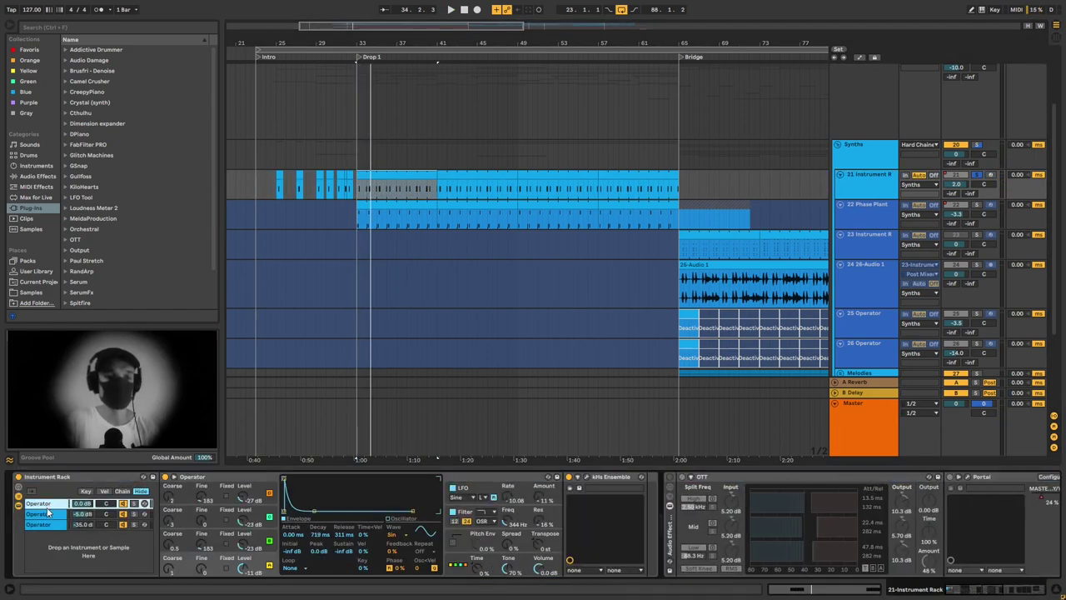
click(45, 526)
click(48, 513)
click(47, 504)
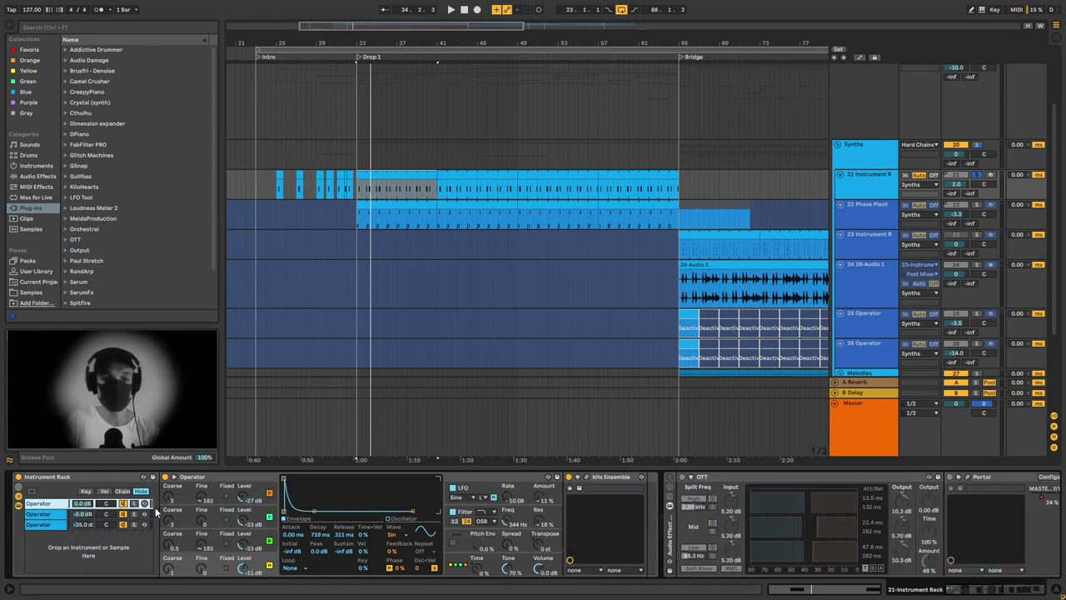
Audition Drop 1 from bar 33, then show the second Operator chain with its two LFOs
key(space)
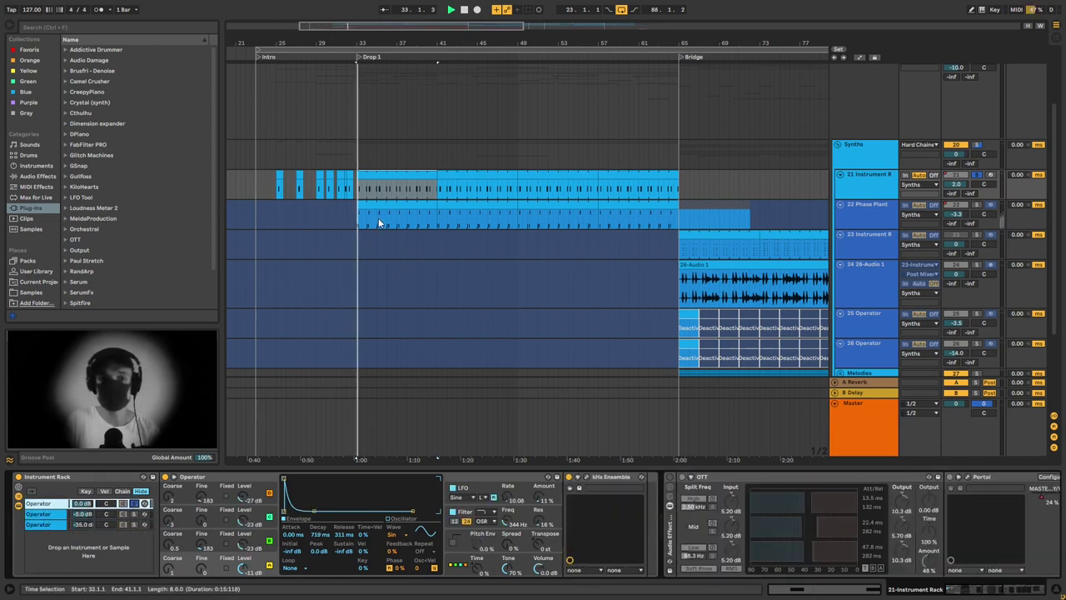
scroll(377, 215, up, 5)
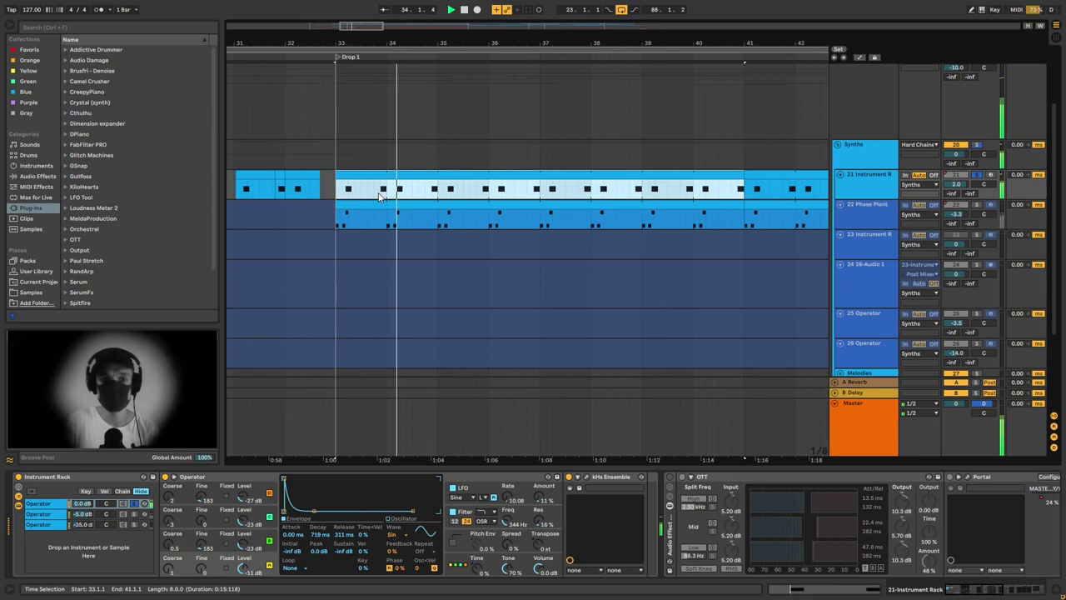
key(space)
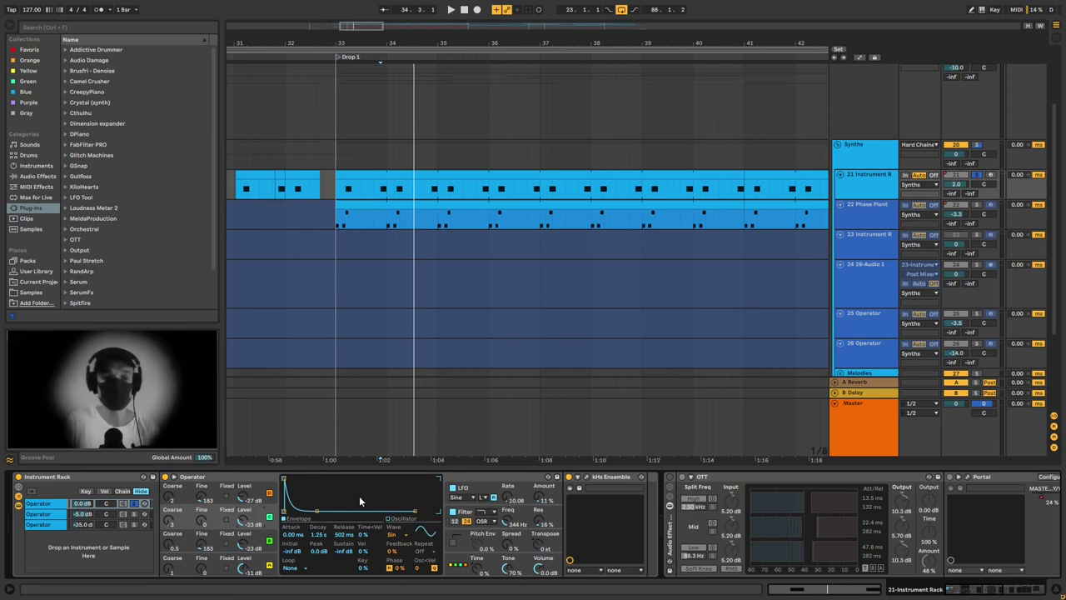
click(38, 514)
key(space)
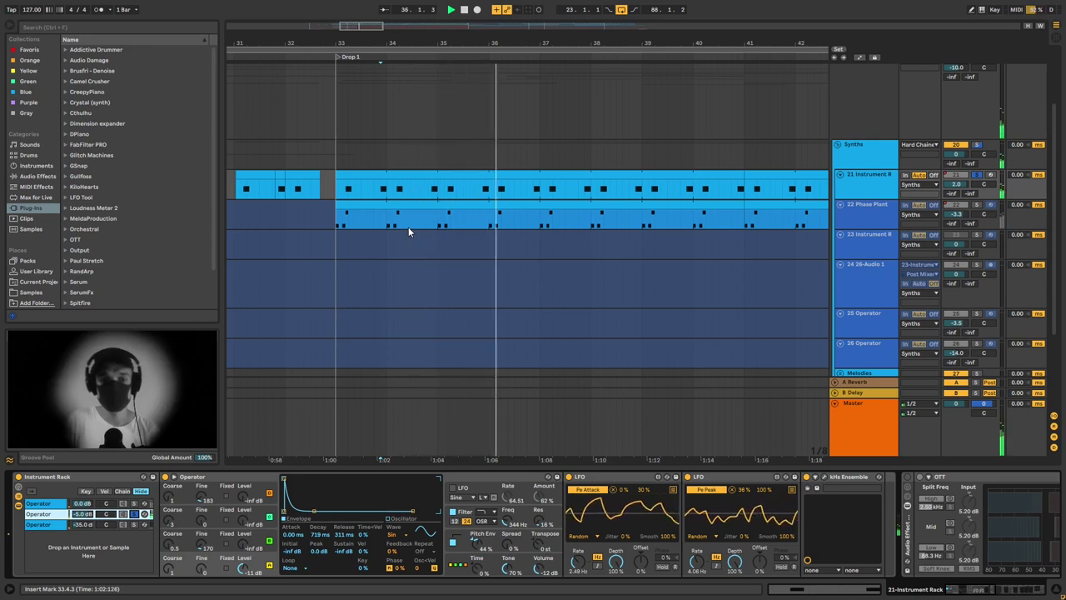
Stop playback, try Operator's envelope Peak, and select the rack's third Operator chain
key(space)
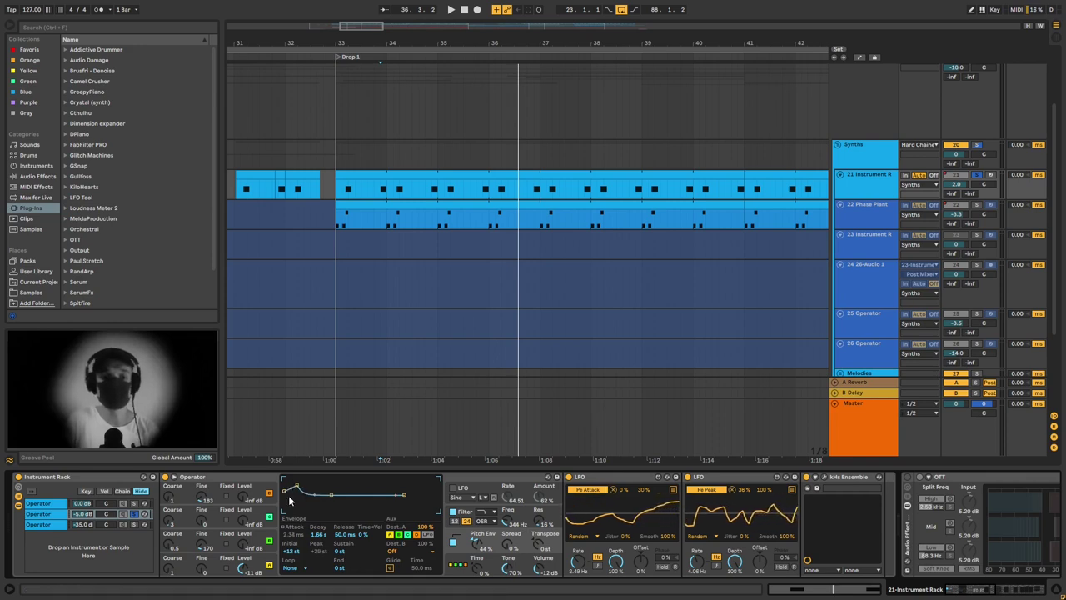
click(325, 556)
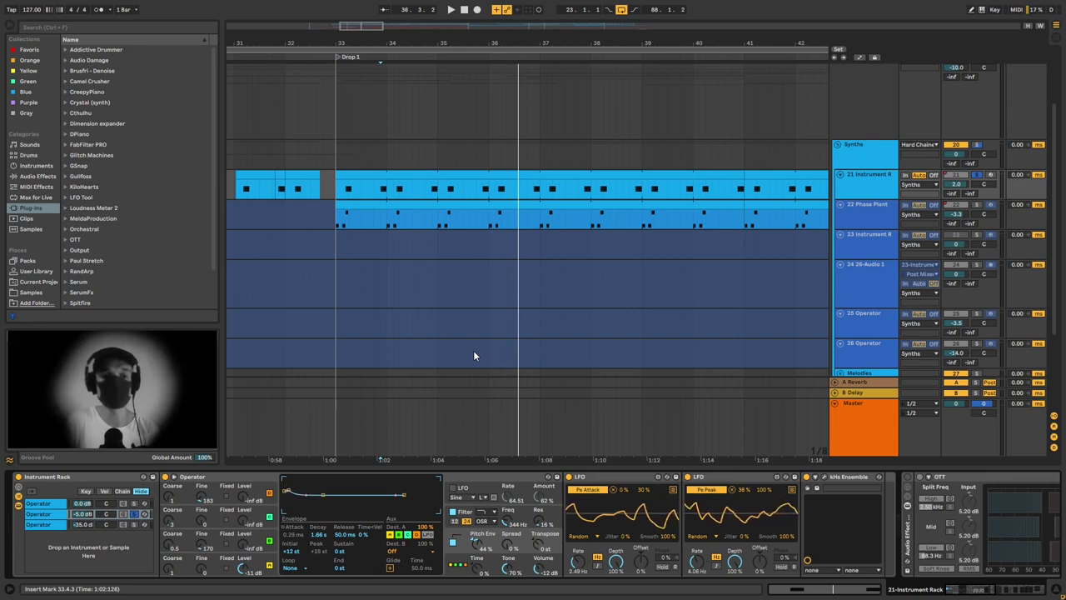
click(83, 525)
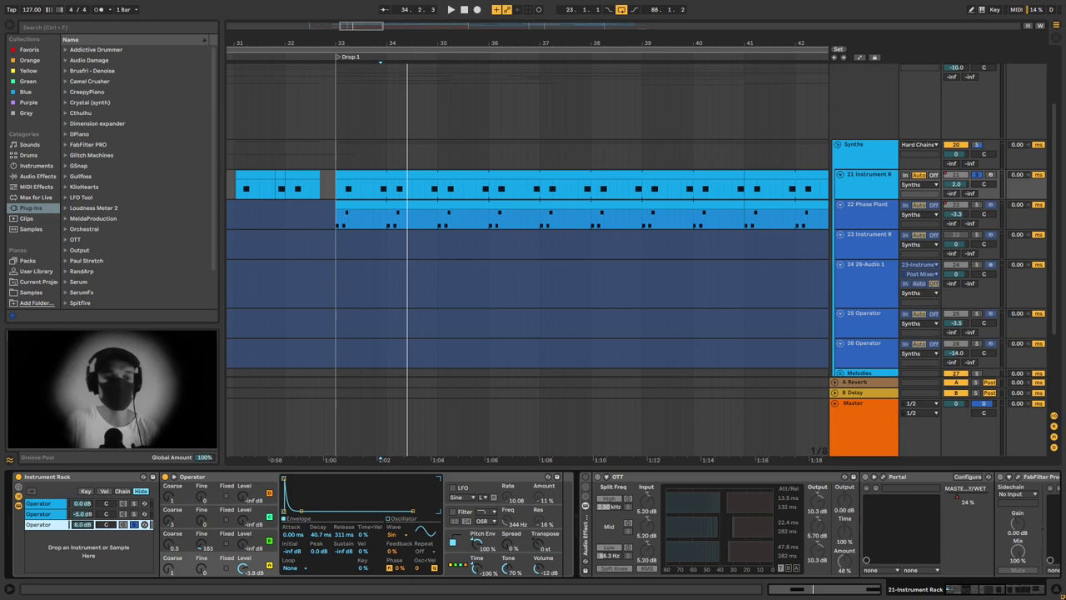
Turn the third Operator chain down to -35 dB and audition from 34.4.1
drag(87, 525, 87, 575)
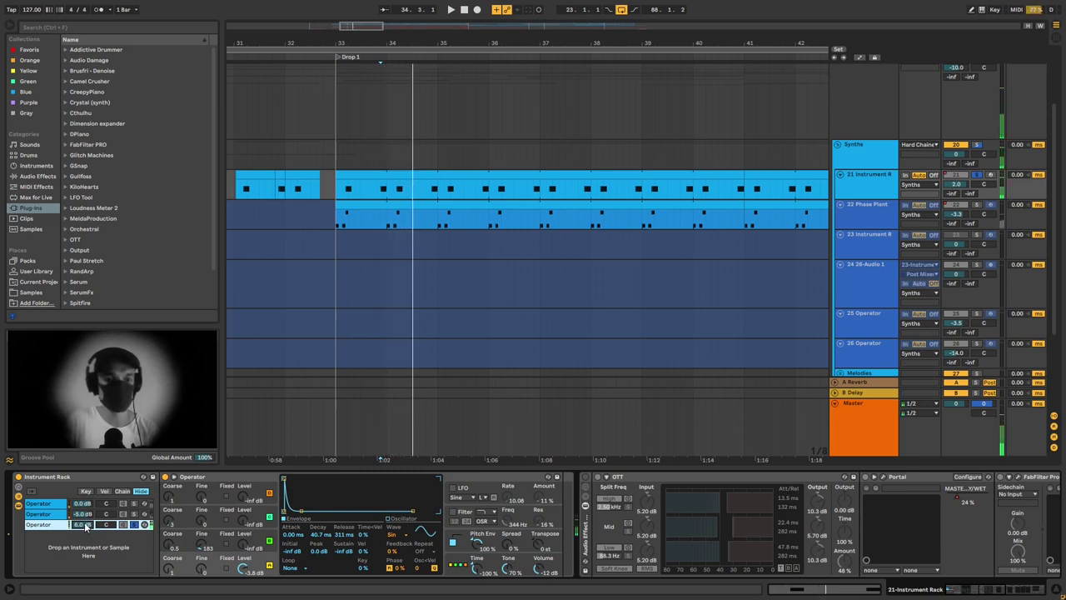
click(620, 480)
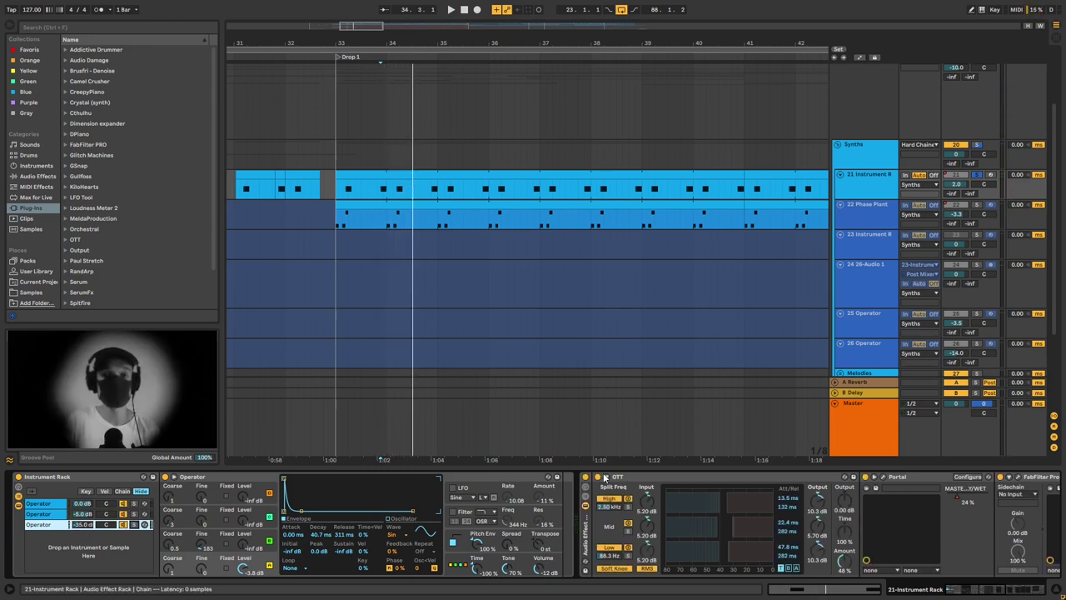
click(590, 486)
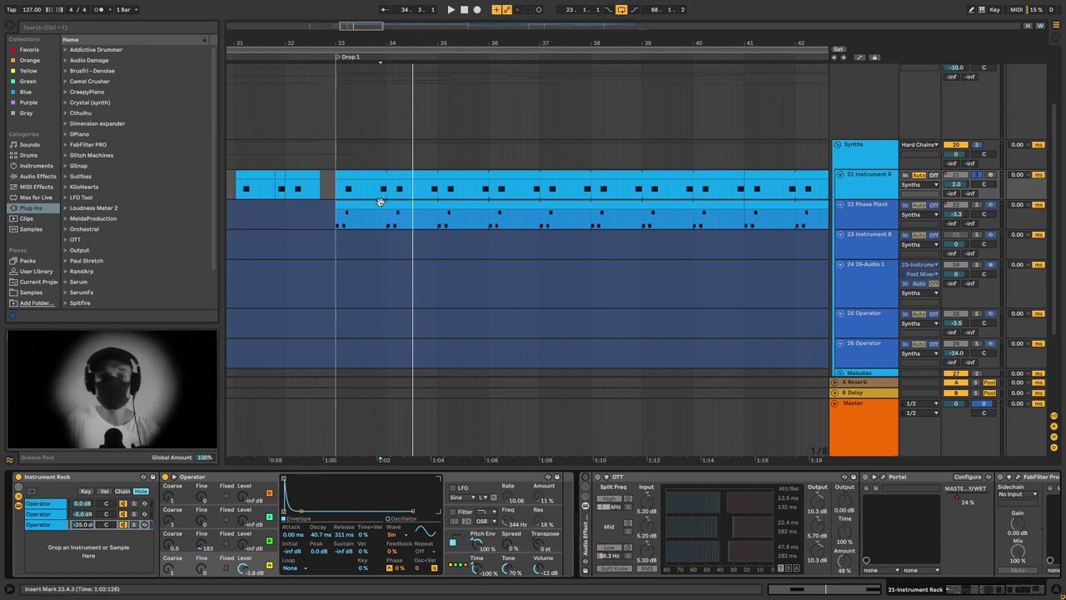
click(425, 193)
key(space)
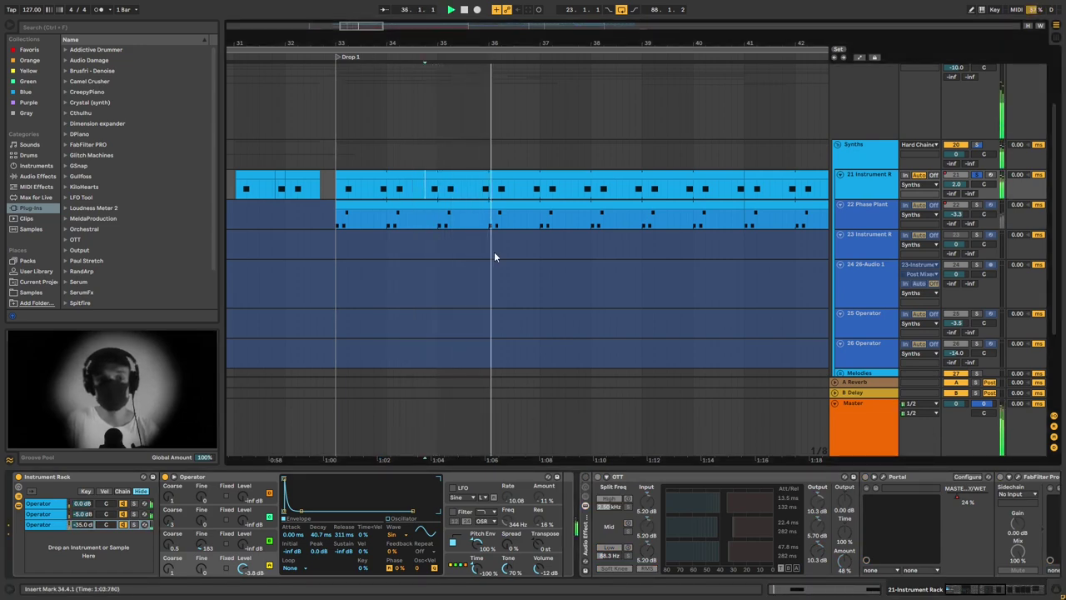
key(space)
Audition the drop again from 35.4.3 with Portal at 100% dry/wet
click(810, 484)
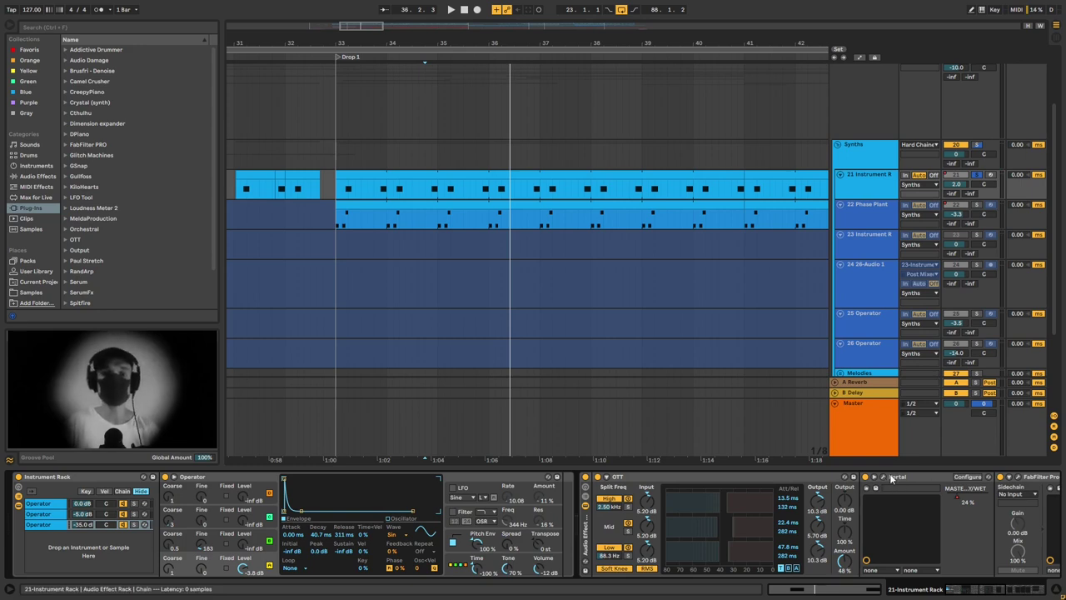
click(482, 195)
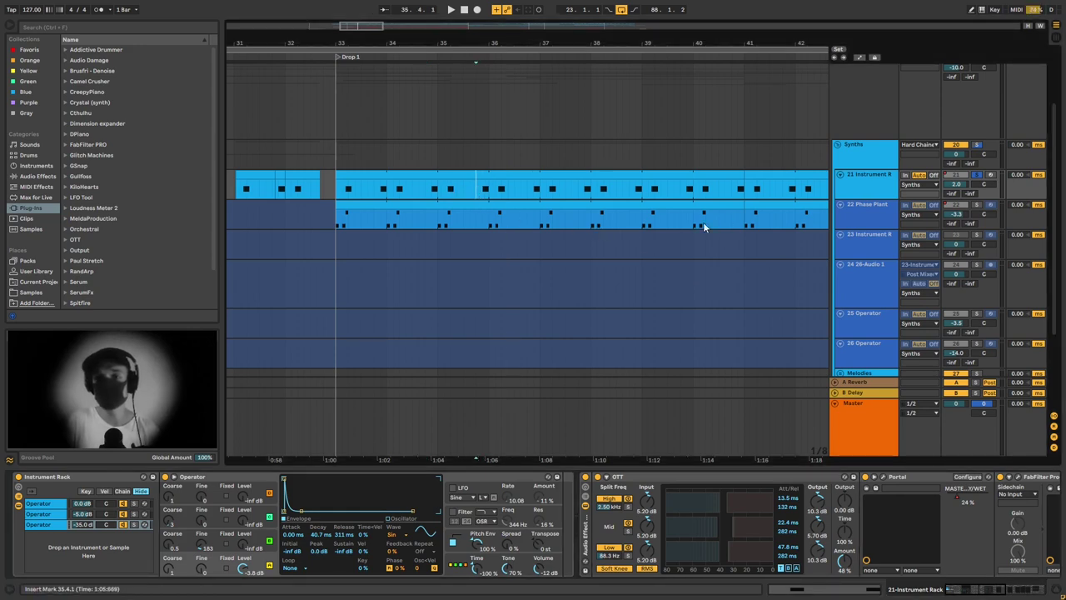
key(space)
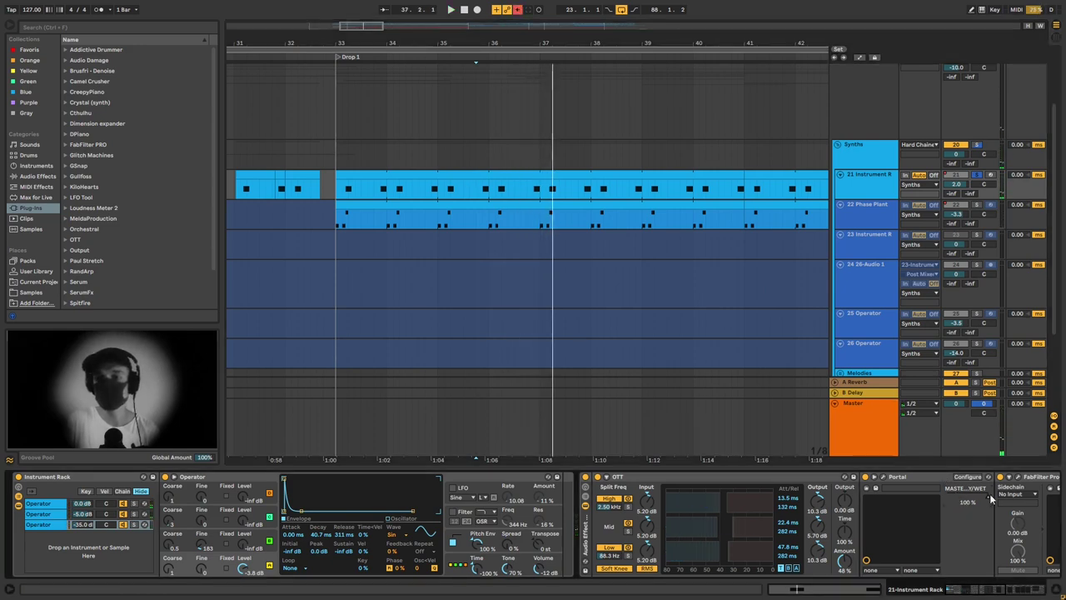
key(space)
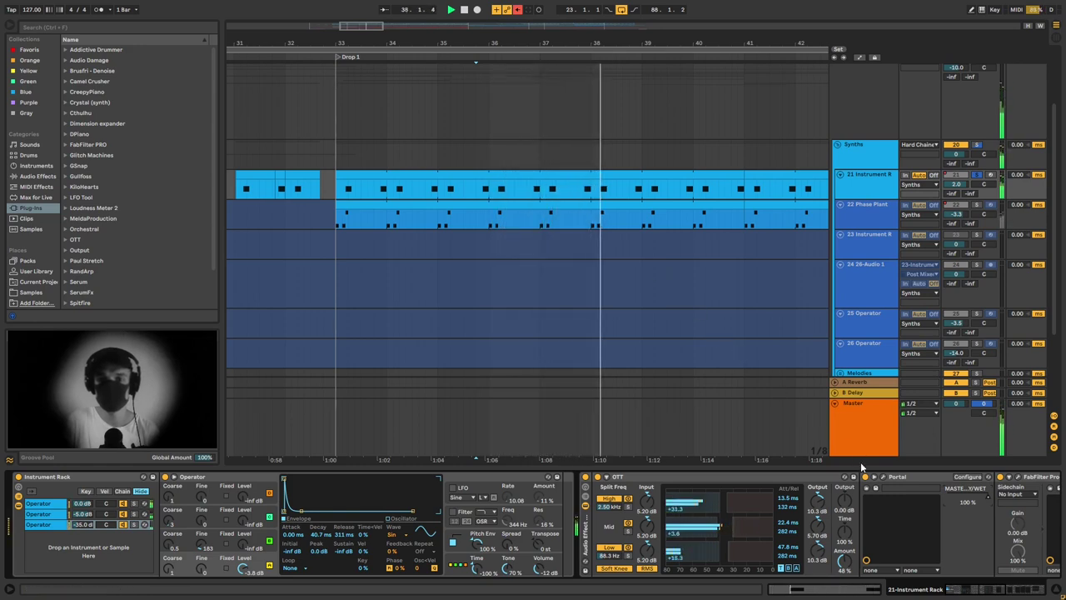
Check Portal's plugin window, then show track 22's Phase Plant (Lovely Mallet) and Portal at 41%
key(space)
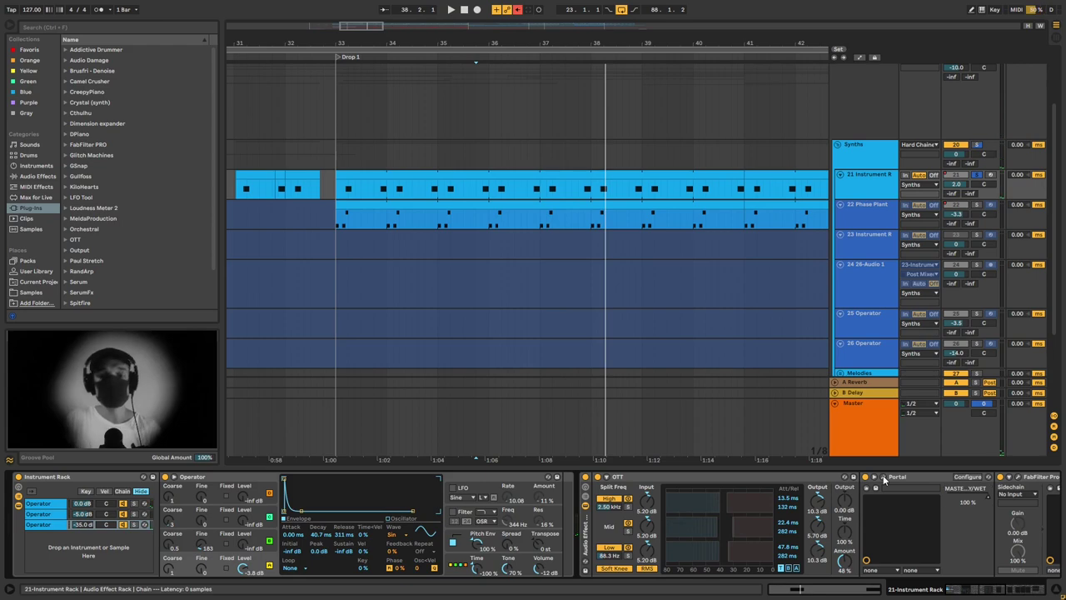
click(883, 478)
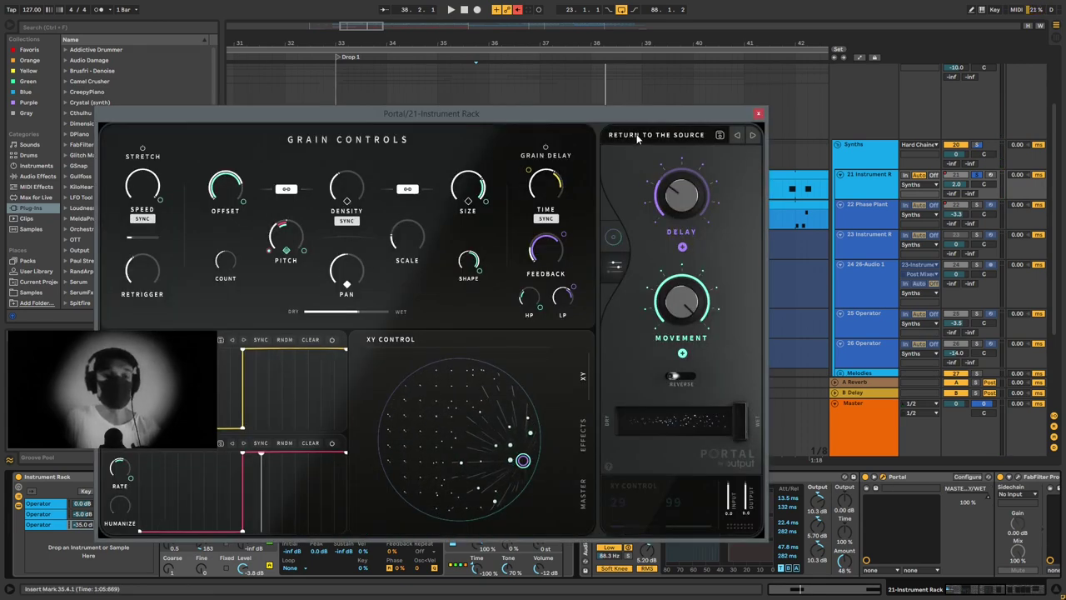
click(758, 116)
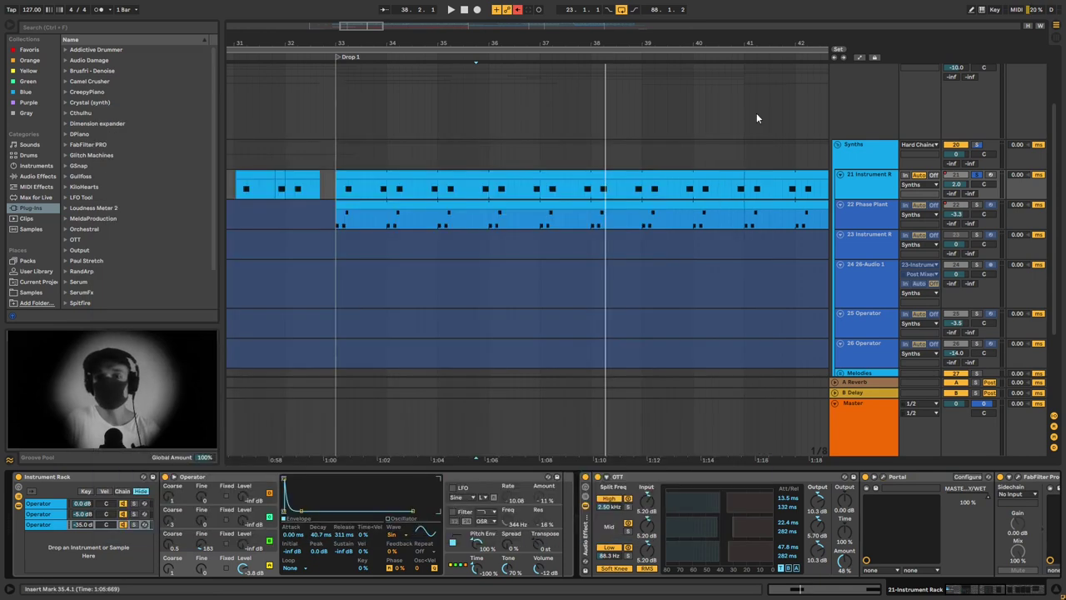
click(899, 479)
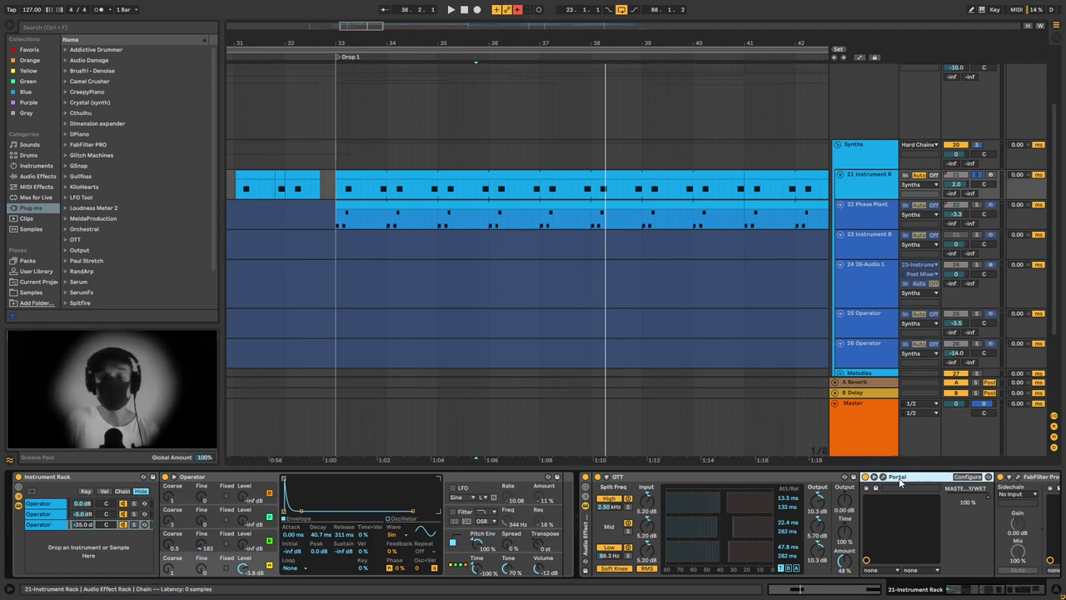
click(874, 216)
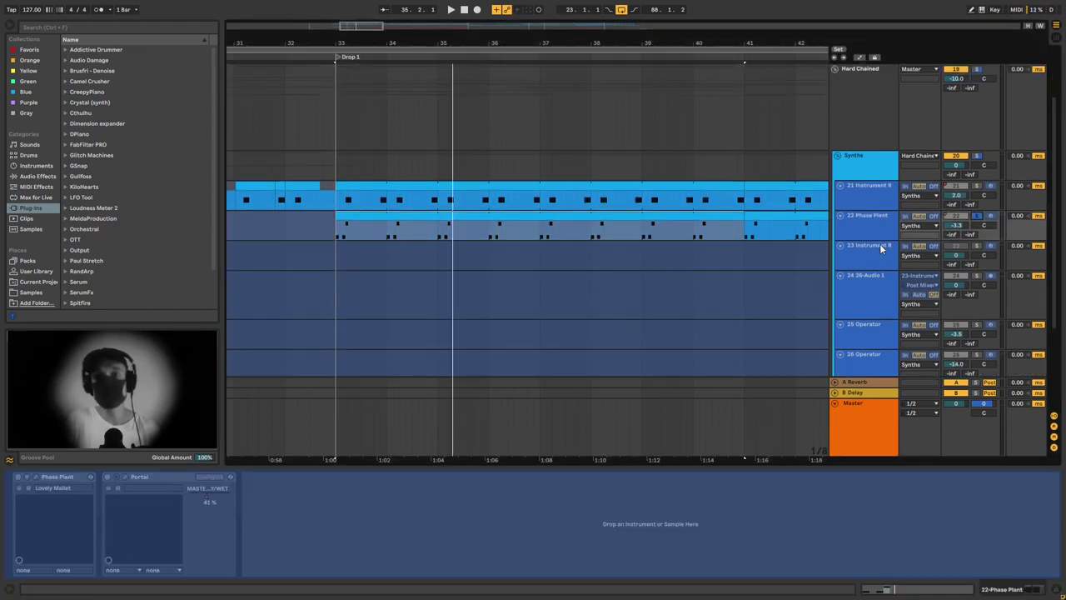
Play Drop 1 from bar 33.1.1, then zoom out to show every section from Intro to Outro
key(space)
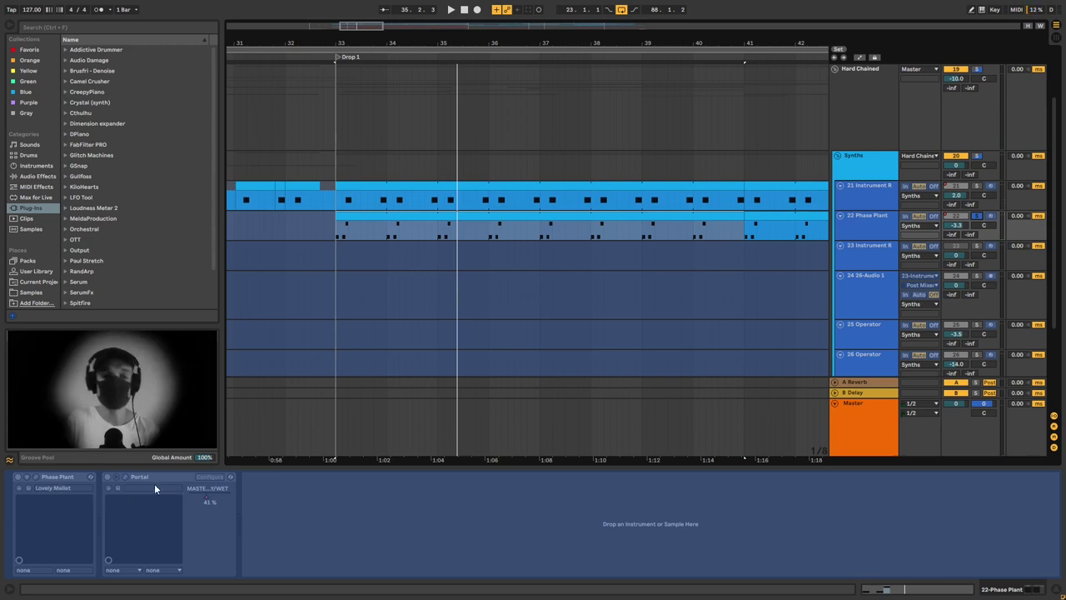
scroll(538, 271, down, 5)
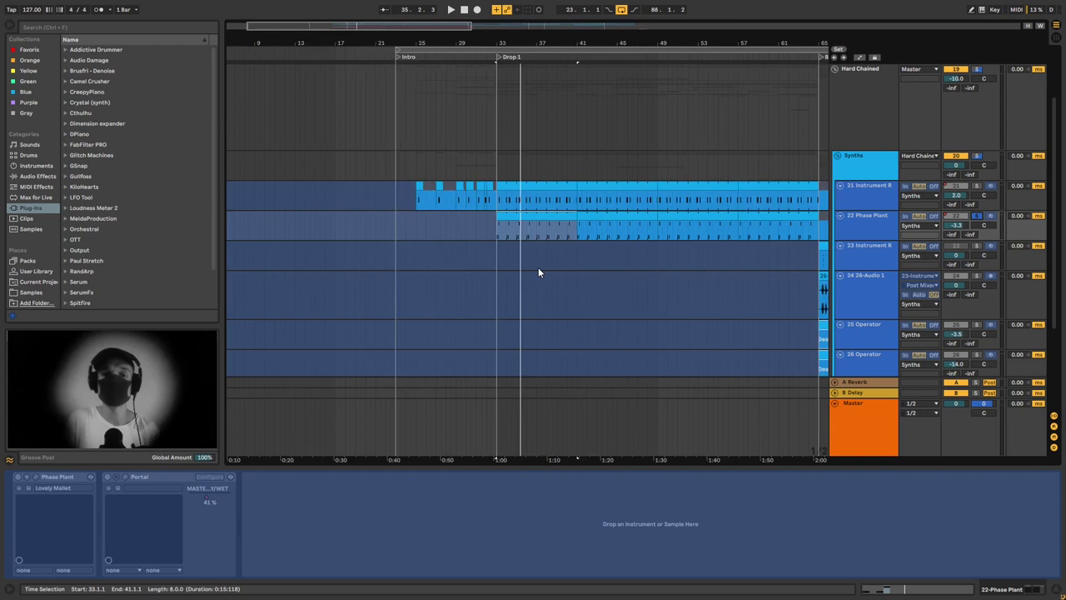
scroll(538, 267, down, 3)
scroll(383, 275, down, 3)
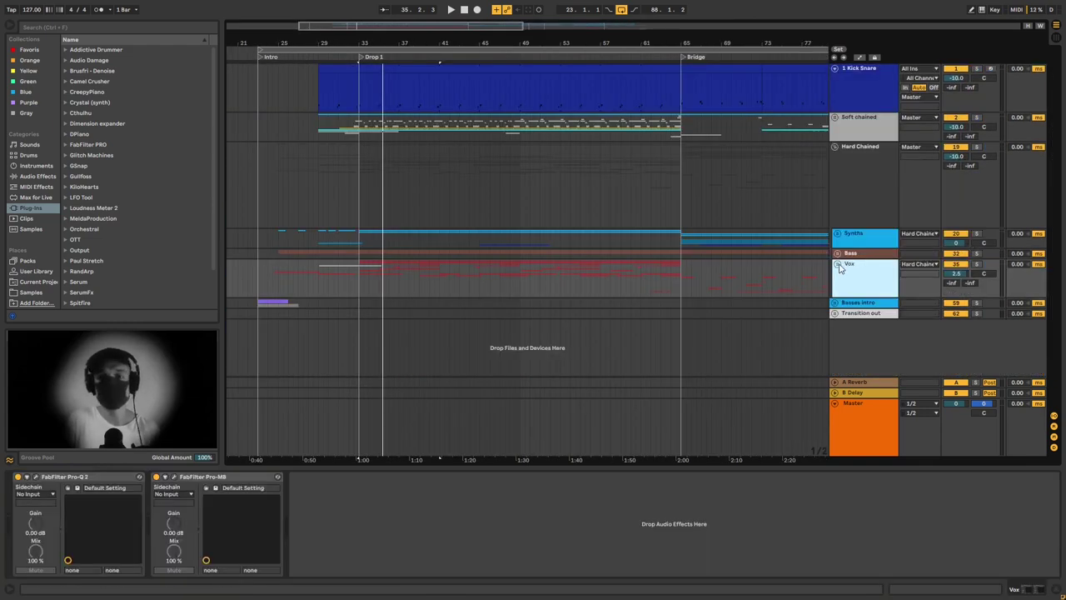
Select the Vox group and play the ad lib section from bar 33
click(840, 268)
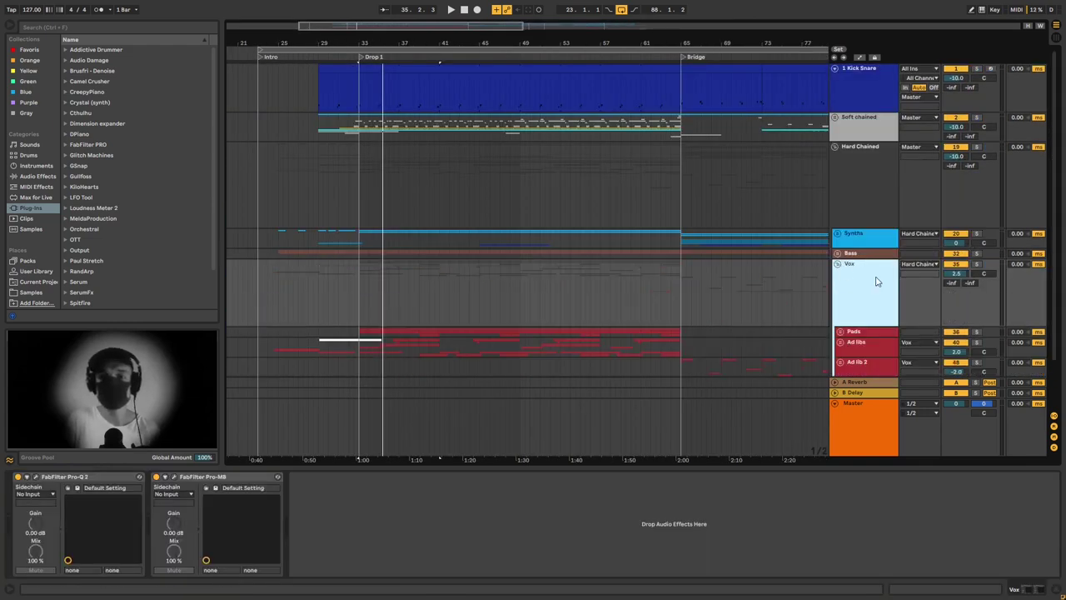
scroll(848, 250, down, 1)
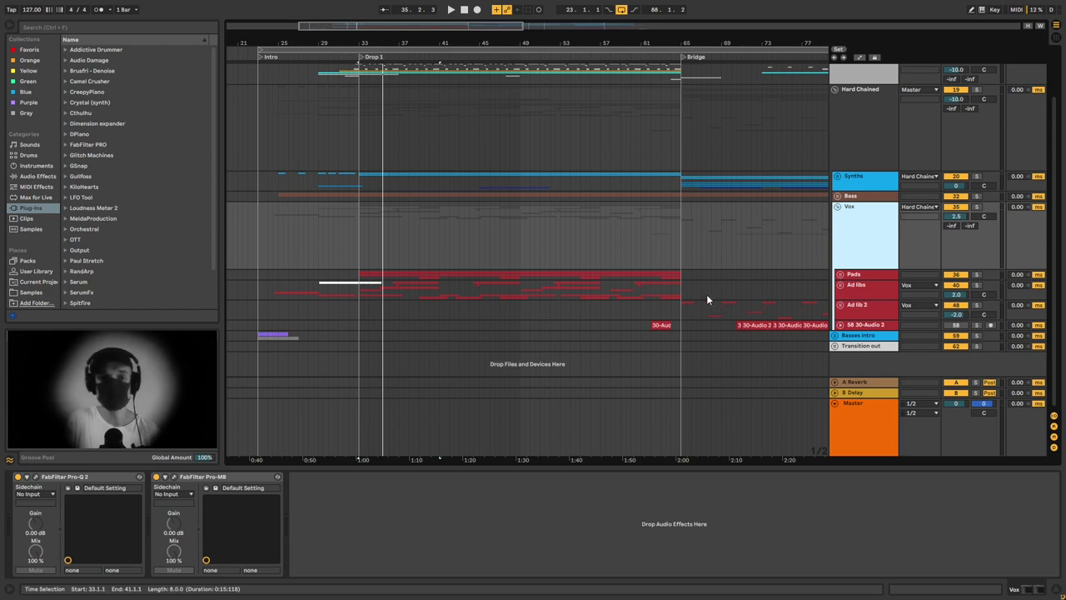
click(367, 250)
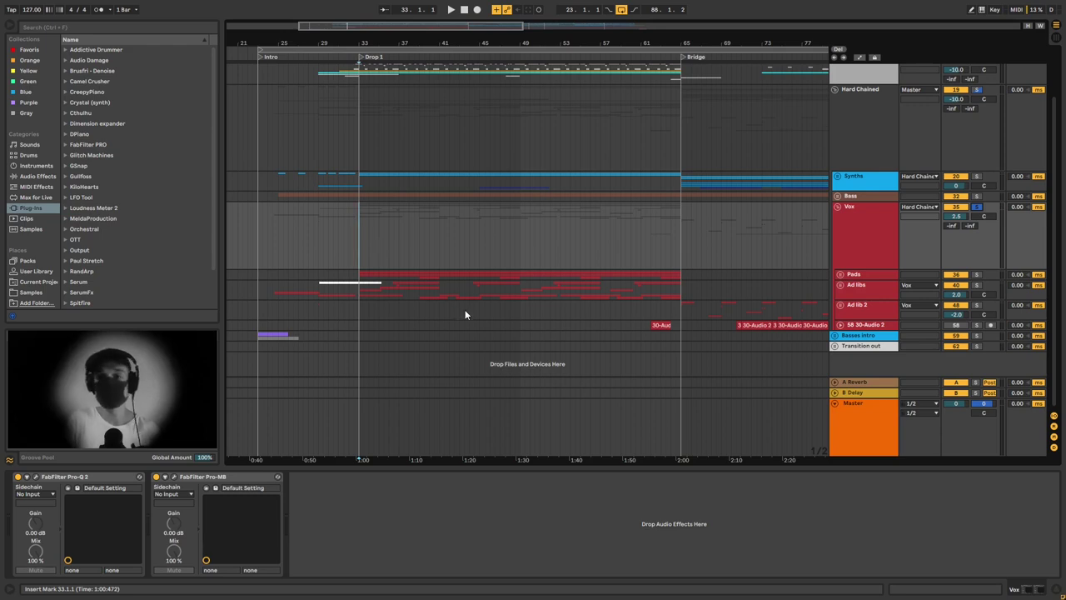
key(space)
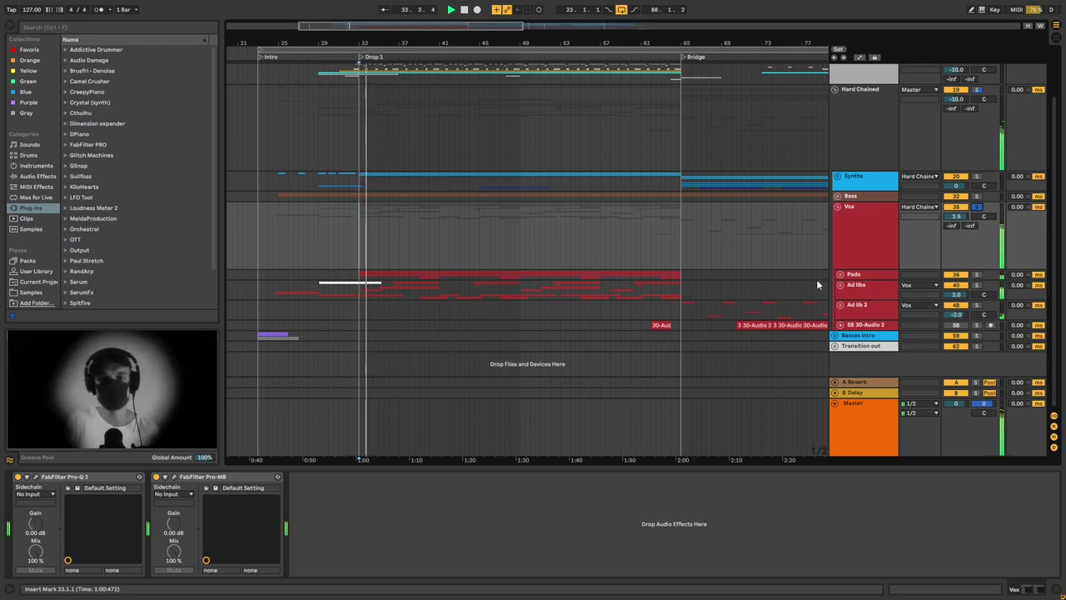
Expand the Ad libs group, inspect its vocal clips and unfreeze the frozen Ad lib track
click(840, 285)
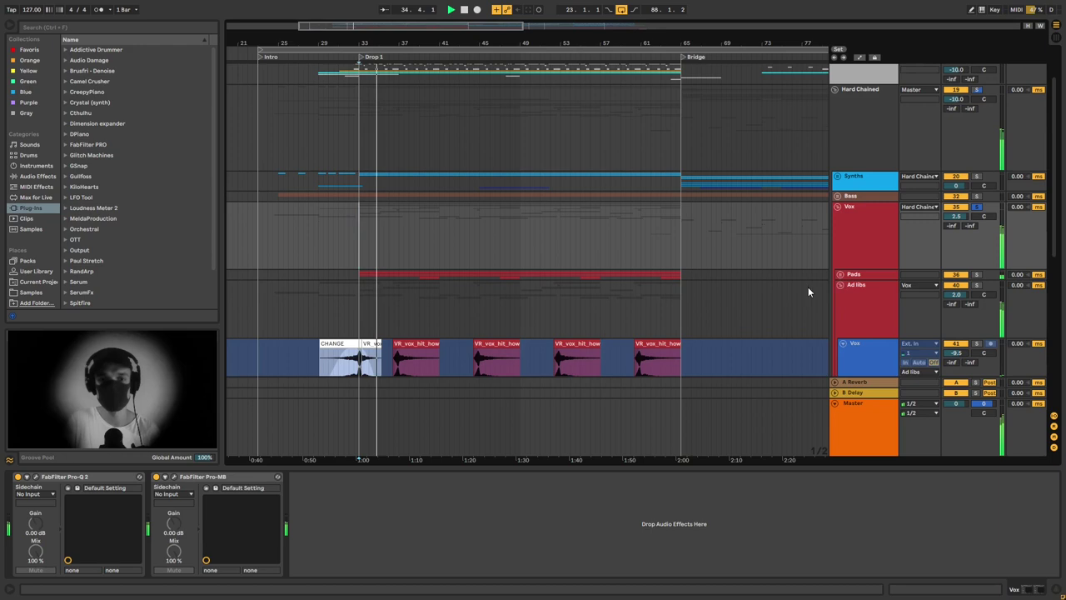
scroll(771, 289, down, 5)
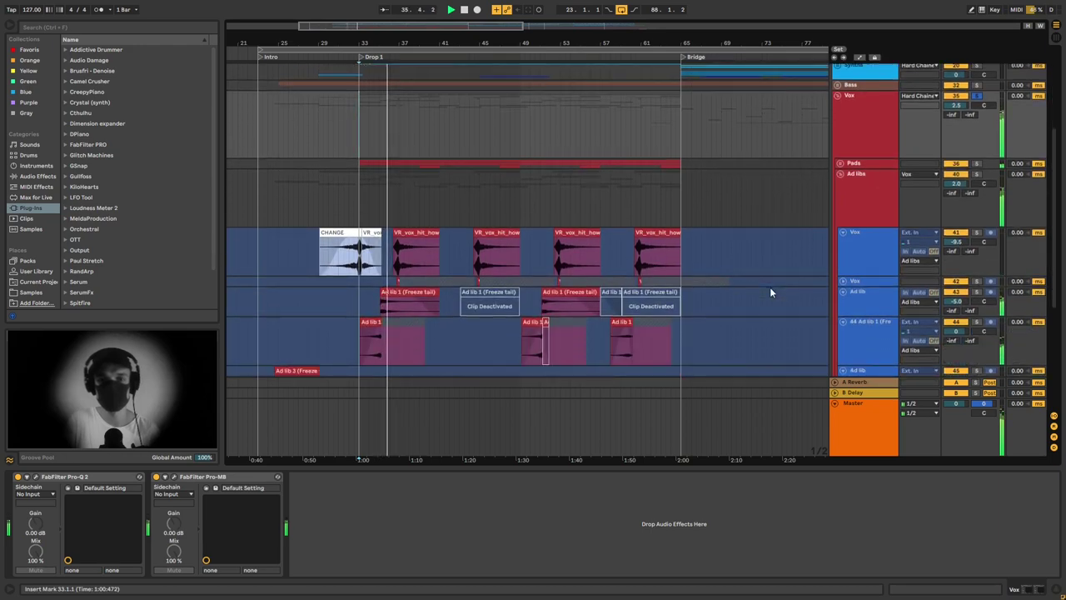
scroll(771, 292, down, 8)
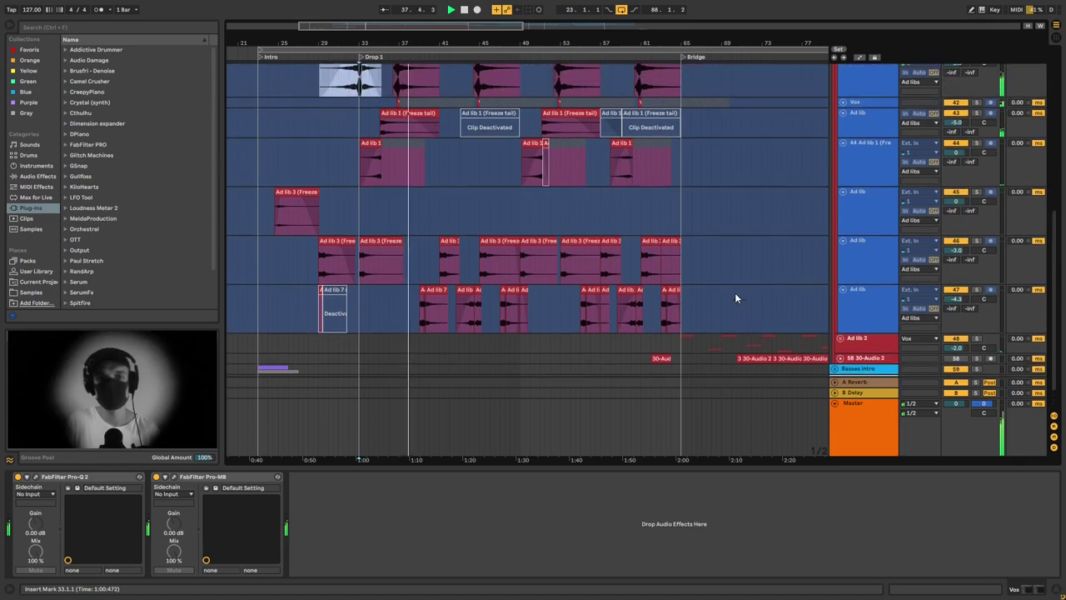
scroll(734, 292, up, 2)
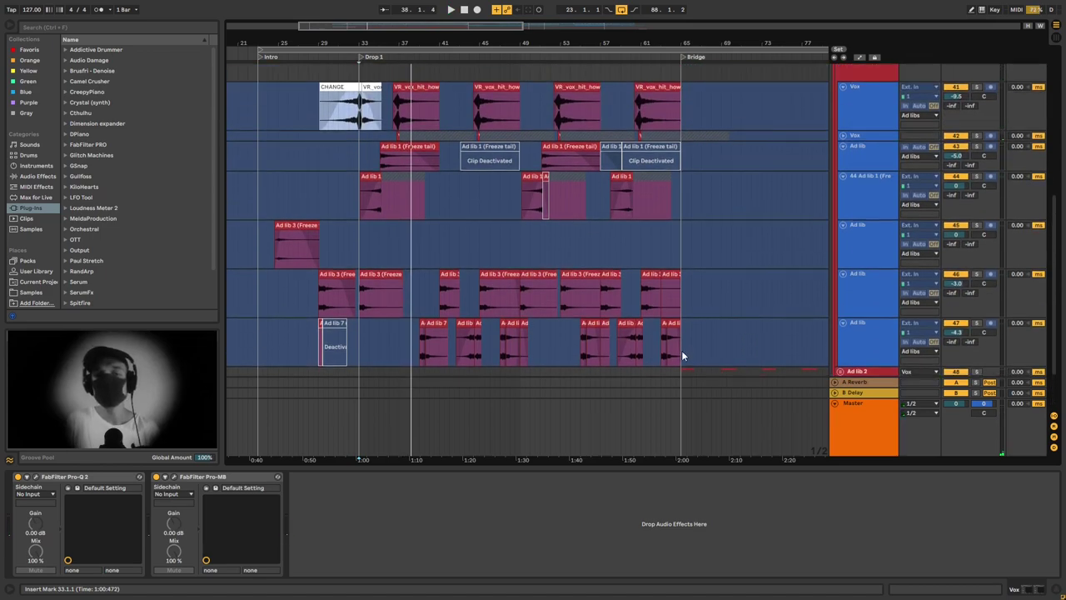
drag(681, 355, 293, 149)
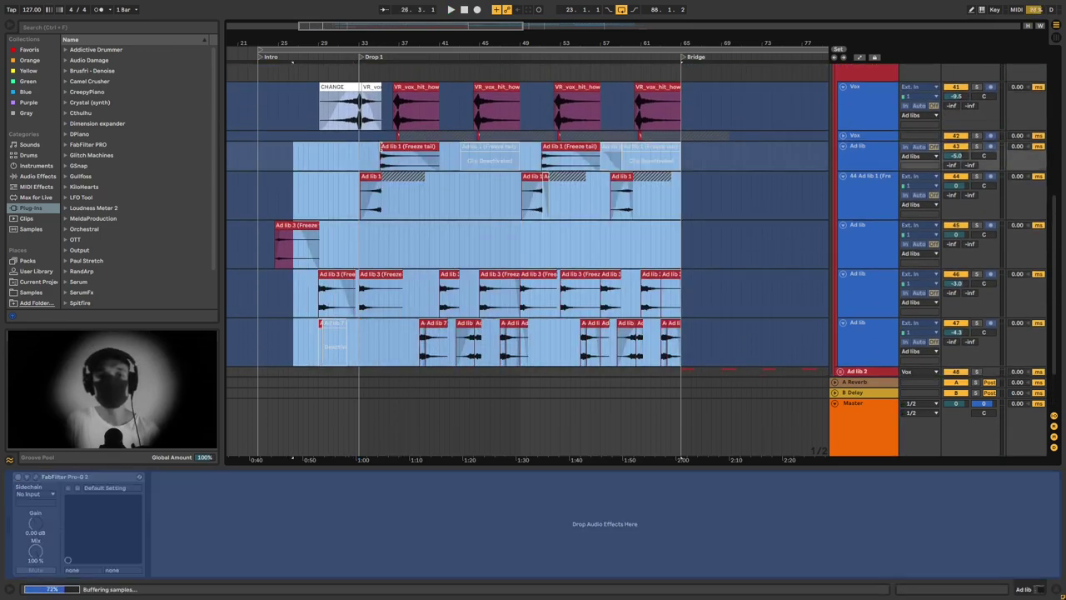
click(421, 89)
scroll(427, 171, down, 3)
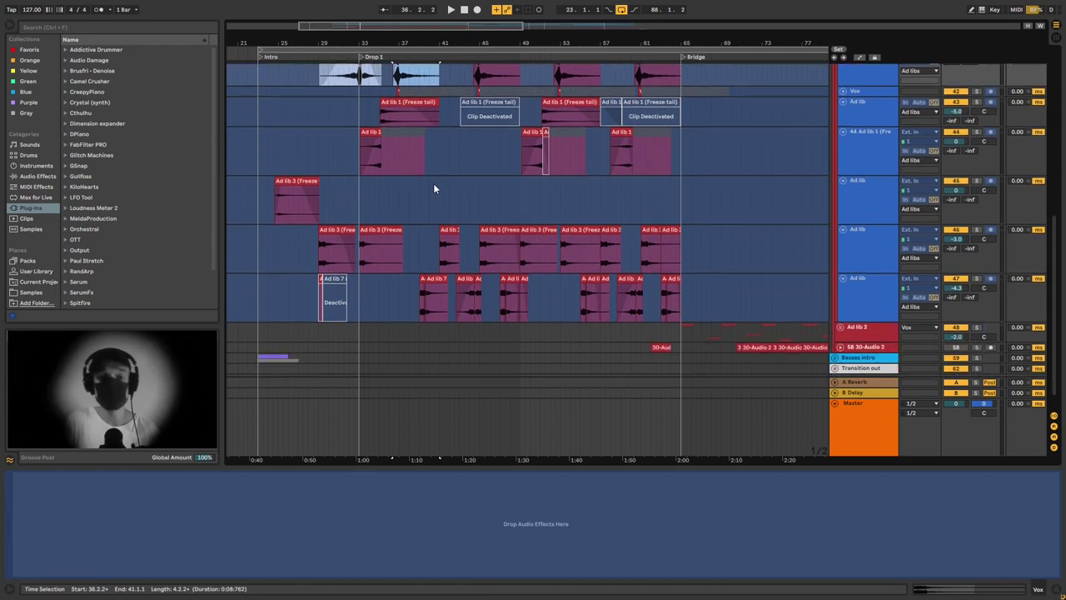
scroll(433, 188, down, 2)
click(406, 79)
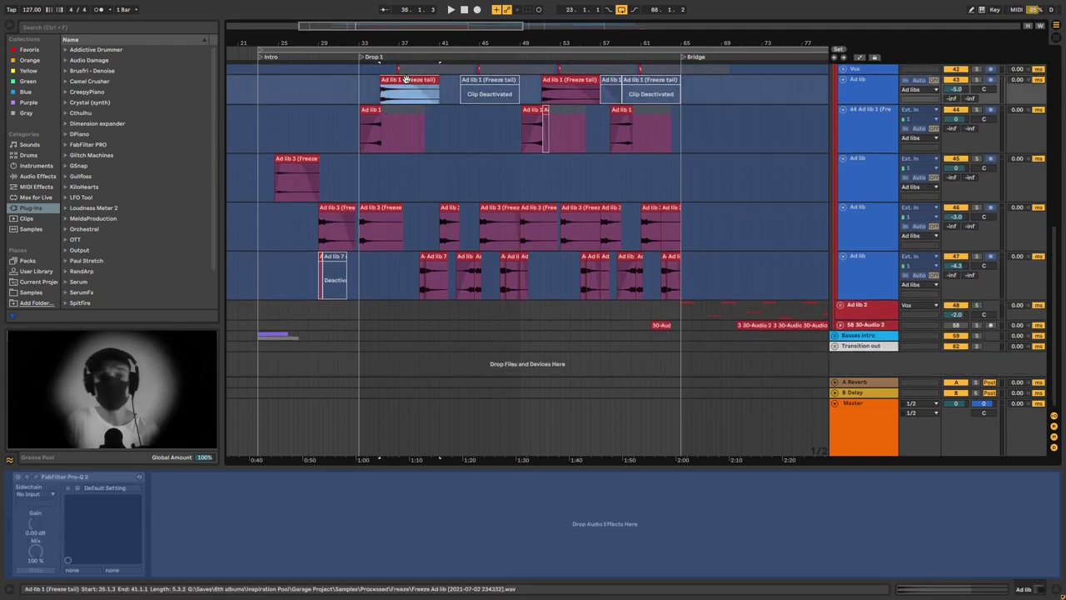
click(550, 220)
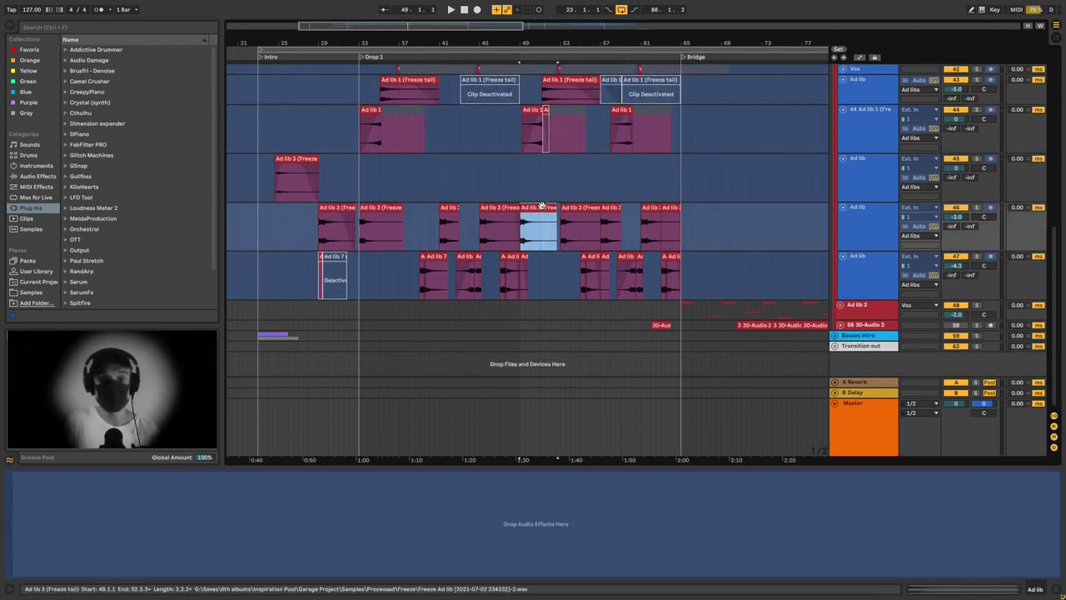
right_click(873, 235)
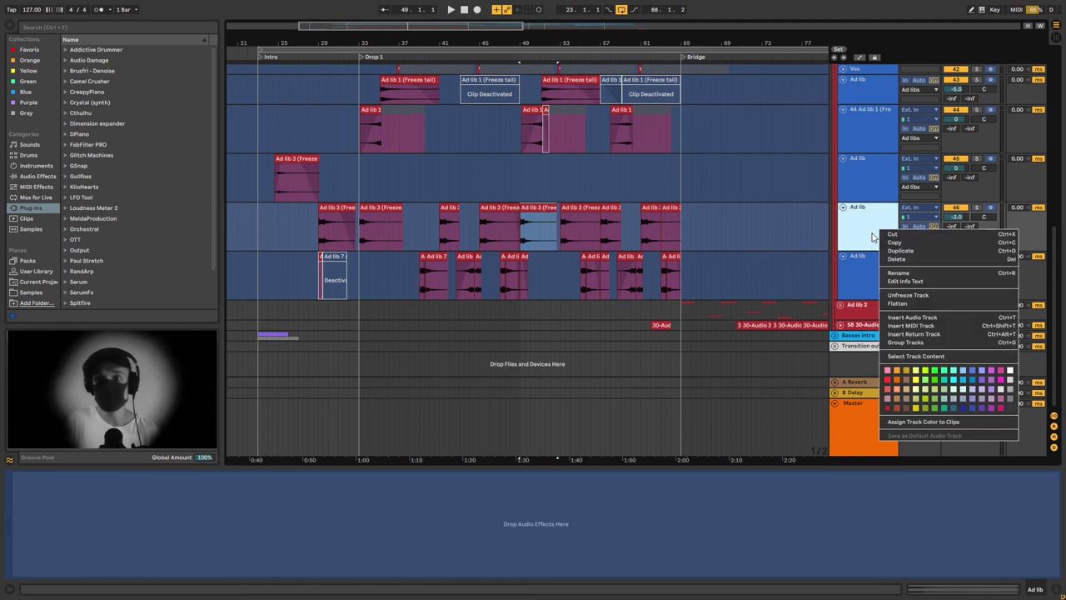
click(930, 296)
Replay from bar 33 with one ad lib track soloed, then select the Ad lib 1 (Freeze tail) clip
scroll(450, 221, up, 2)
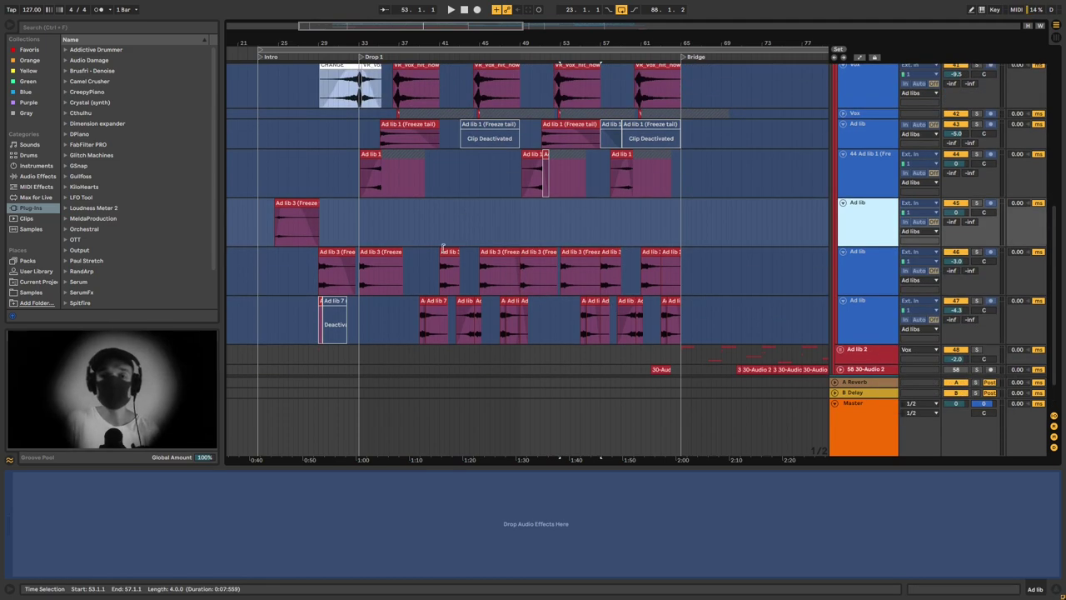
click(384, 263)
key(space)
click(978, 252)
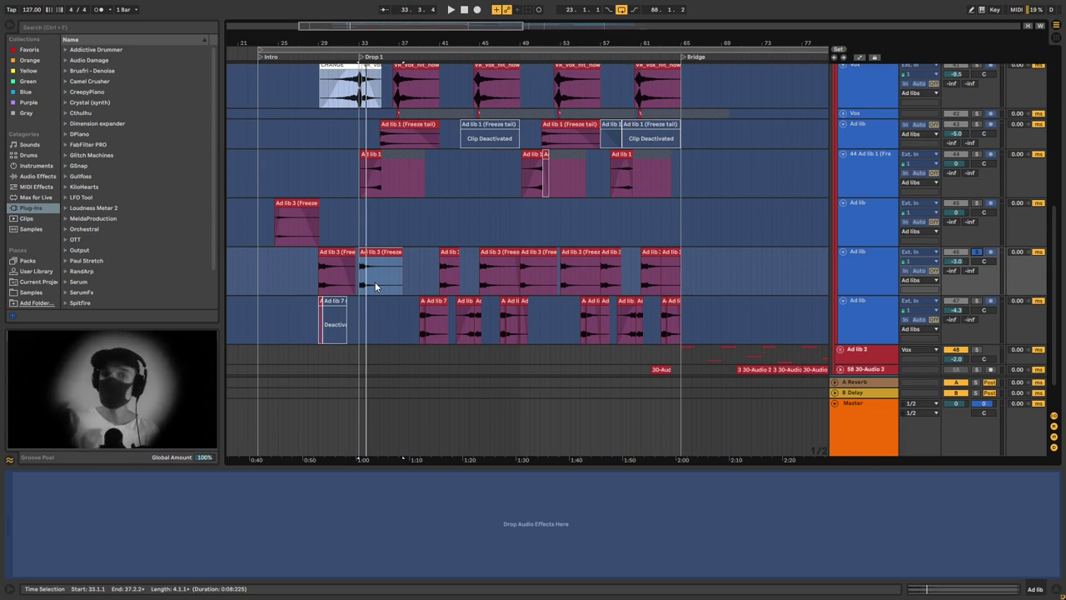
click(525, 155)
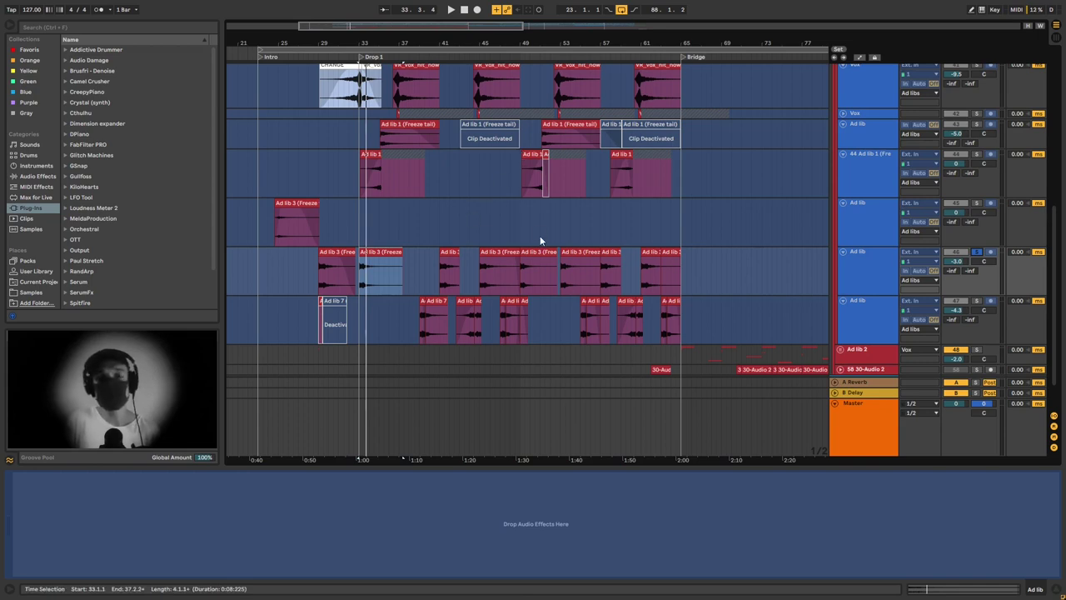
scroll(713, 279, down, 2)
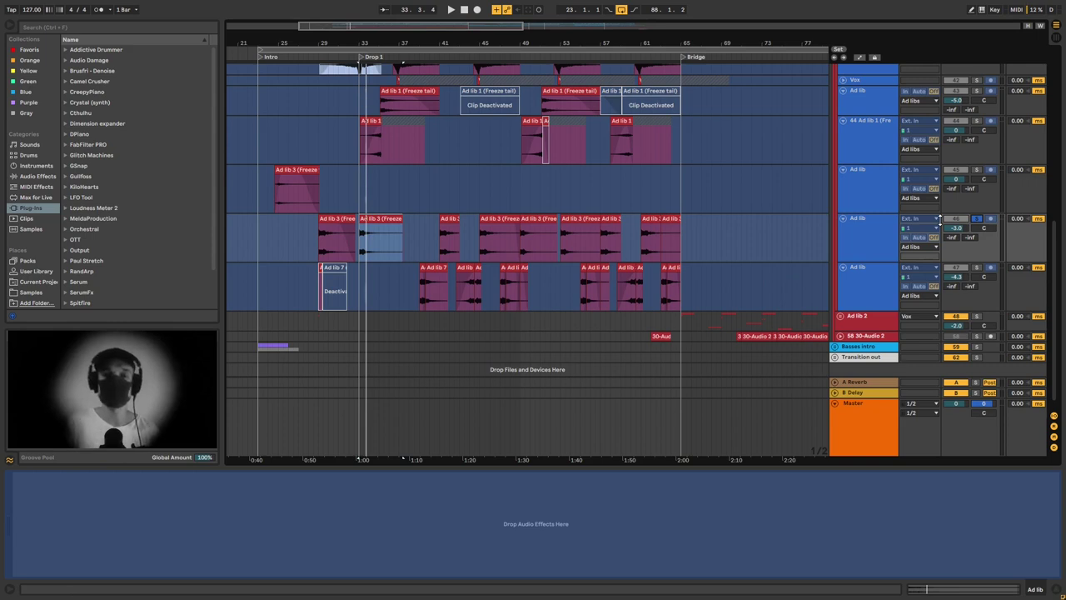
Play the ad libs from bar 55, stop, and select the Ad libs group to view its effects
click(577, 275)
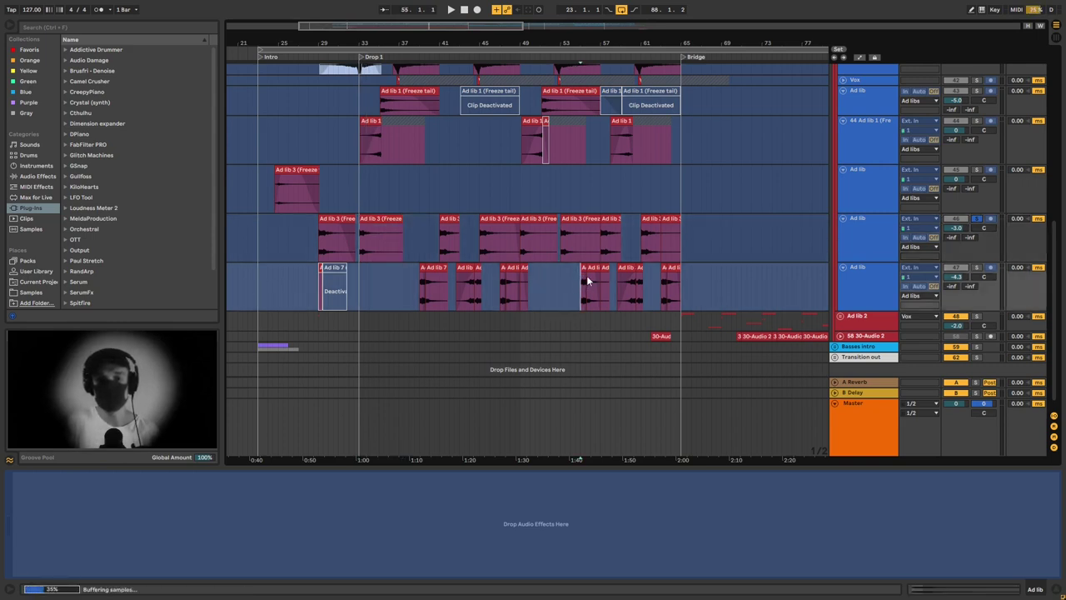
key(space)
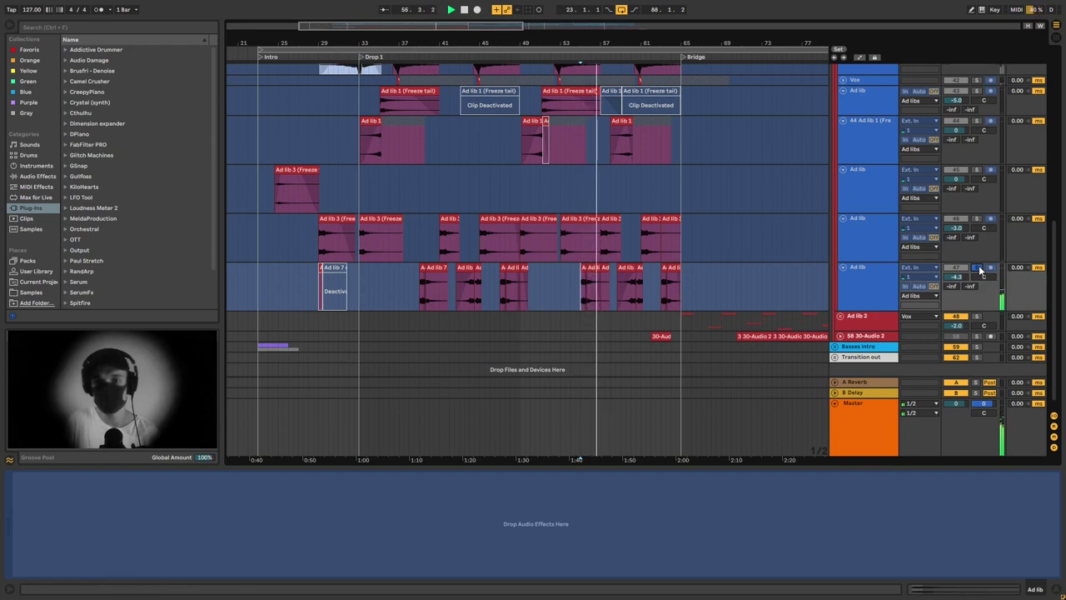
key(space)
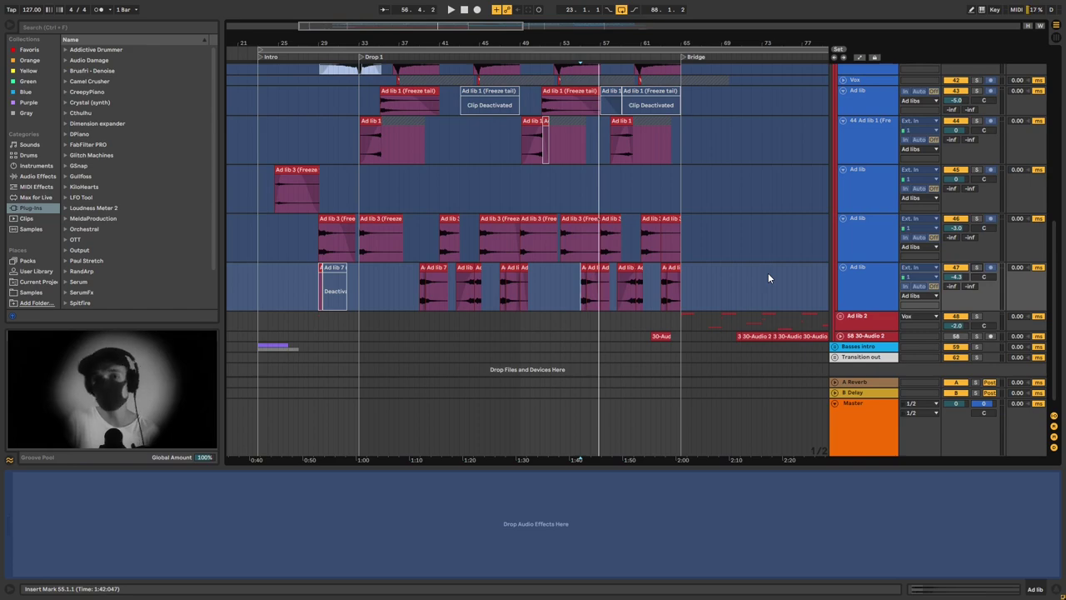
scroll(749, 283, up, 5)
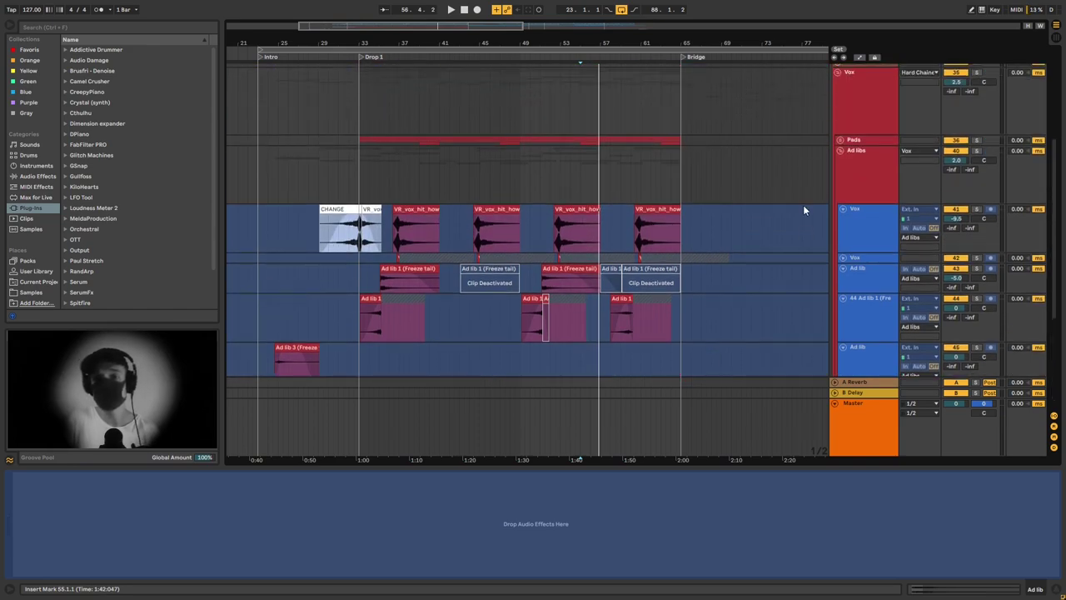
click(841, 161)
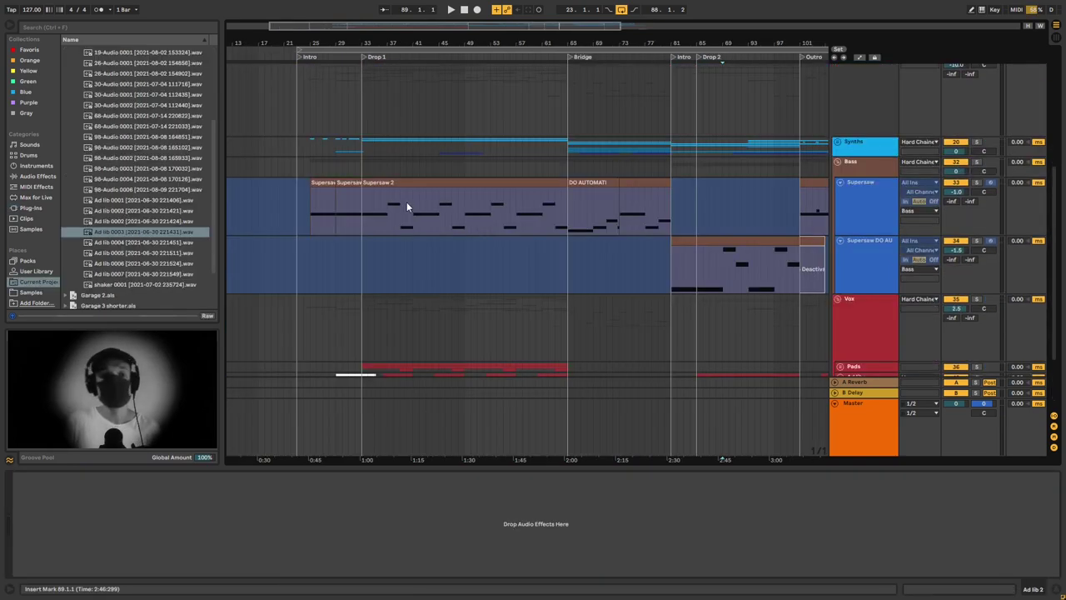
Show Supersaw 2's Phase Plant, lower its filters macro to 30% and play from bar 33
click(391, 197)
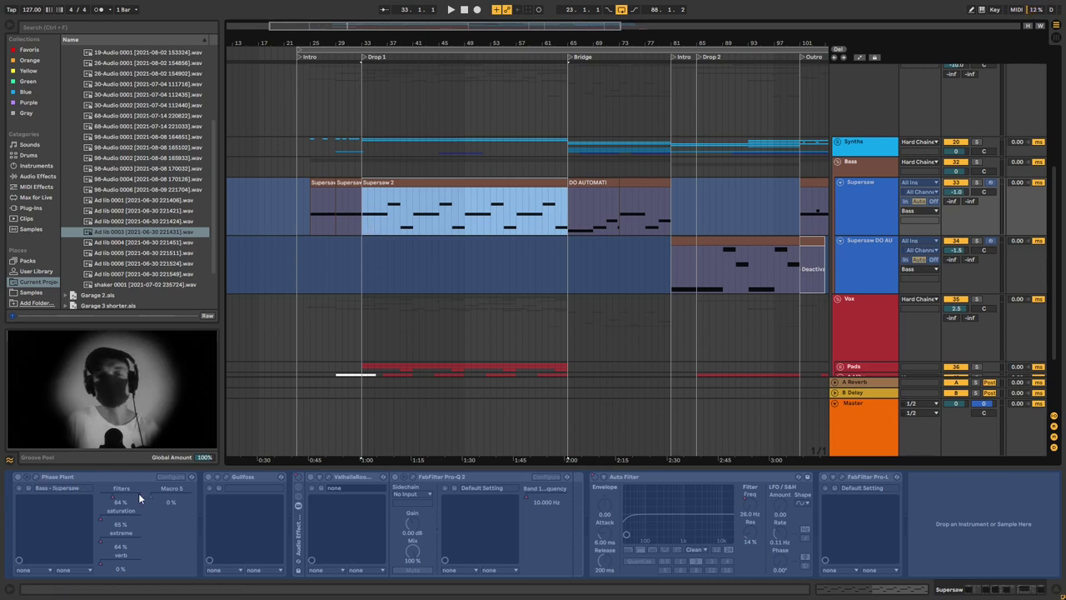
drag(139, 498, 139, 533)
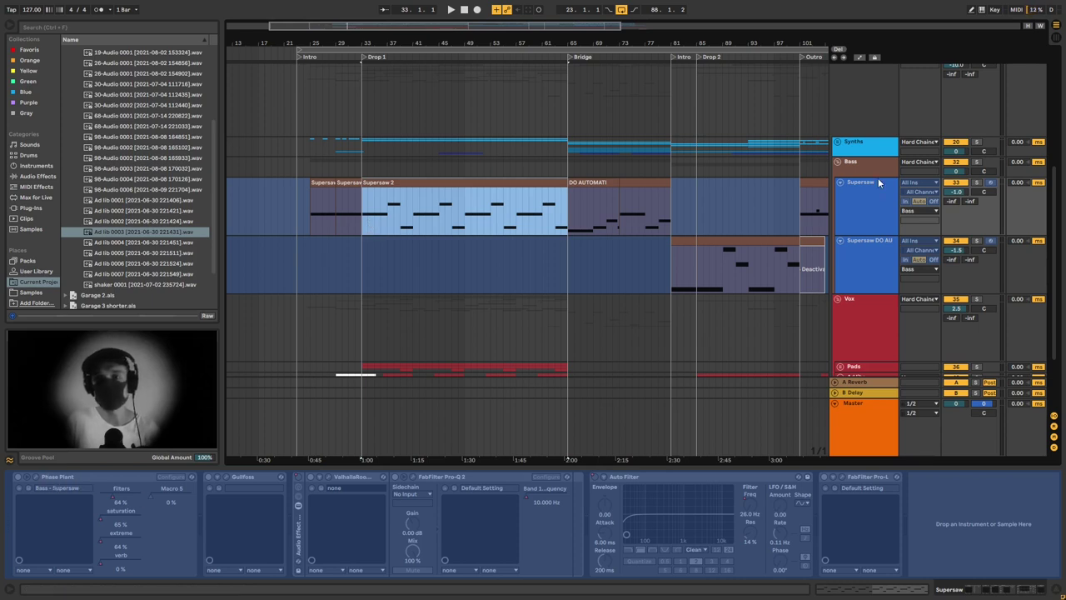
key(space)
click(516, 213)
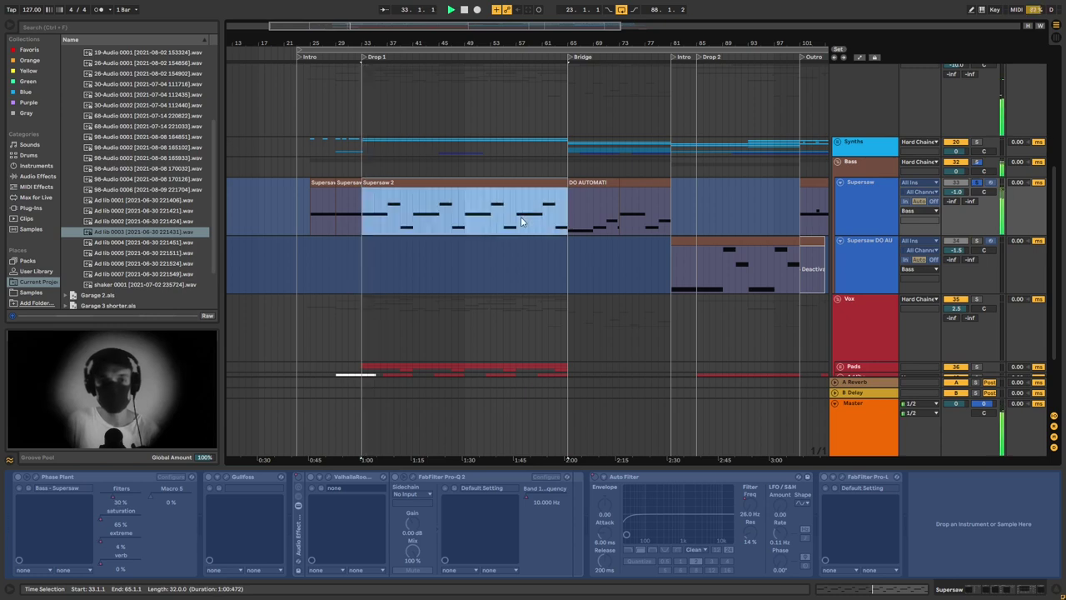
key(space)
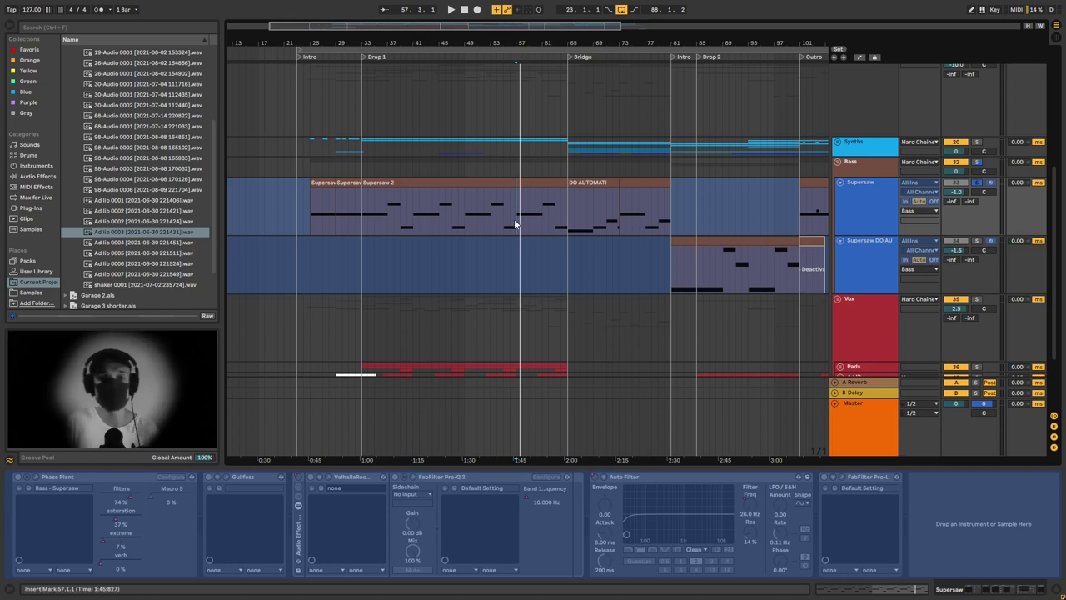
Audition the supersaw from bar 33 and again from bar 57, then mark bars 33–64 of the clip
click(400, 215)
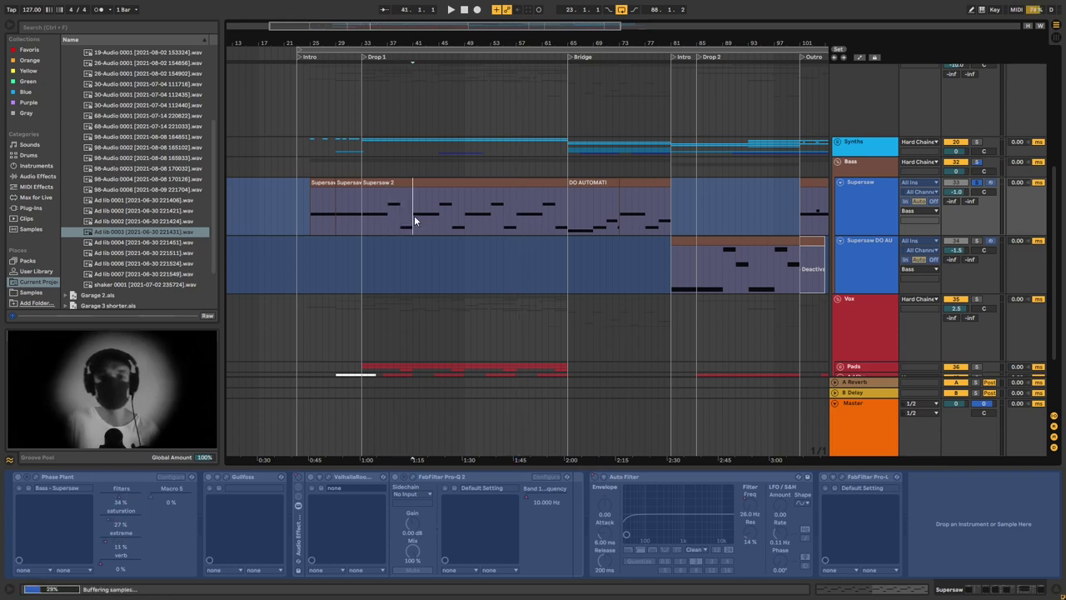
click(370, 222)
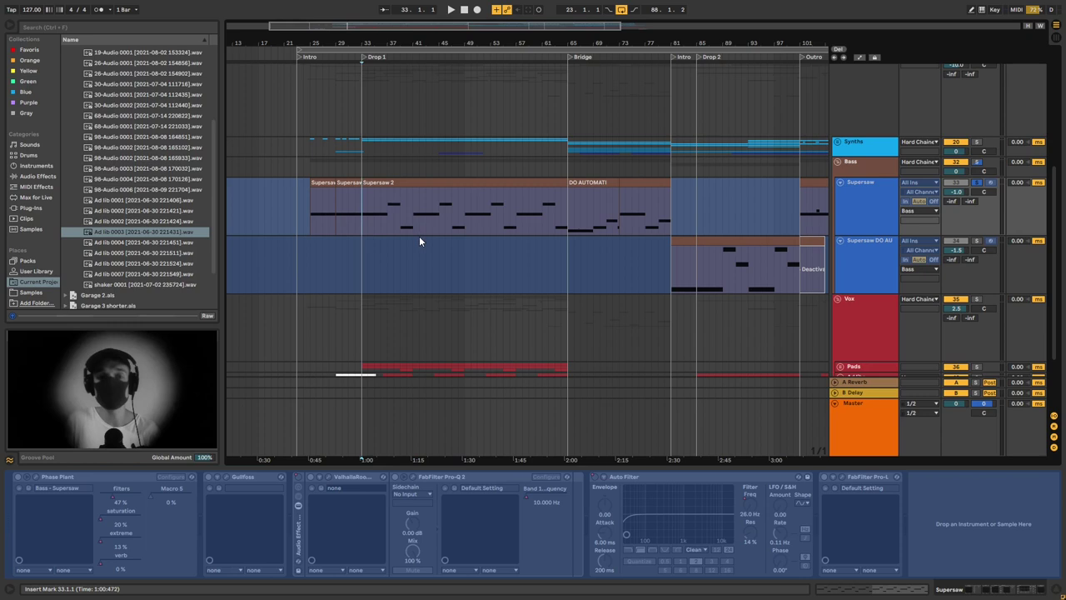
key(space)
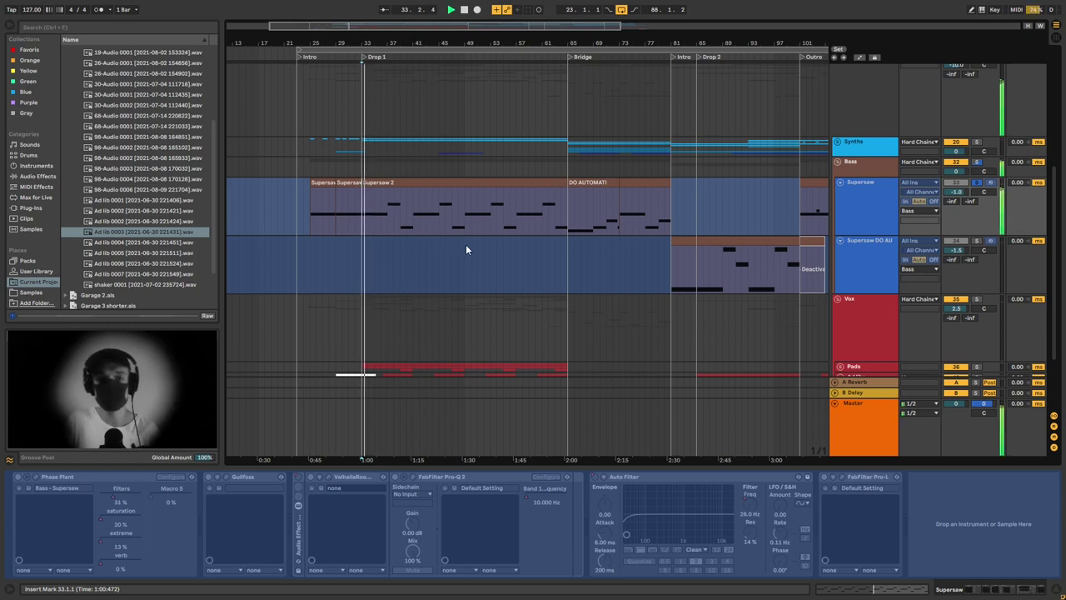
click(523, 222)
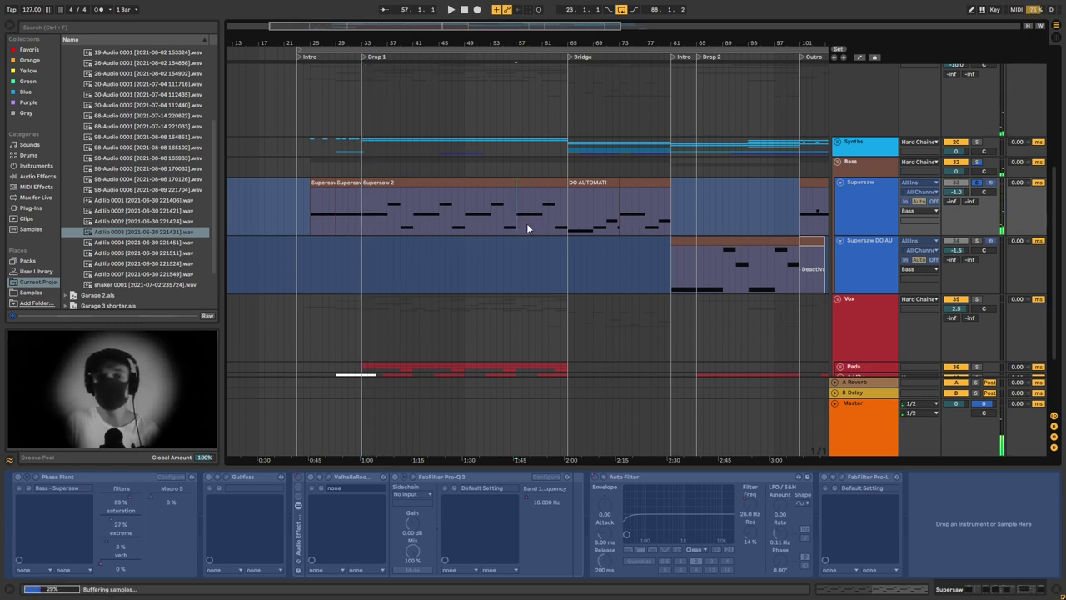
key(space)
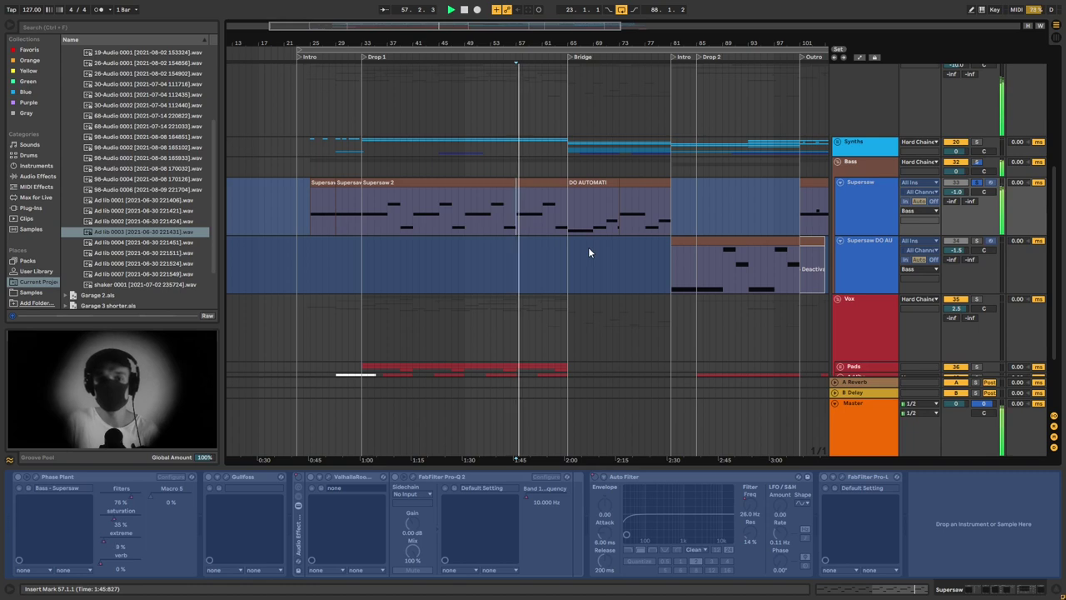
key(space)
drag(362, 206, 563, 207)
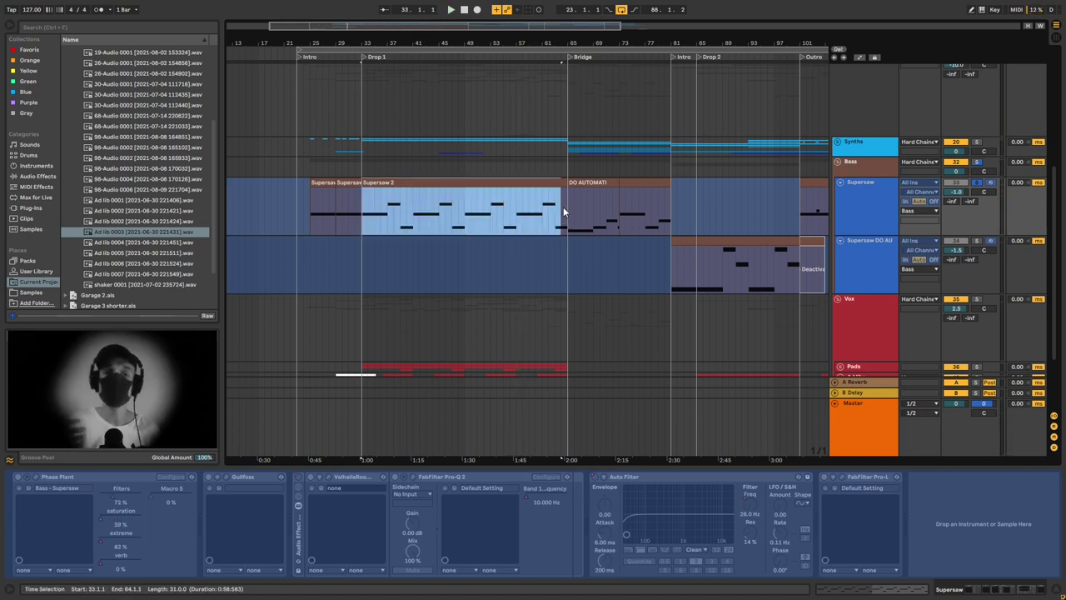
scroll(587, 213, up, 2)
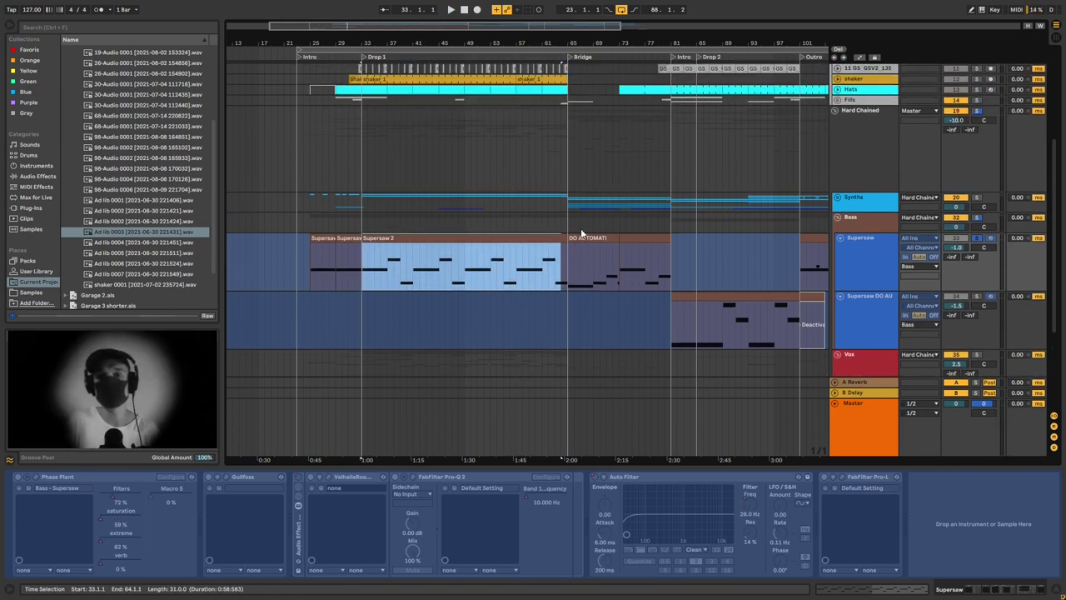
click(656, 261)
Fold the Bass, Percs and Hard Chained groups, play from bar 65 and zoom to bars 55–91
key(Left)
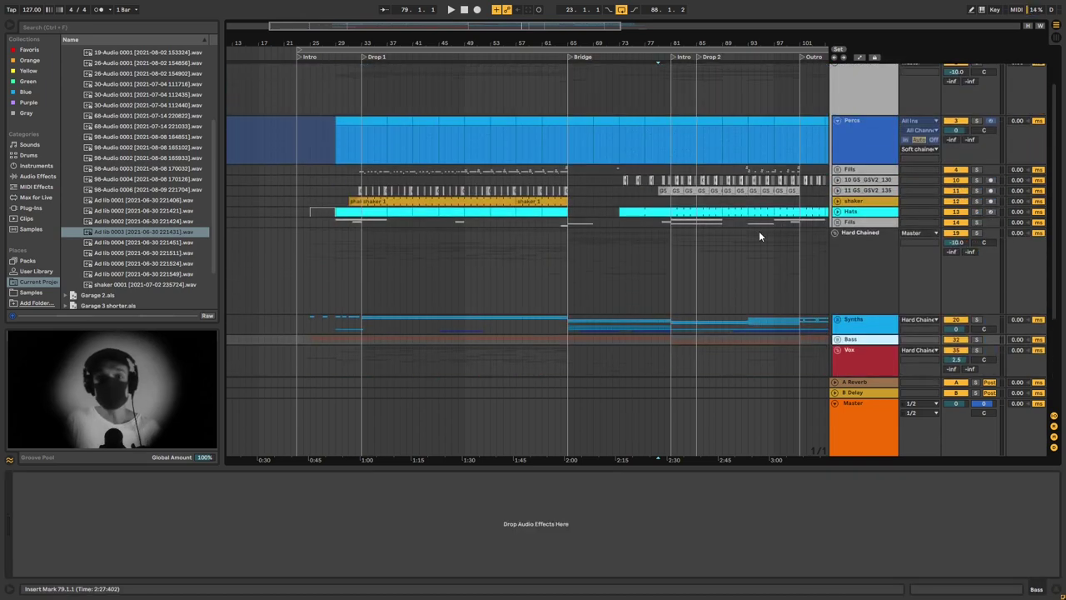
click(833, 125)
click(834, 193)
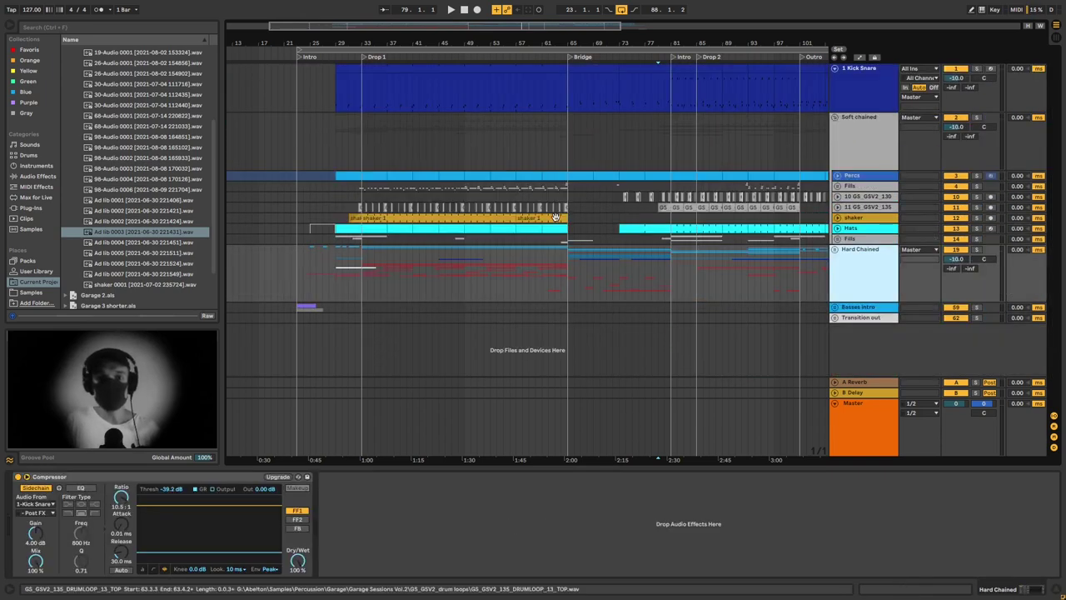
click(568, 154)
key(space)
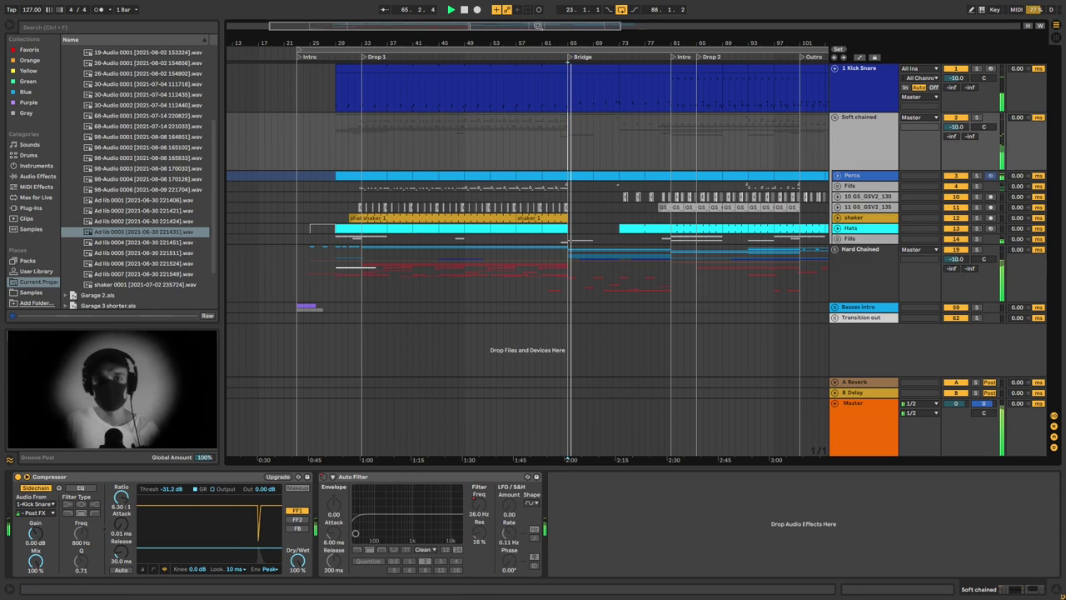
drag(688, 44, 620, 170)
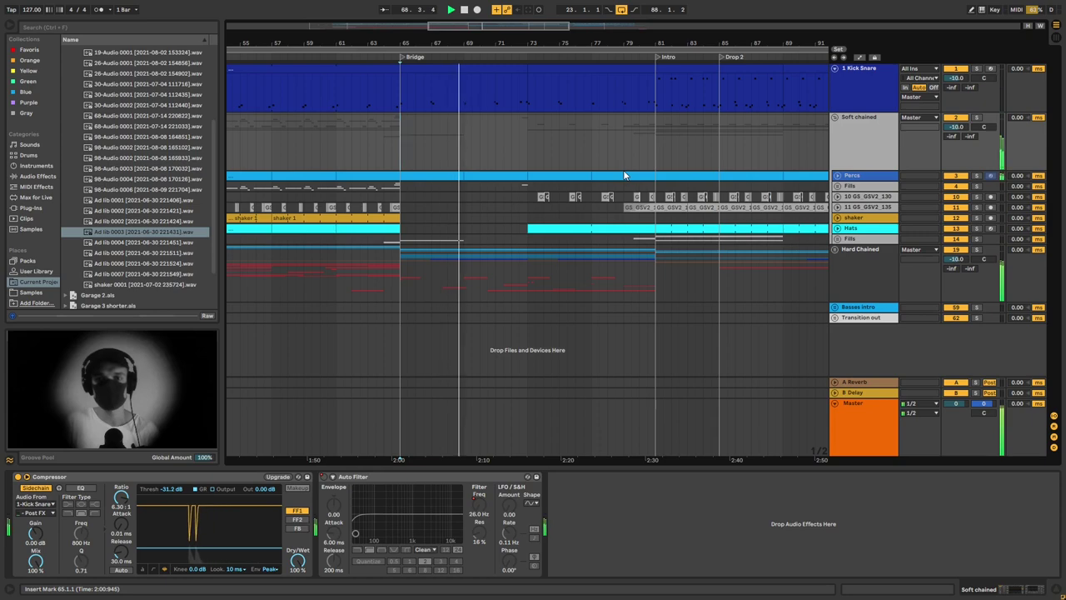
Unfold the Synths group, then fold and unfold all track groups with the start near bar 80
scroll(787, 241, down, 2)
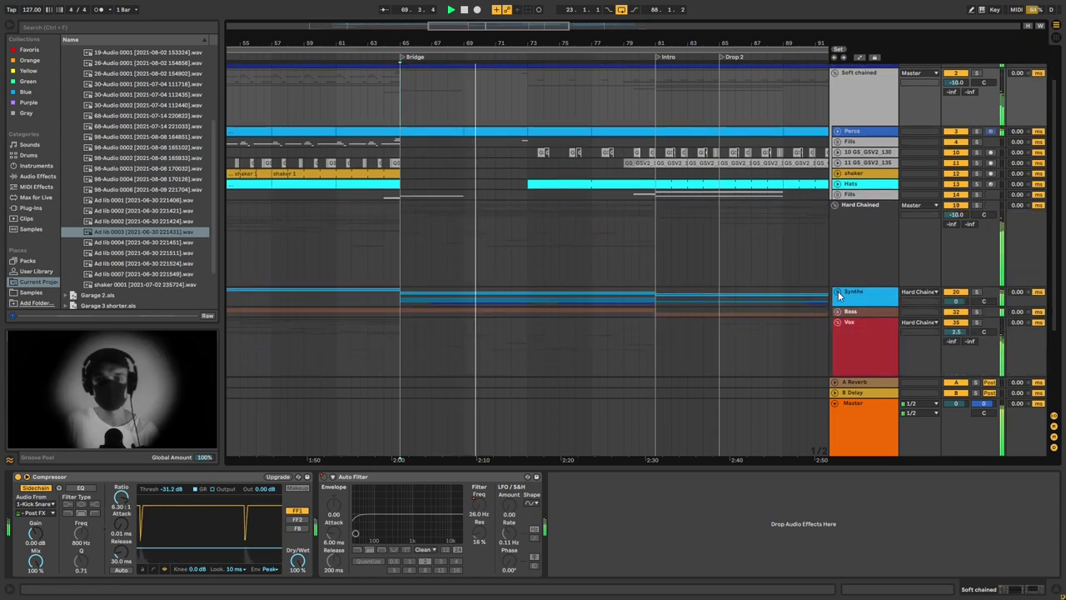
click(837, 292)
scroll(812, 285, down, 3)
scroll(810, 286, down, 5)
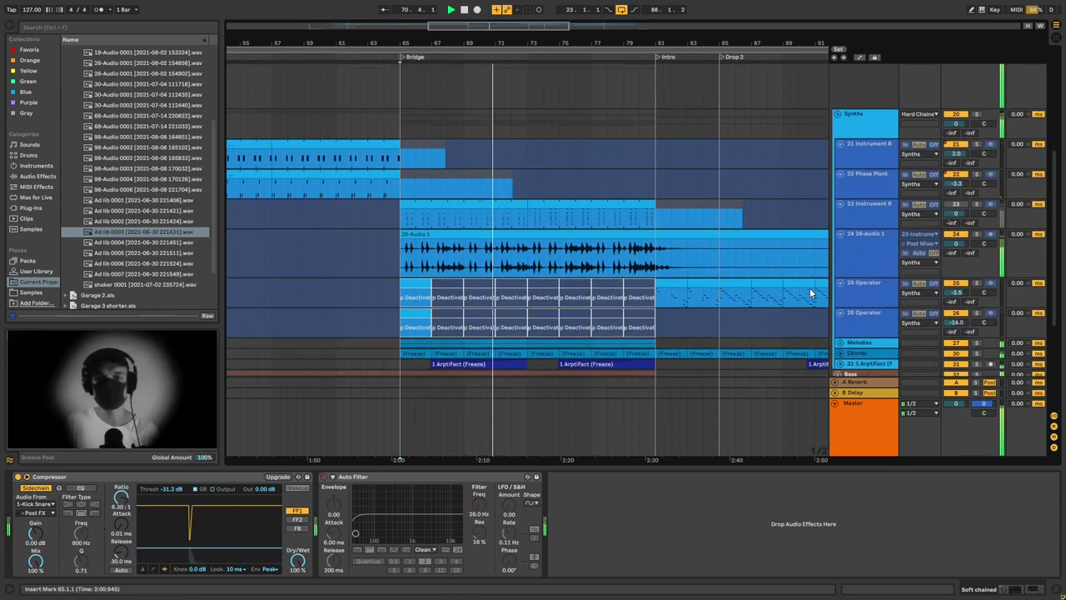
scroll(808, 292, up, 4)
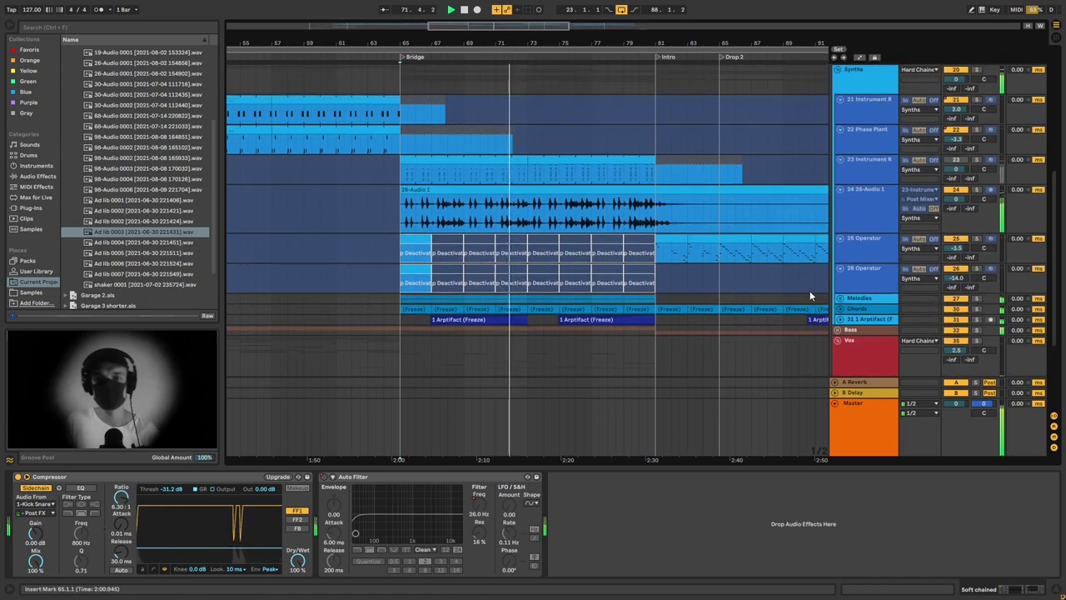
scroll(808, 290, up, 3)
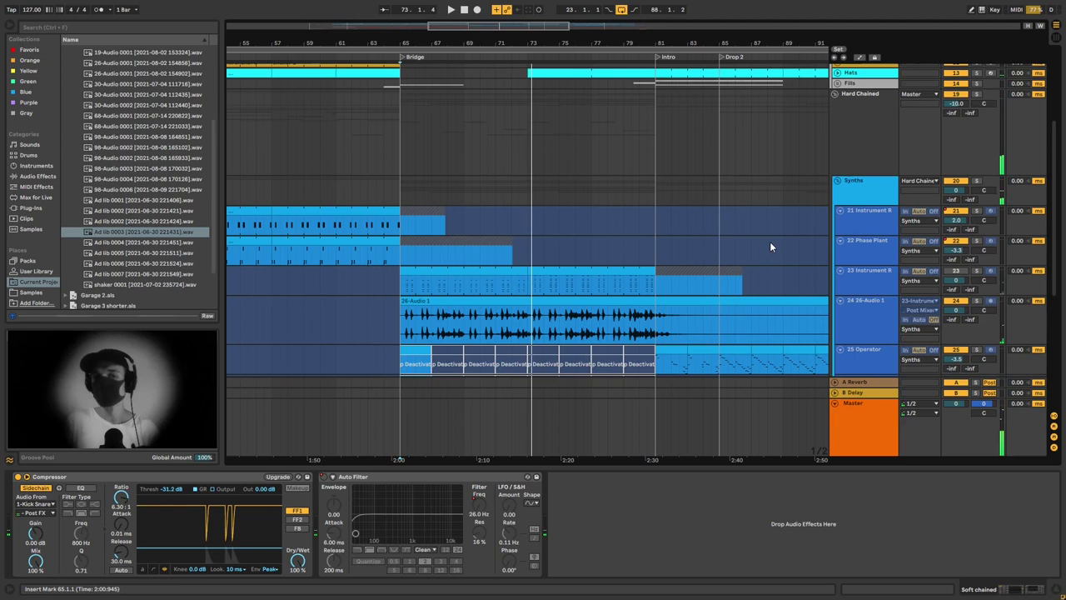
key(alt+super+u)
click(648, 167)
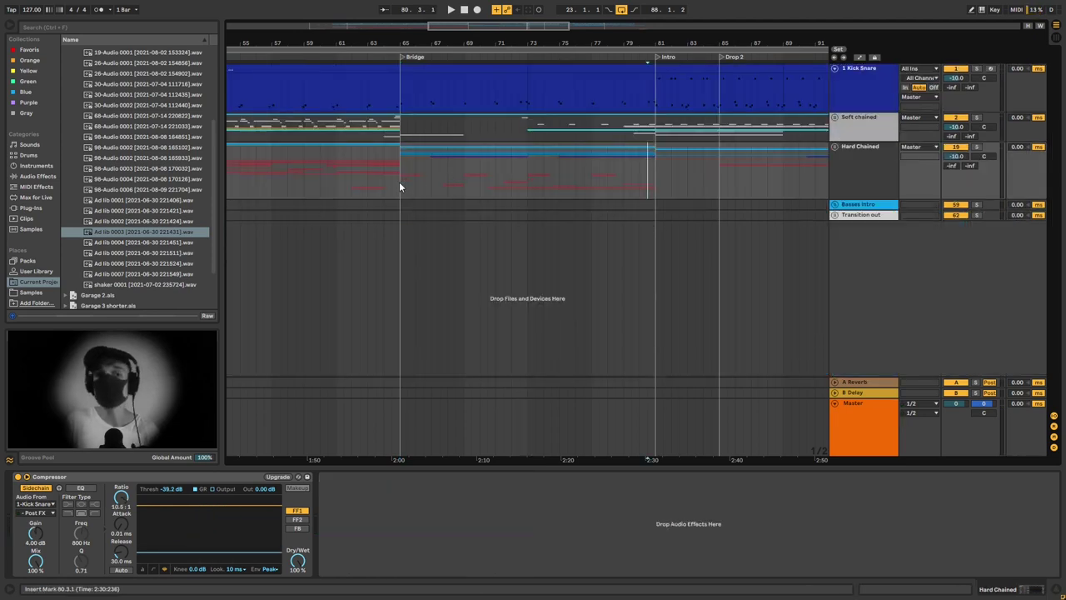
key(alt+u)
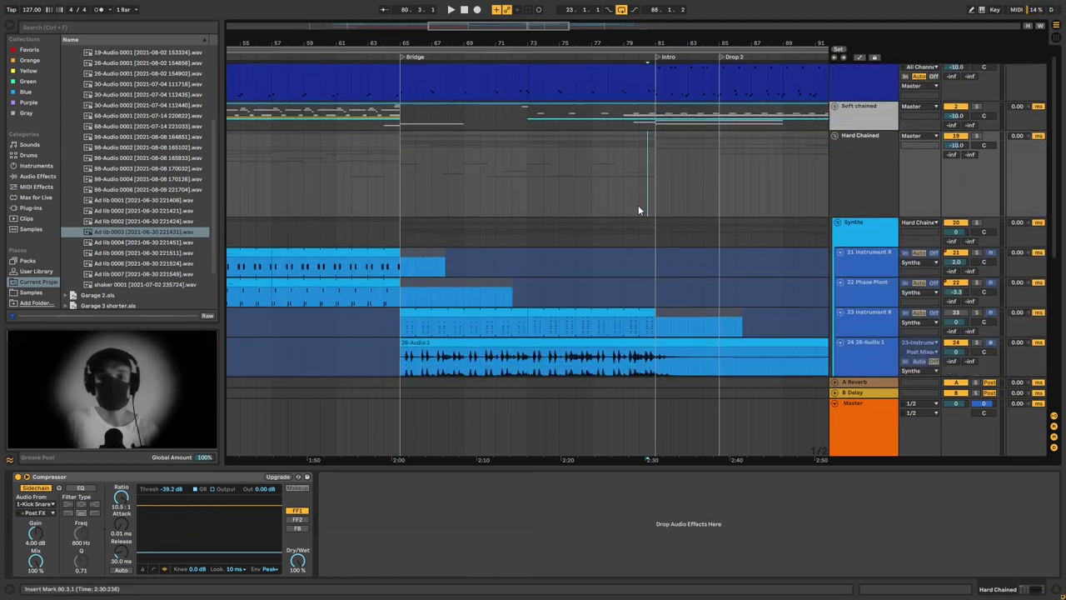
Play the bridge from bar 65 on the 26-Audio 1 vocal track, then show track 23's bridge clip instrument
scroll(639, 208, down, 2)
click(494, 236)
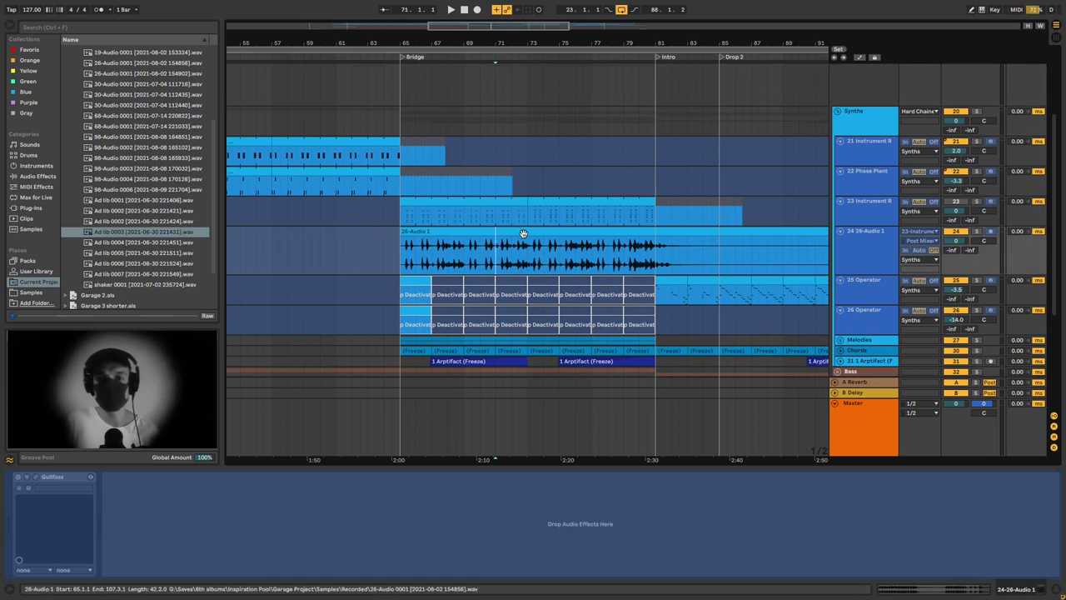
key(space)
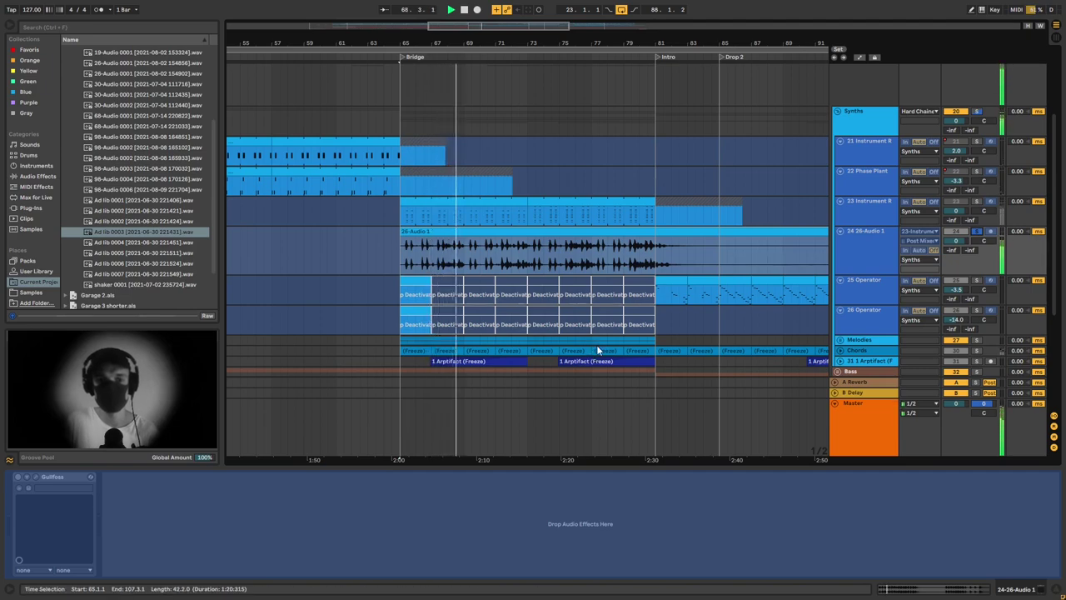
click(458, 219)
key(space)
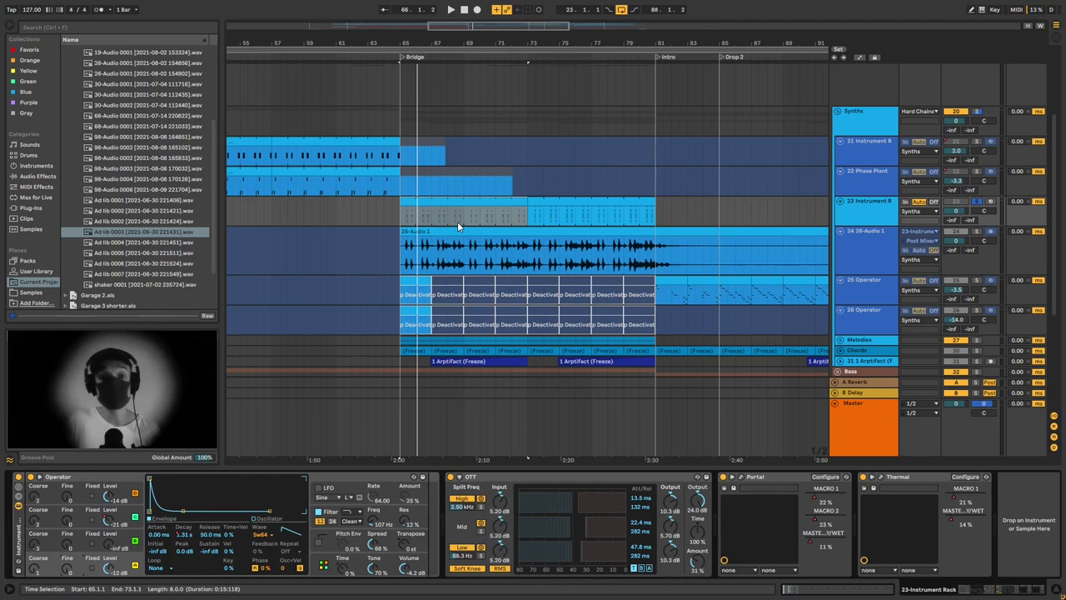
Inspect Operator's B, D and filter envelopes, viewing track 23's Fe Decay and Fe Peak automation
click(125, 537)
click(127, 487)
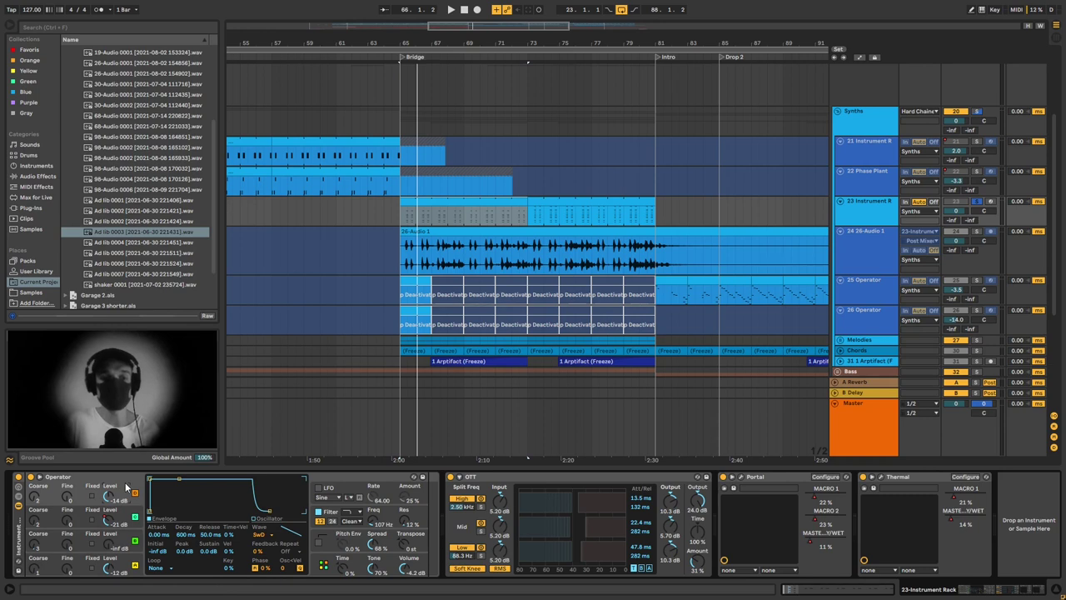
click(331, 510)
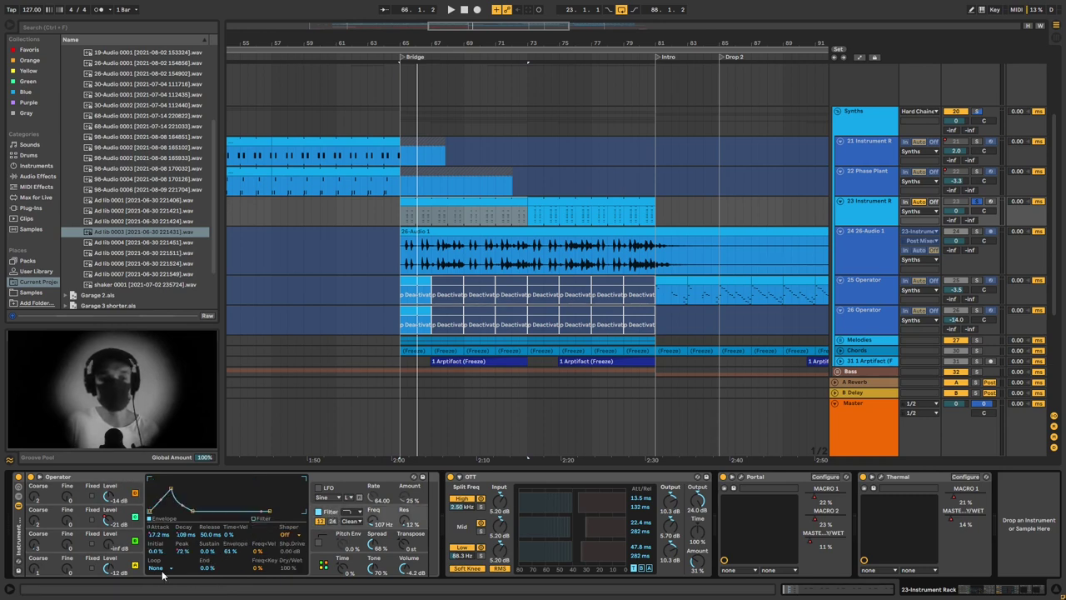
key(a)
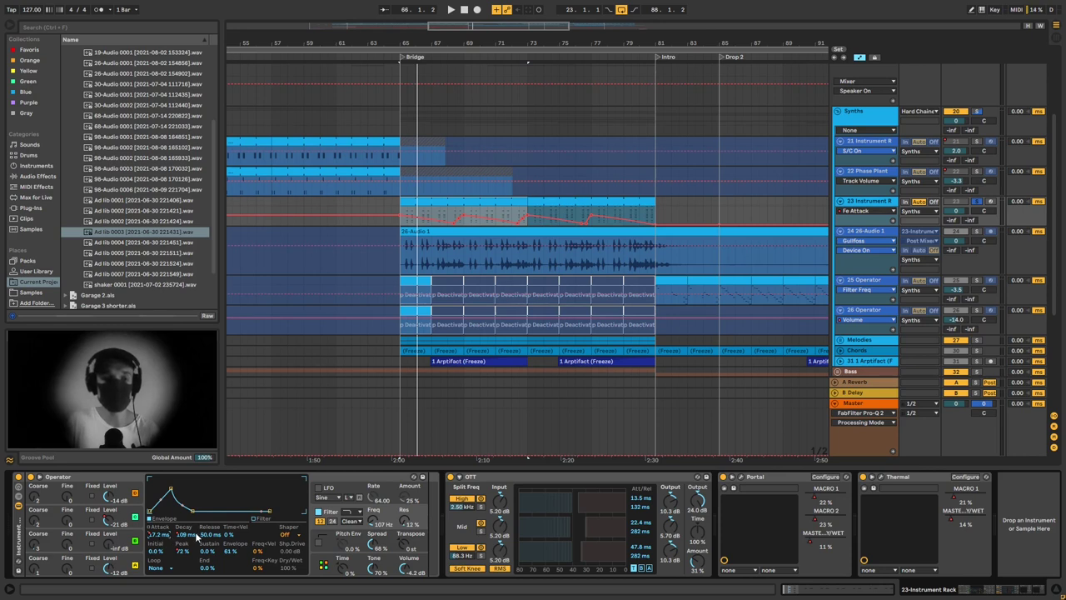
click(188, 535)
click(189, 554)
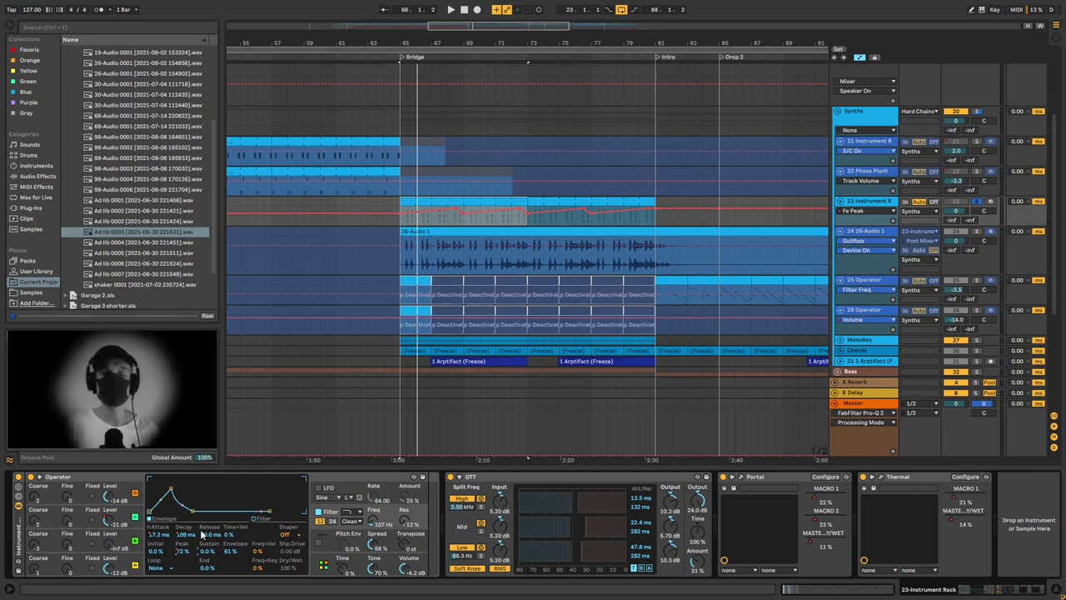
key(a)
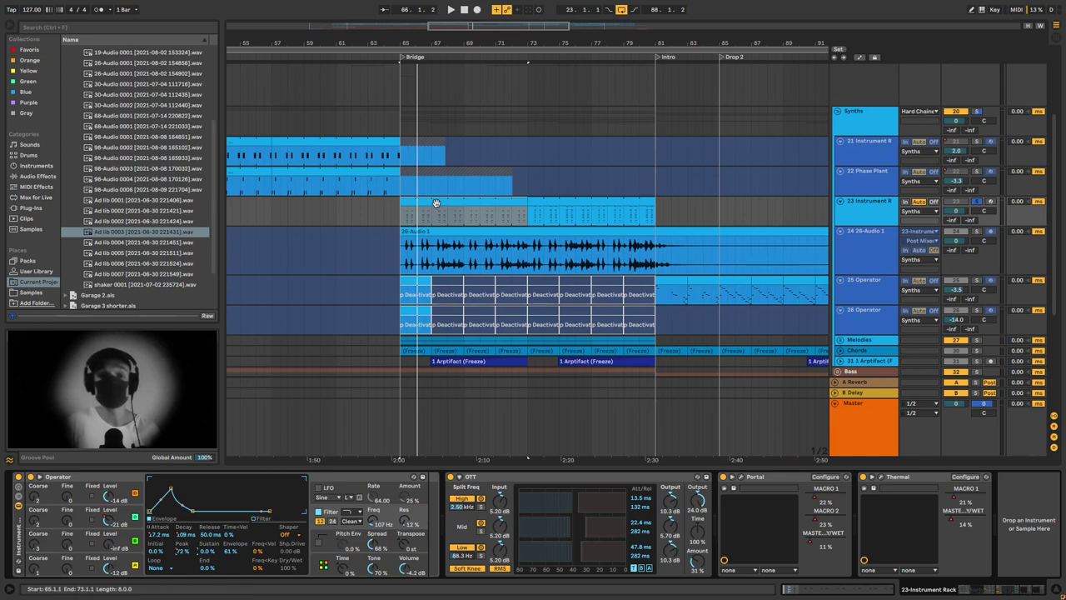
Play the bridge from its start, then again from bar 68
scroll(414, 234, up, 5)
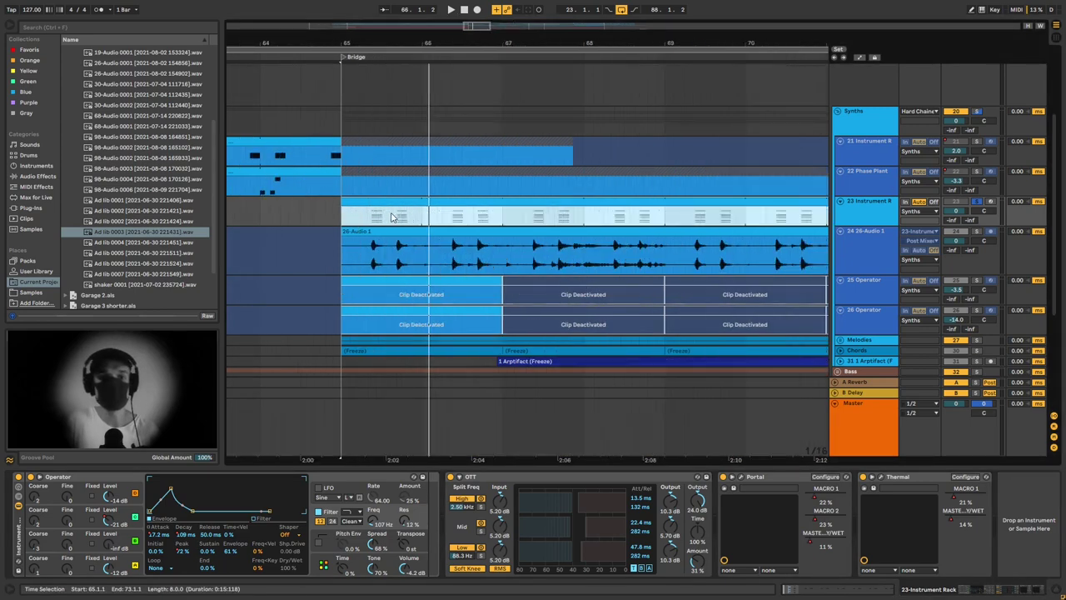
key(space)
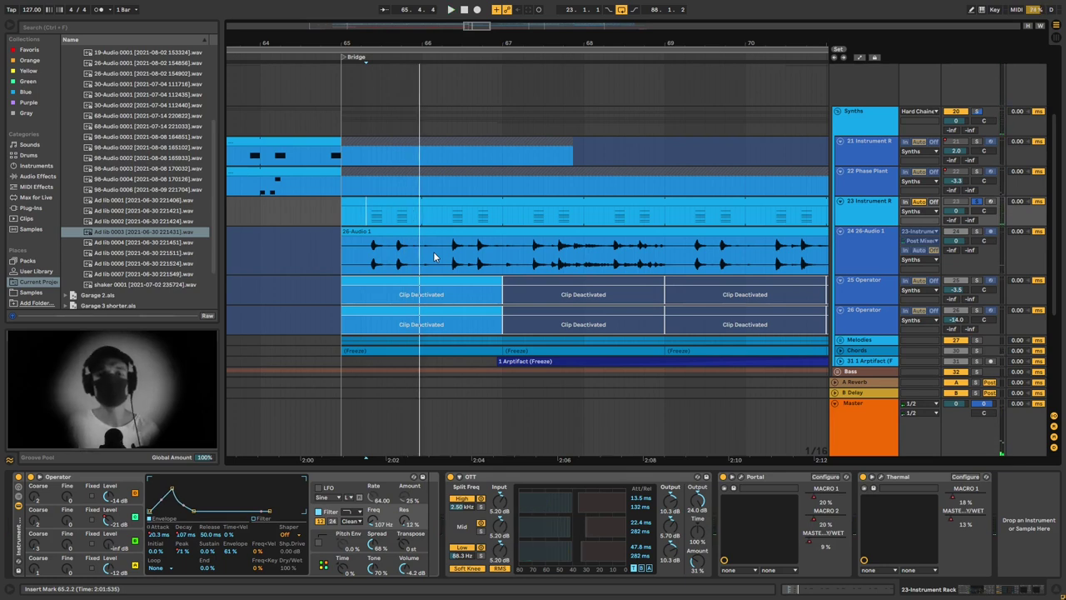
click(607, 216)
key(space)
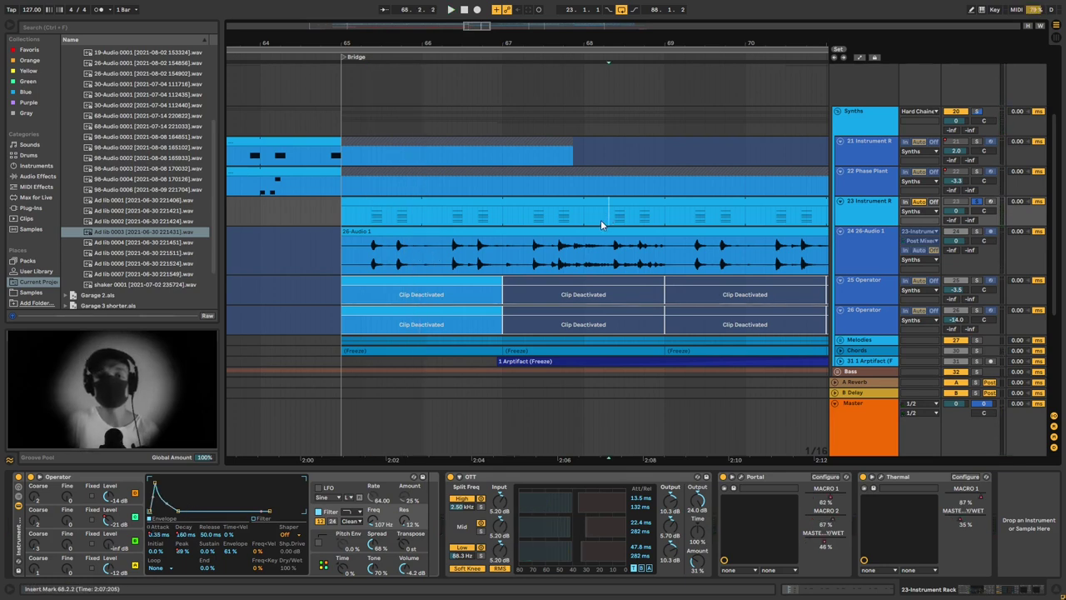
key(space)
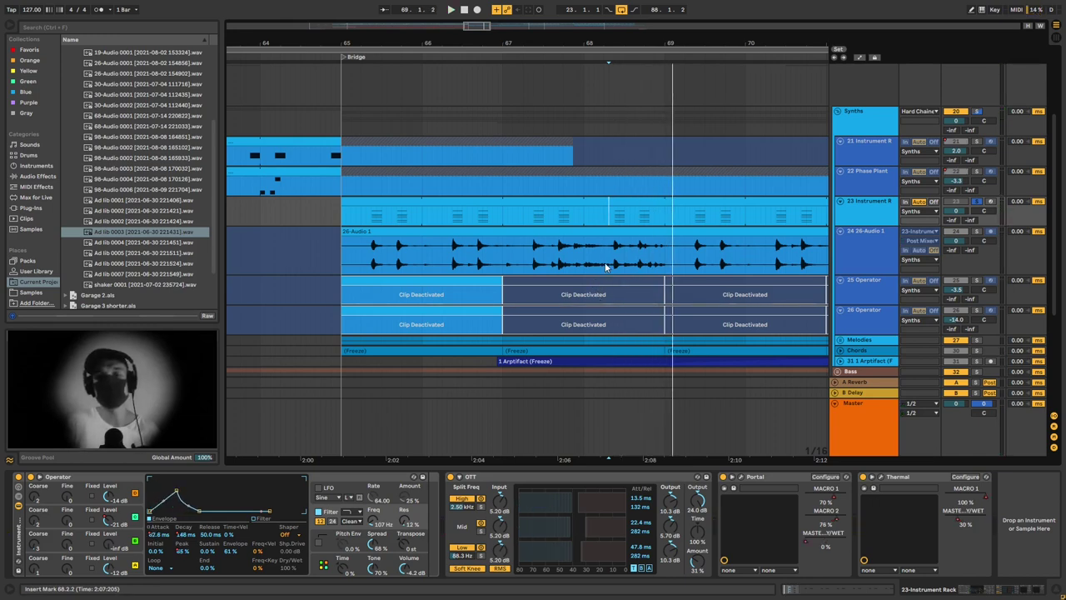
scroll(648, 216, down, 5)
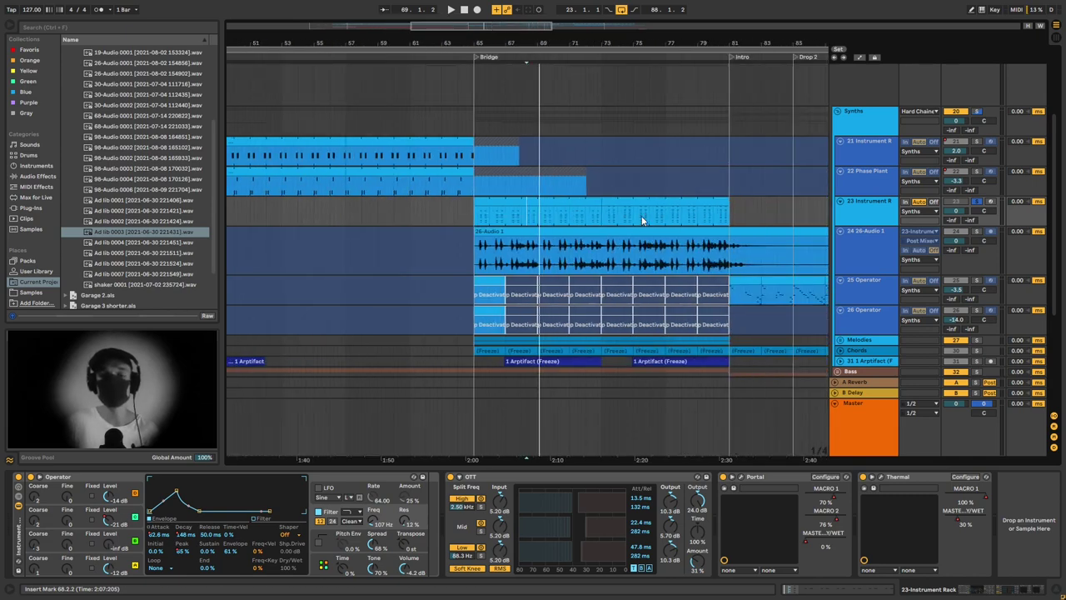
Select the Portal effect, play the bridge vocals on 26-Audio 1, then select the bridge Chords clip
click(789, 480)
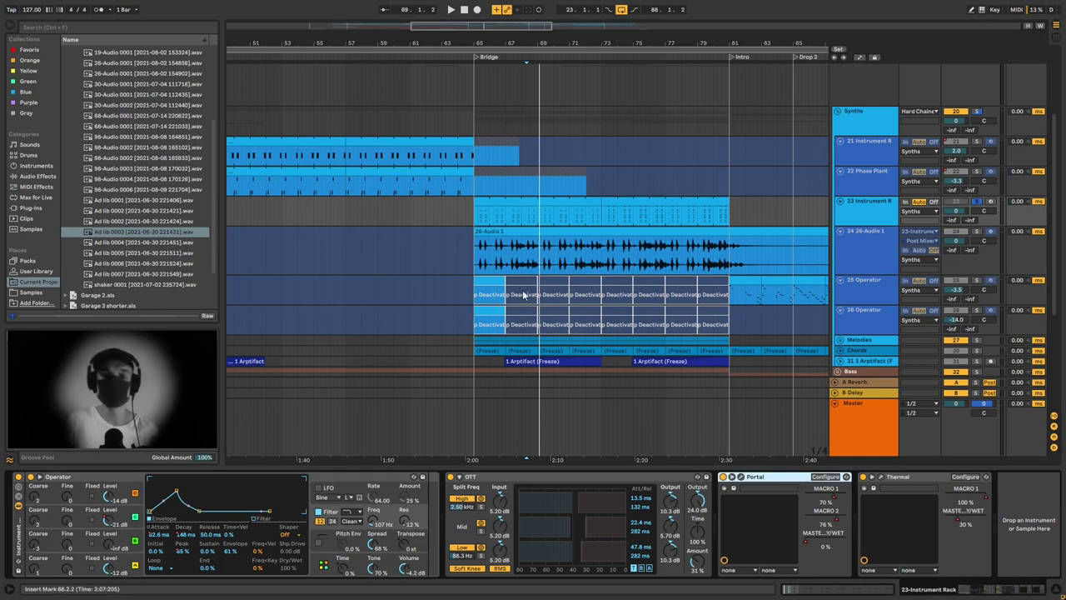
click(913, 234)
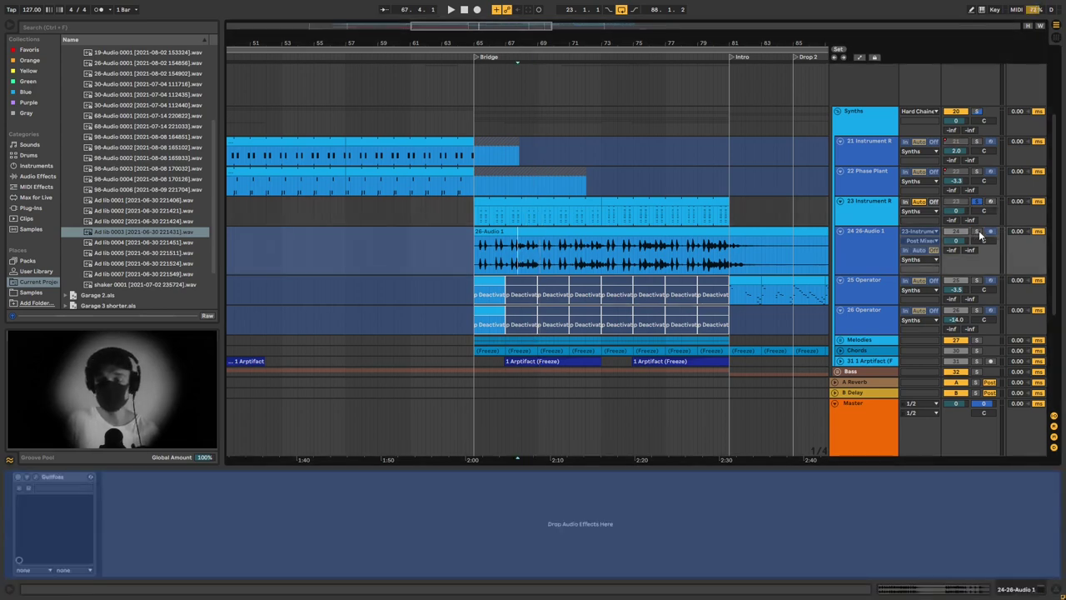
key(space)
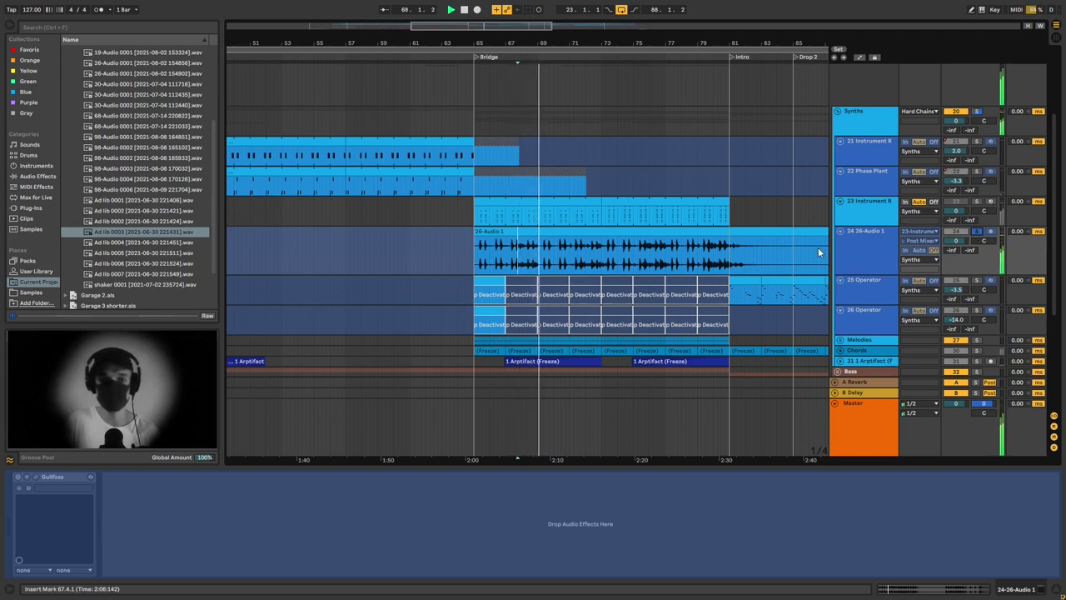
key(space)
scroll(584, 250, down, 2)
click(488, 264)
Unfold Melodies to show its Melody and Freeze tracks and play the piano melody from bar 65
click(423, 264)
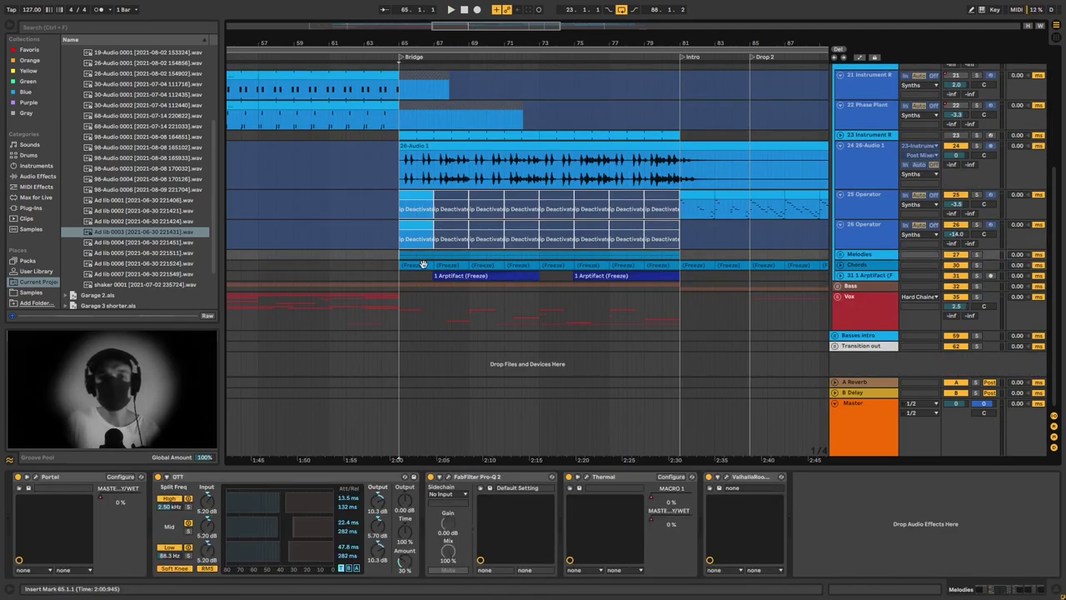
click(841, 254)
scroll(786, 273, down, 2)
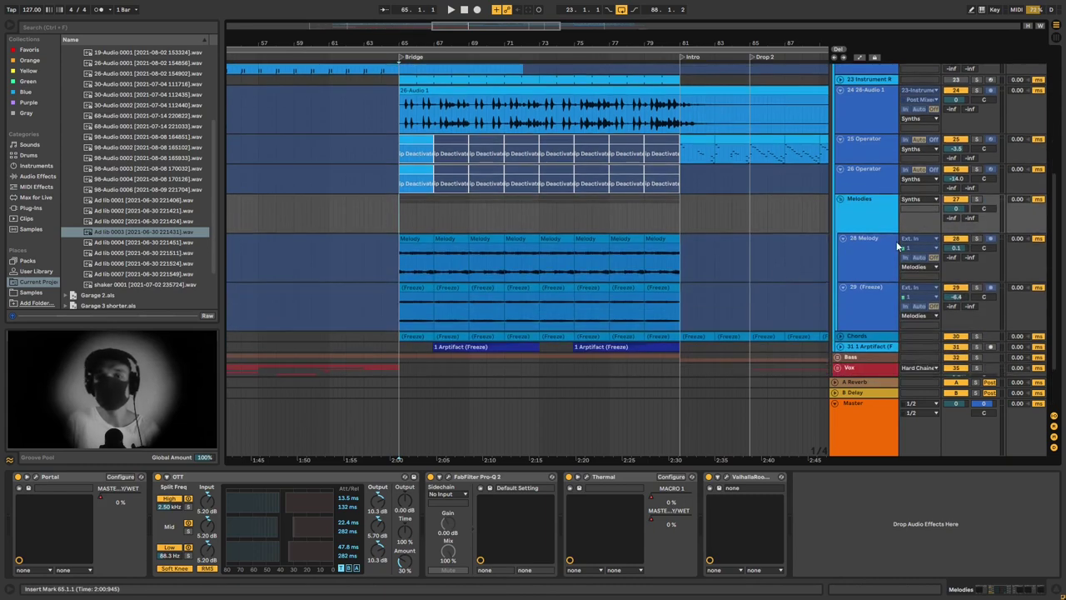
scroll(614, 230, down, 2)
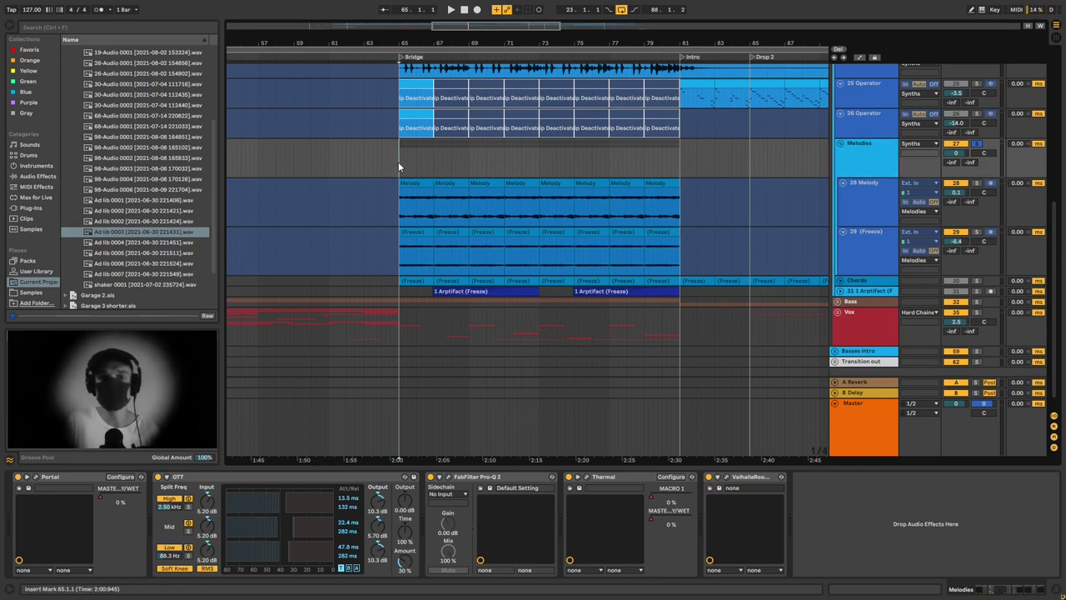
key(space)
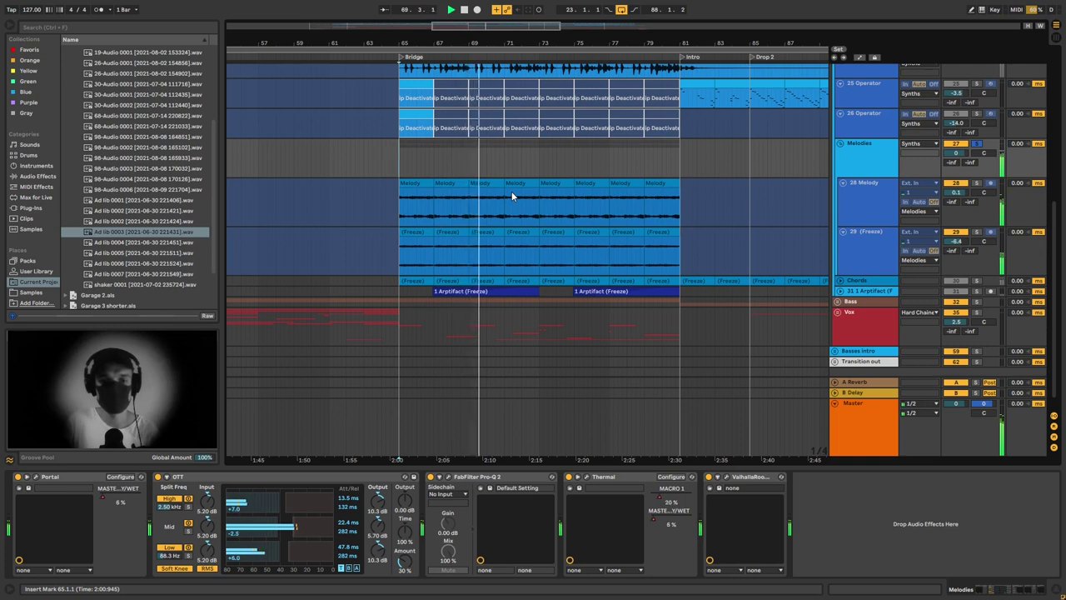
scroll(458, 200, up, 1)
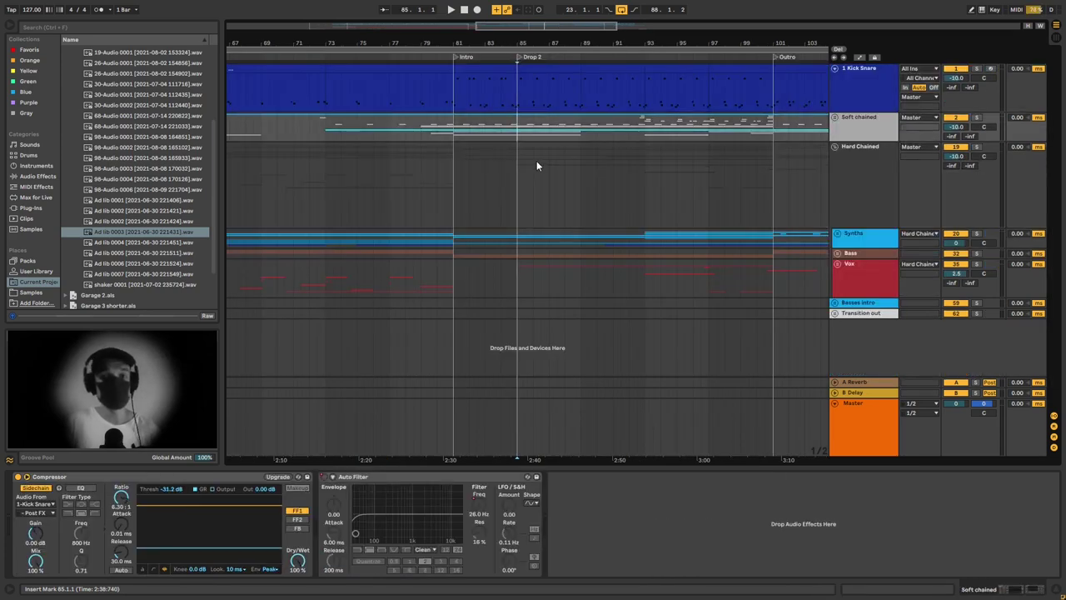
Scroll to Drop 2 and play it from bar 85, then stop
scroll(566, 151, right, 3)
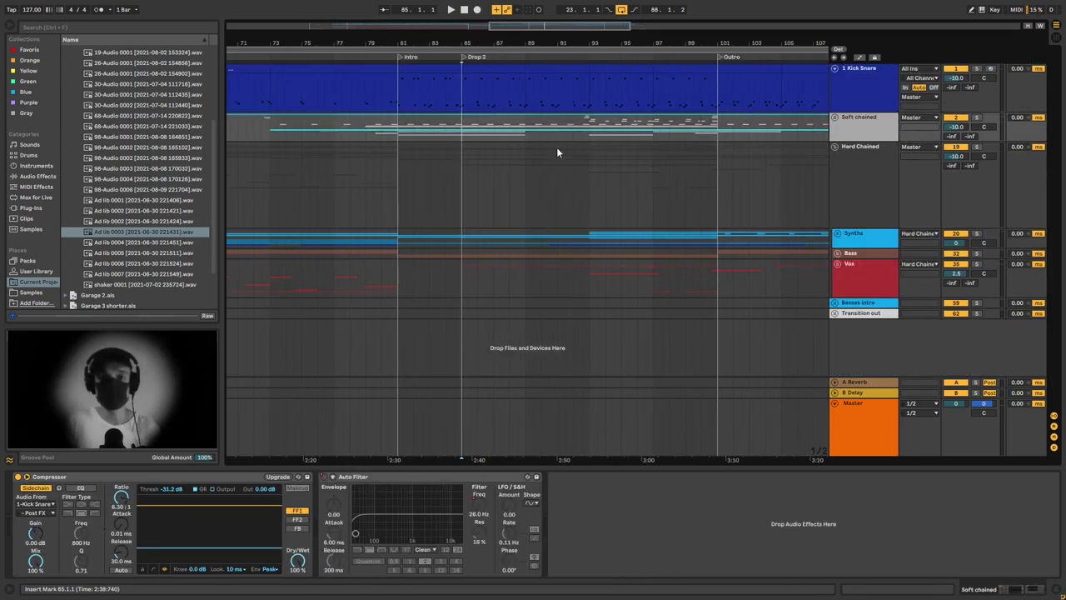
key(space)
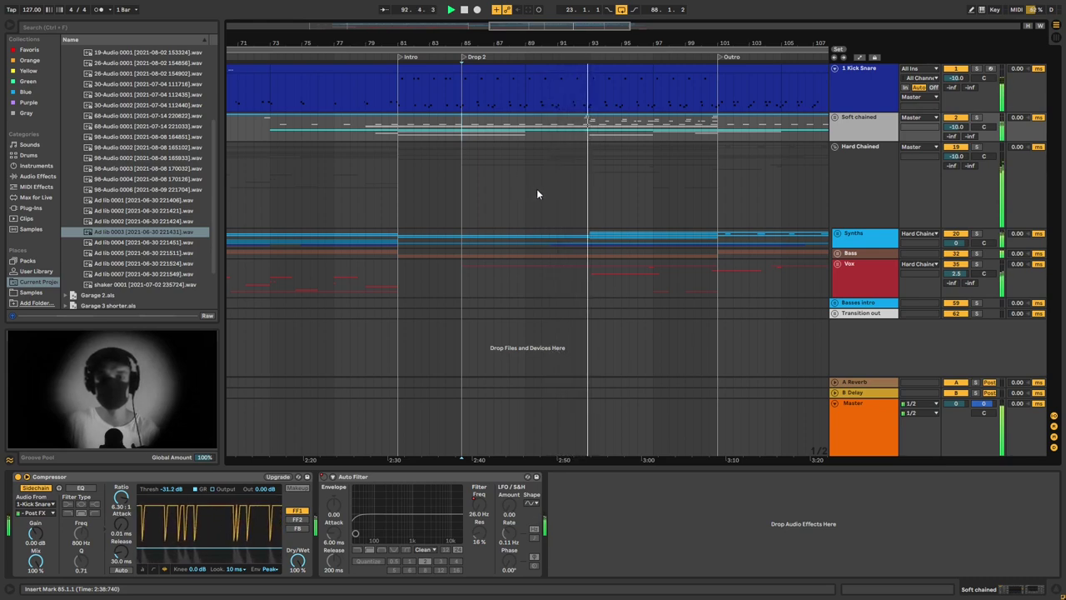
key(space)
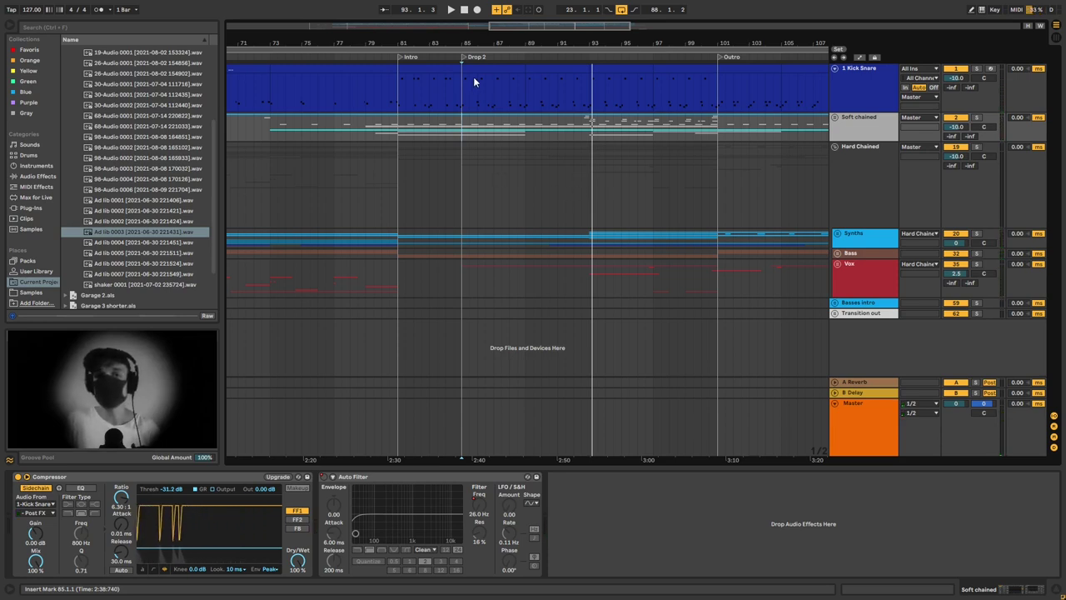
Inspect the Kick Snare clip at bars 85–89 and the Soft chained clip across bars 85–93
click(499, 87)
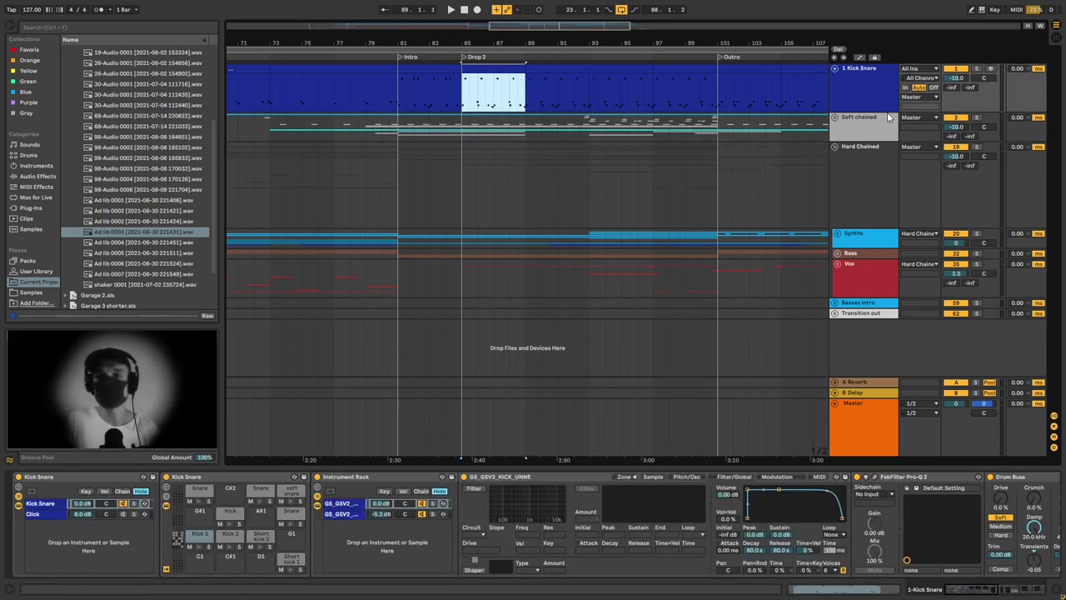
click(459, 129)
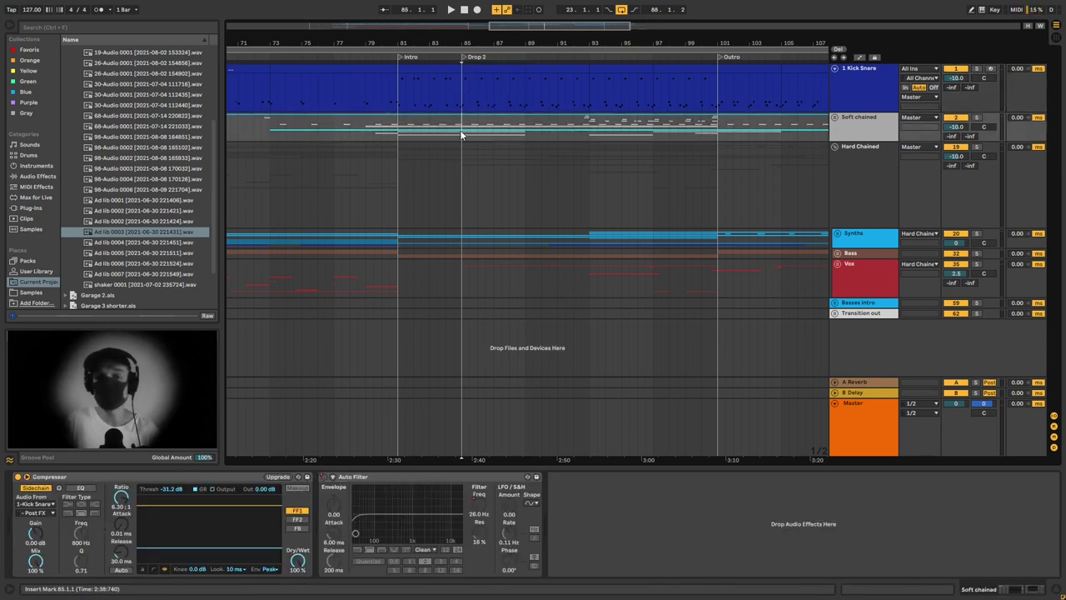
drag(462, 133, 600, 133)
click(559, 171)
click(467, 236)
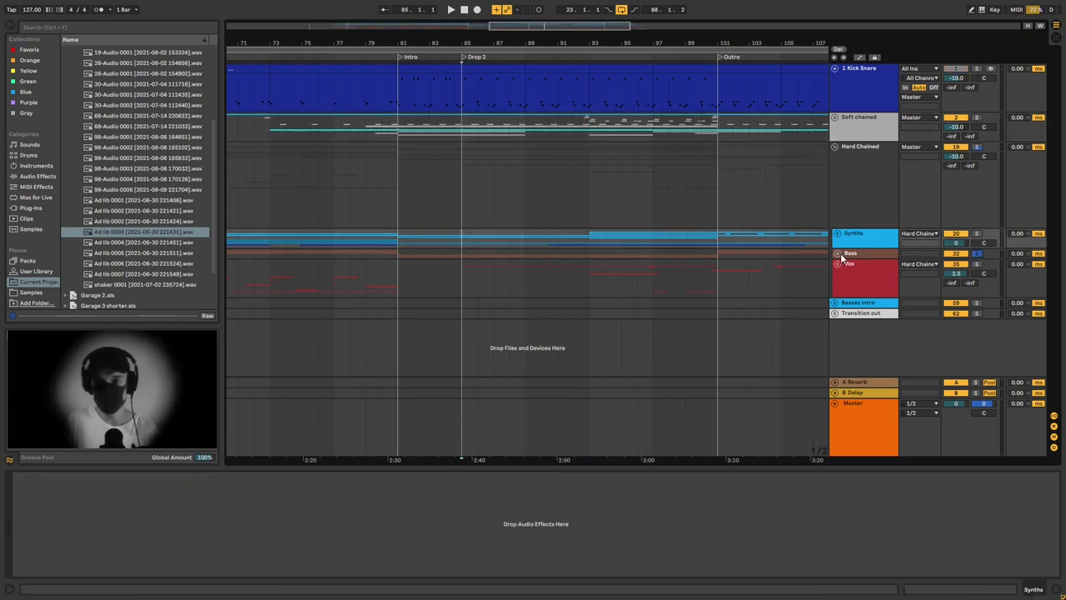
click(837, 253)
click(861, 279)
scroll(866, 300, down, 1)
click(870, 320)
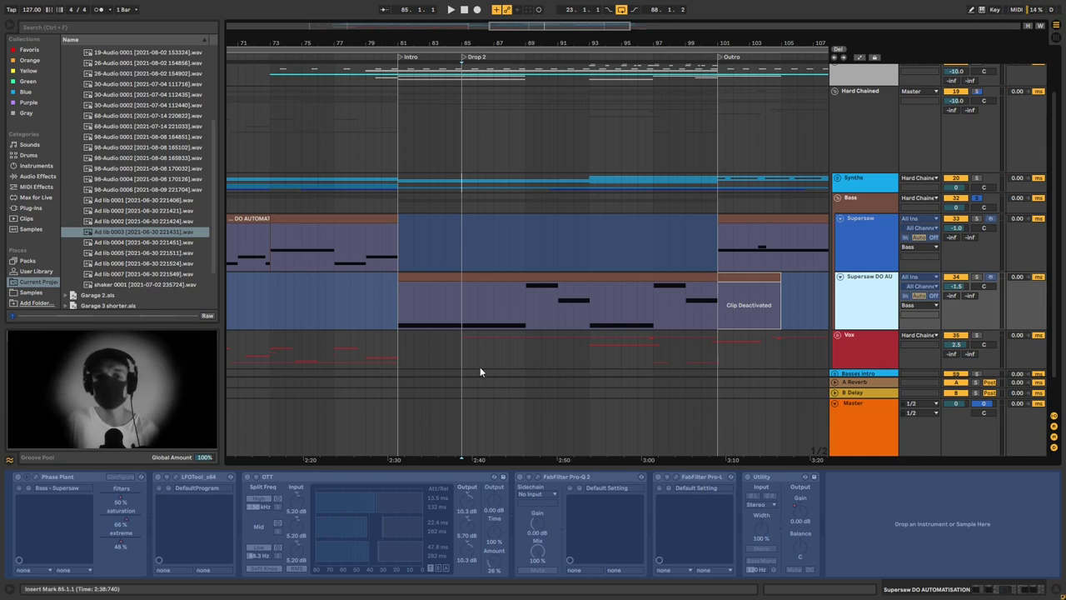
right_click(956, 293)
click(916, 367)
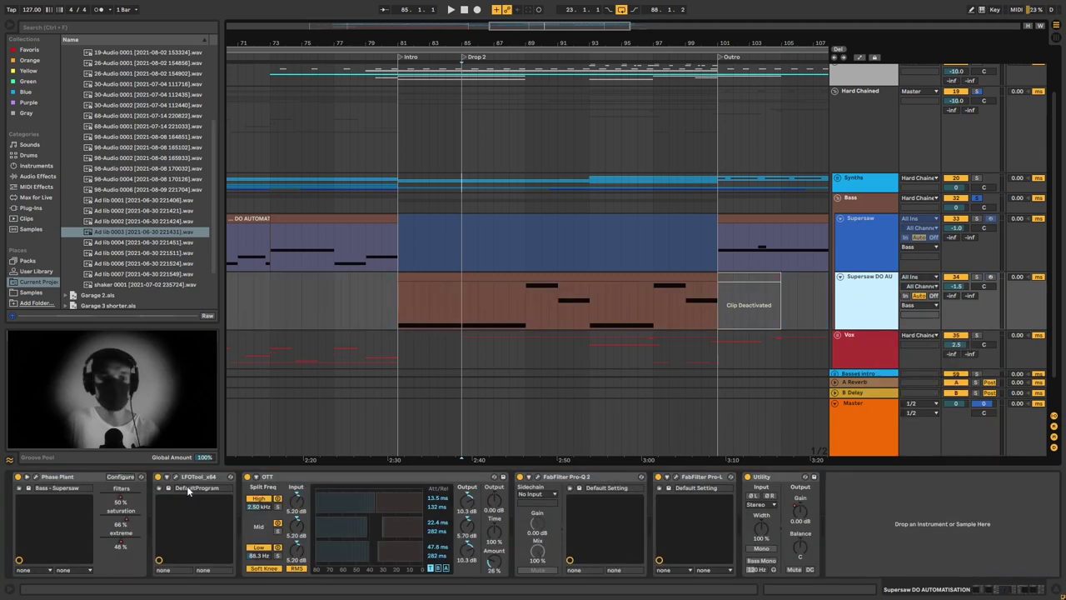
click(176, 477)
key(space)
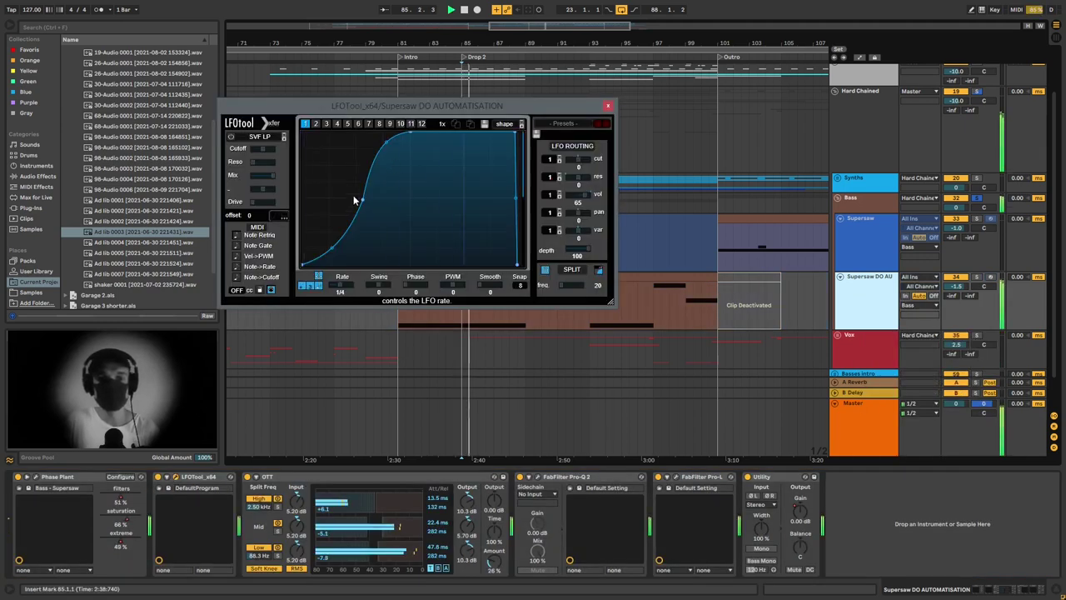
key(space)
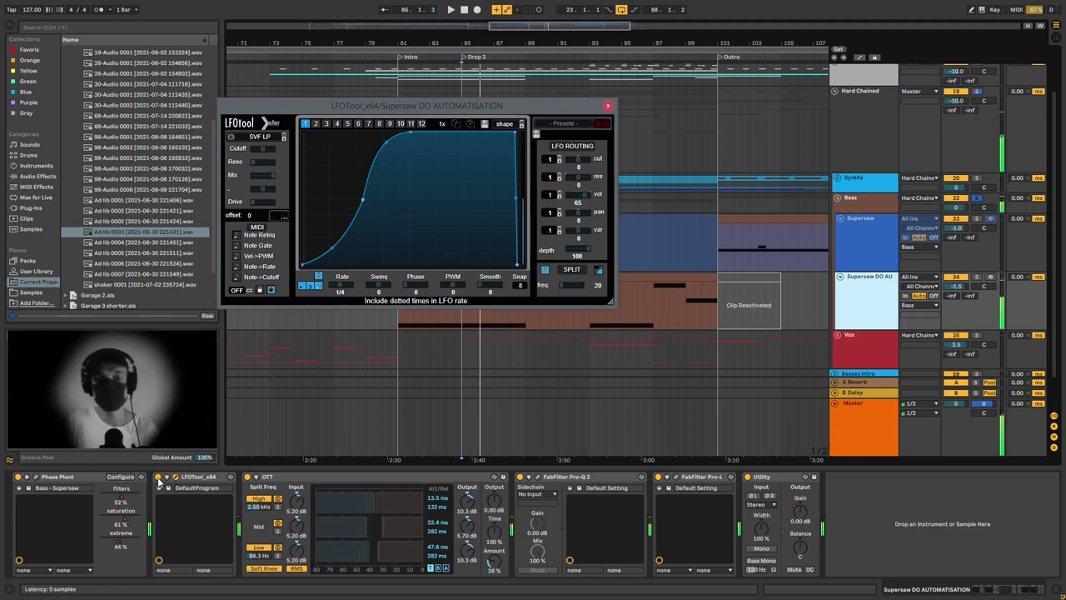
key(space)
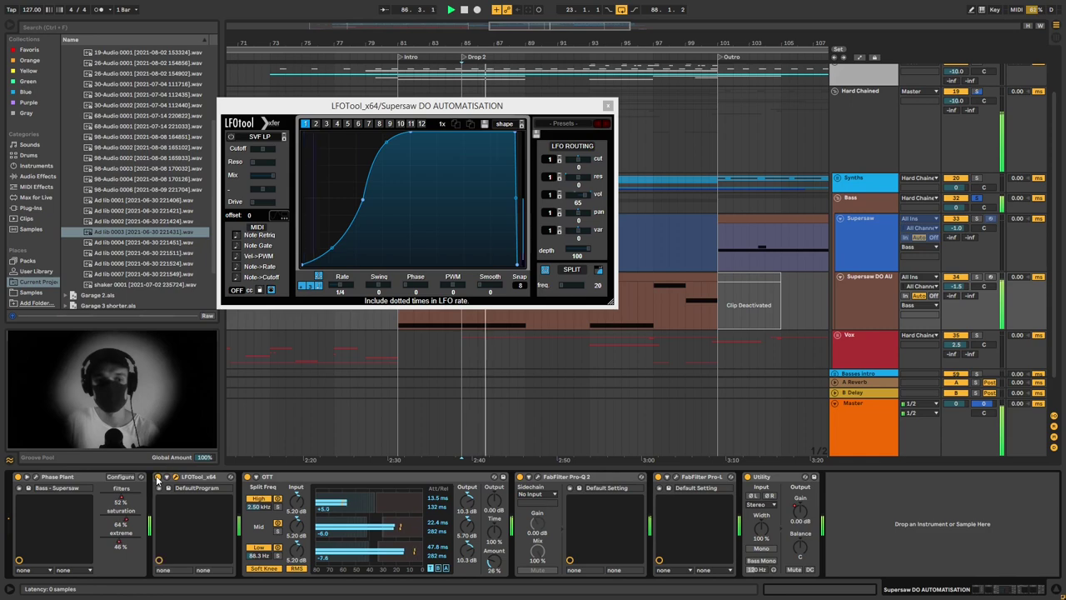
key(space)
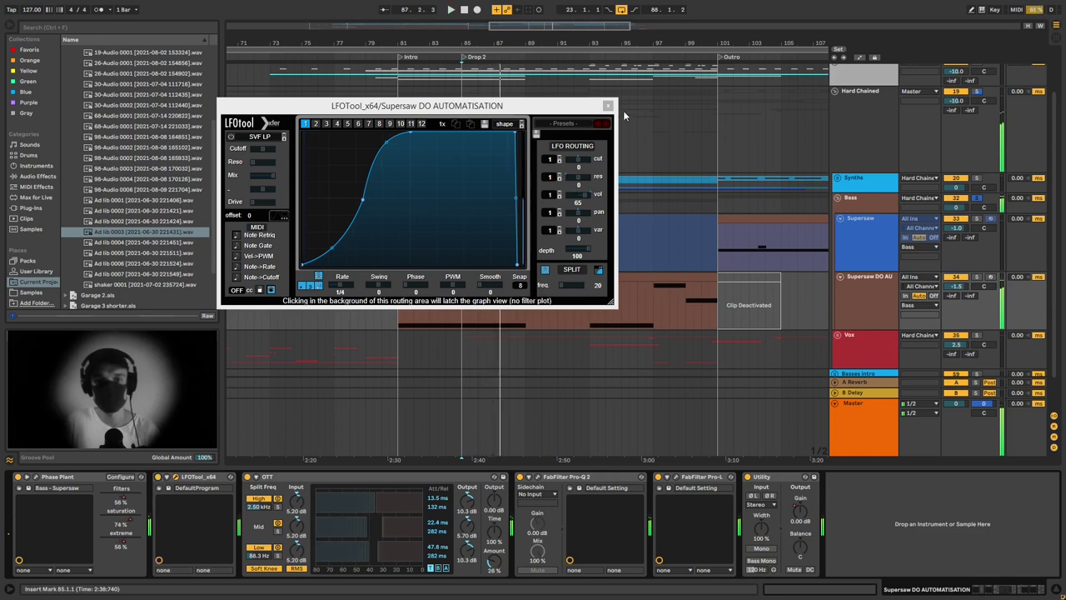
click(608, 105)
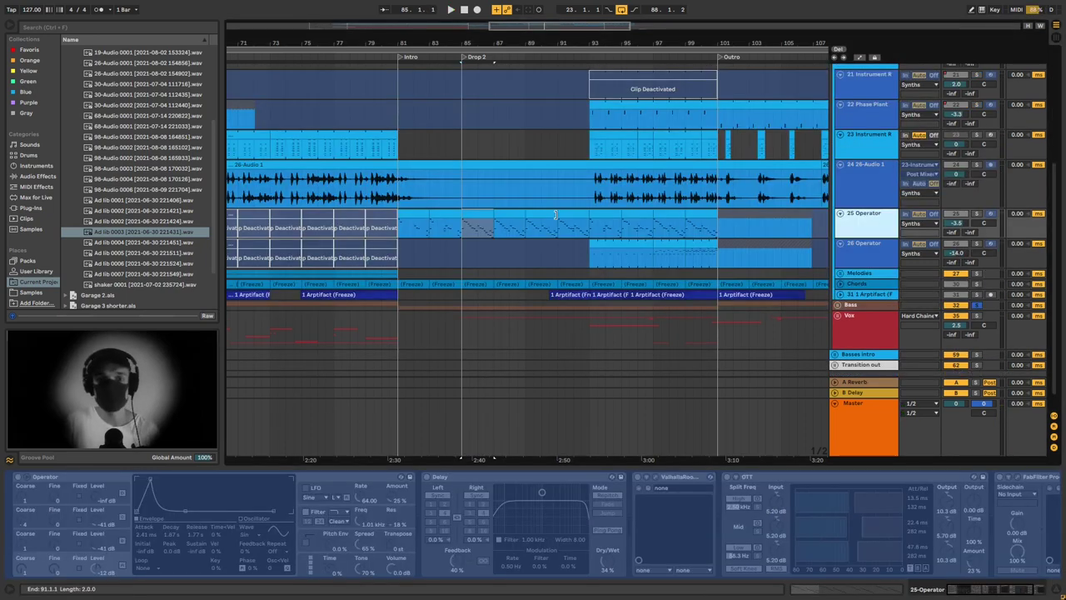
Play the 25 Operator clip from bar 85, viewing oscillator B's envelope and the Delay device
click(476, 225)
scroll(812, 234, up, 1)
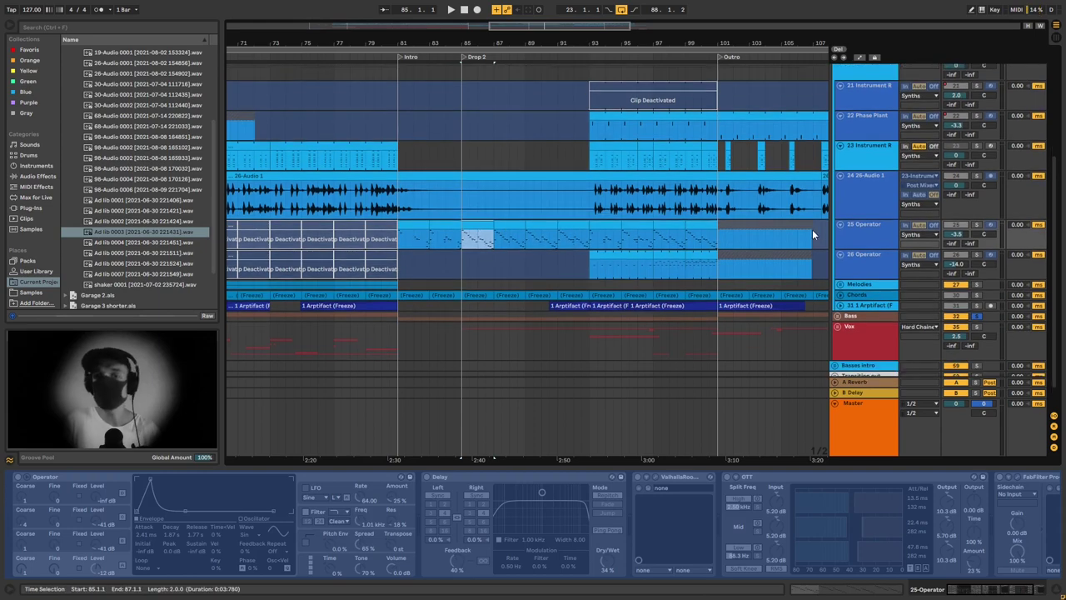
right_click(863, 223)
click(893, 306)
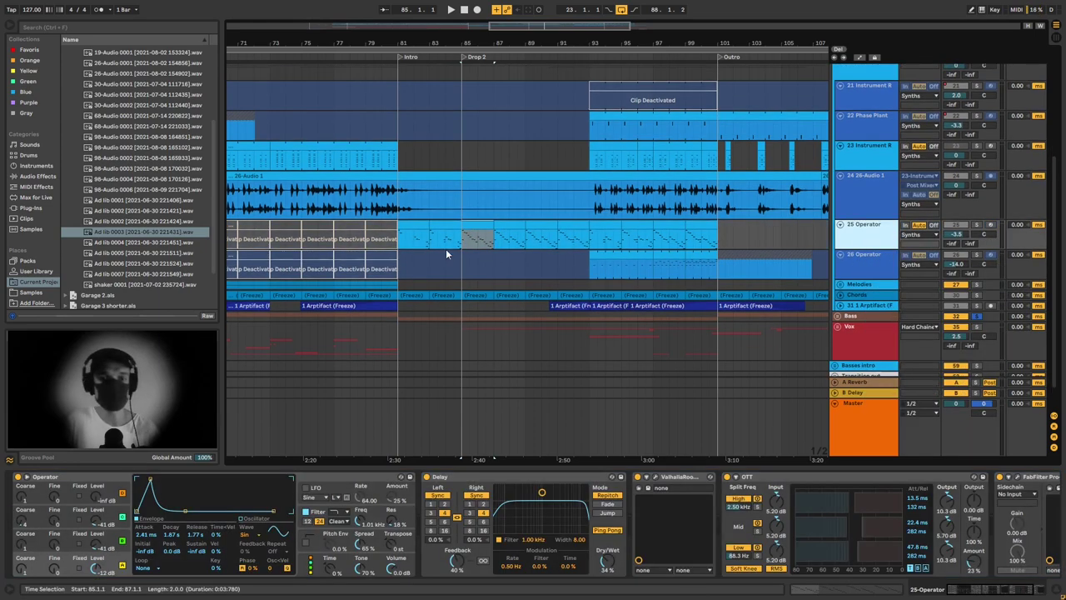
click(478, 223)
key(space)
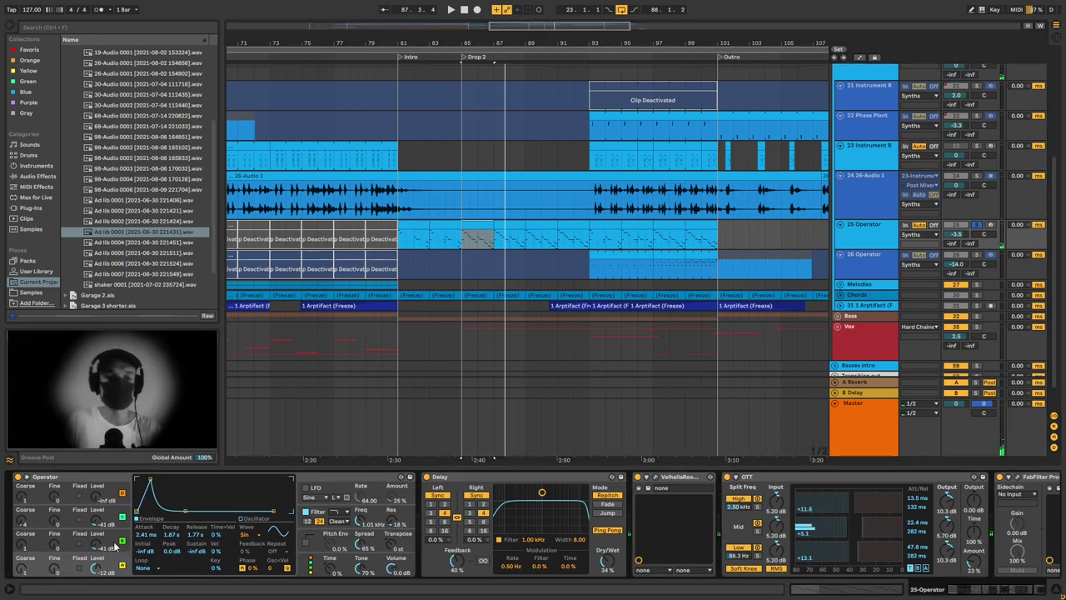
click(112, 516)
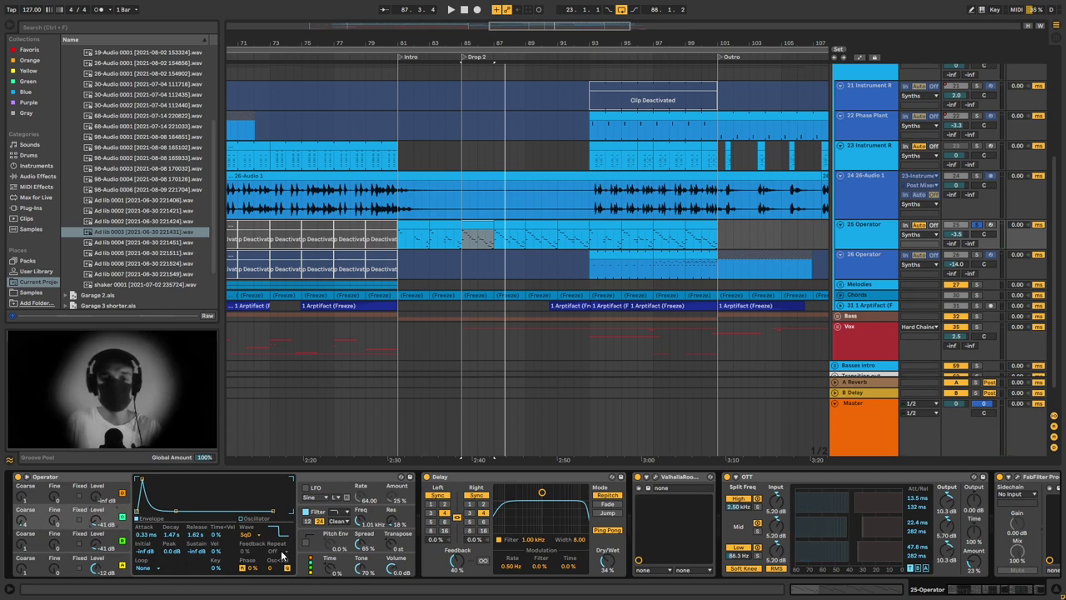
click(477, 482)
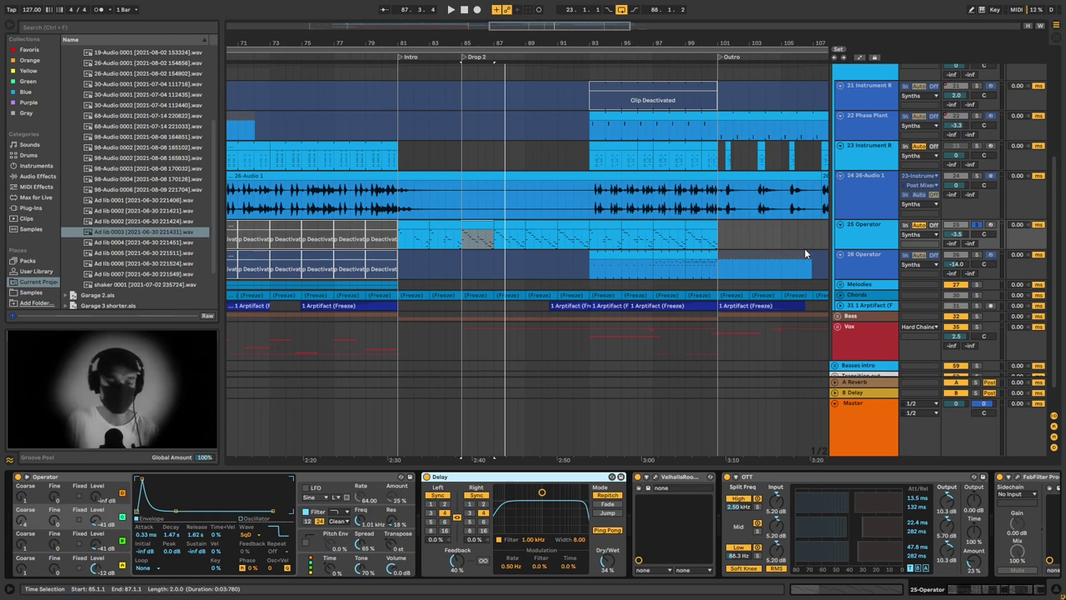
Fold Synths, unfold Vox and Ad libs, and play from bar 85 with the Ad libs track selected
key(Left)
click(837, 257)
click(839, 319)
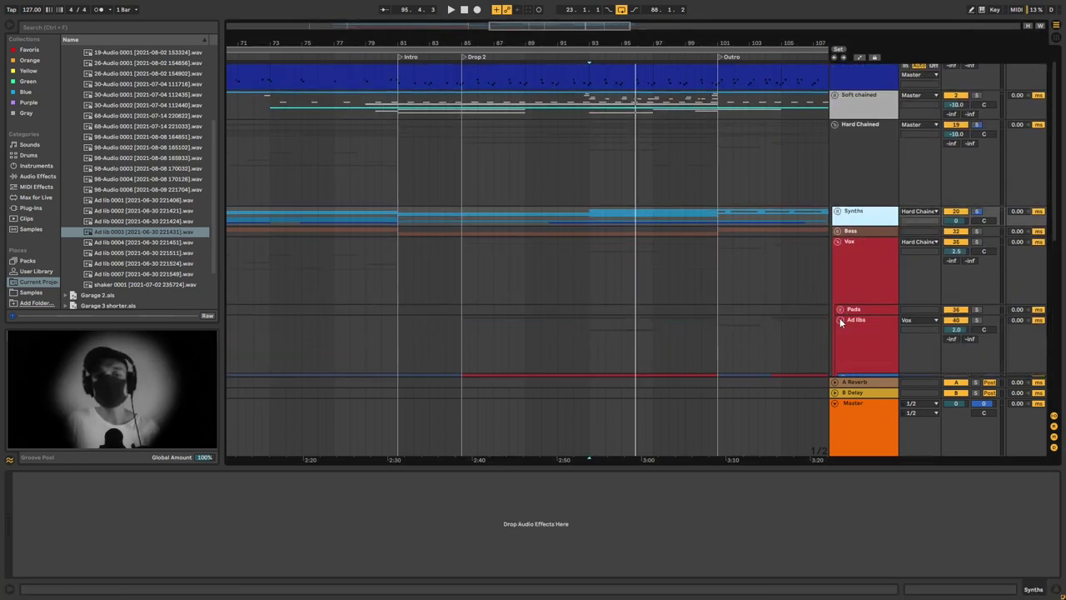
scroll(708, 274, down, 3)
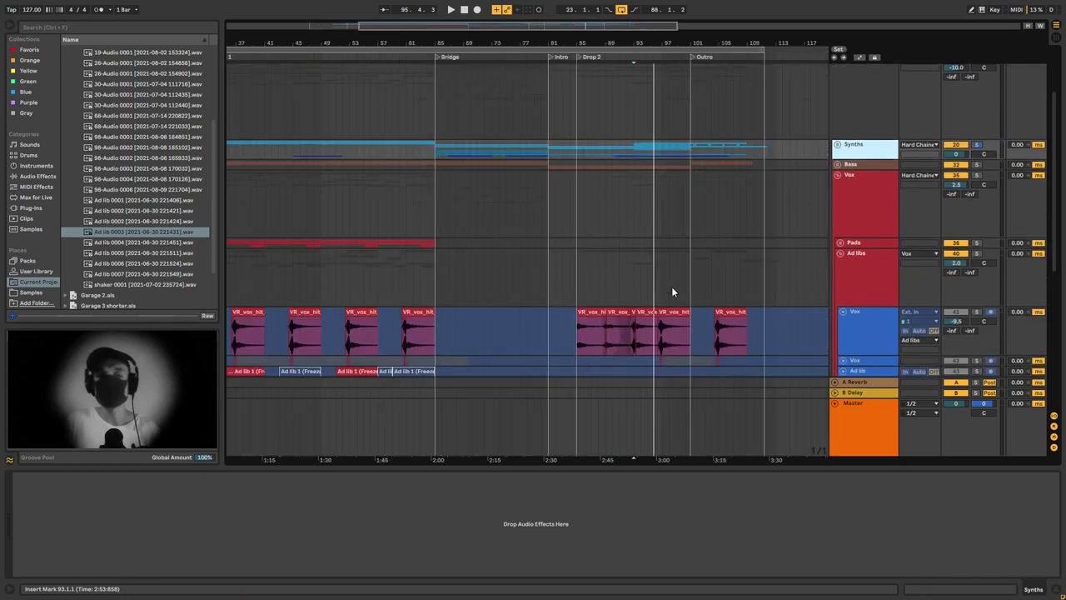
scroll(625, 274, up, 1)
scroll(633, 275, down, 2)
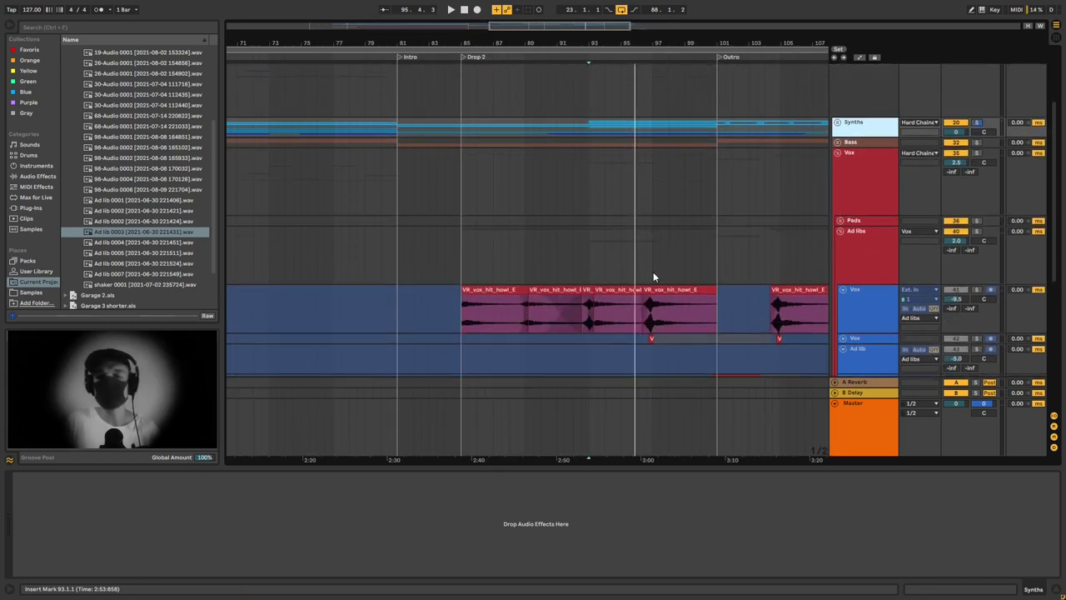
click(475, 271)
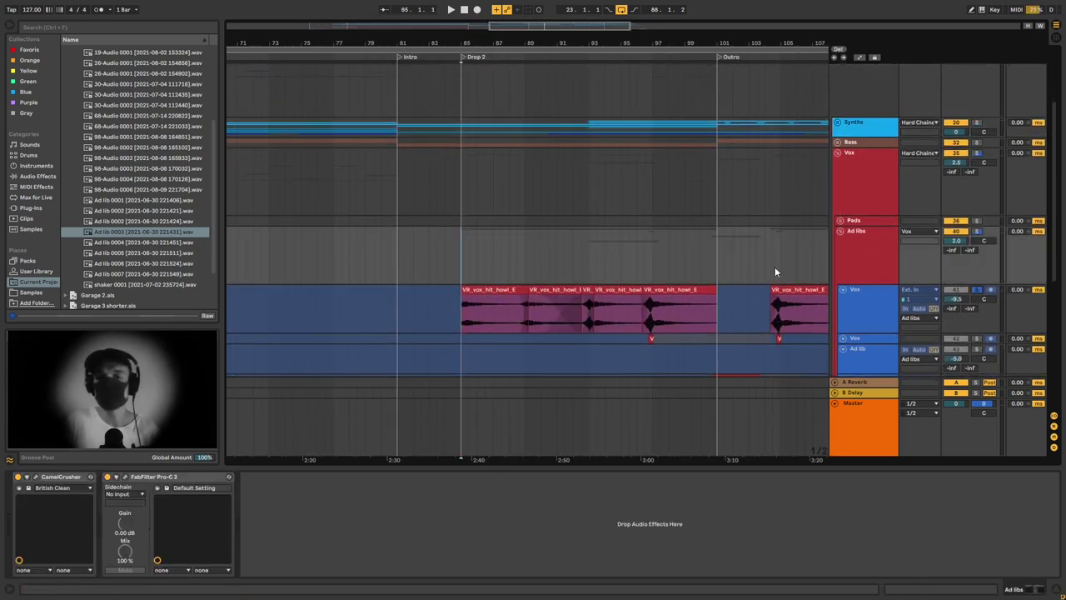
scroll(775, 271, down, 2)
key(space)
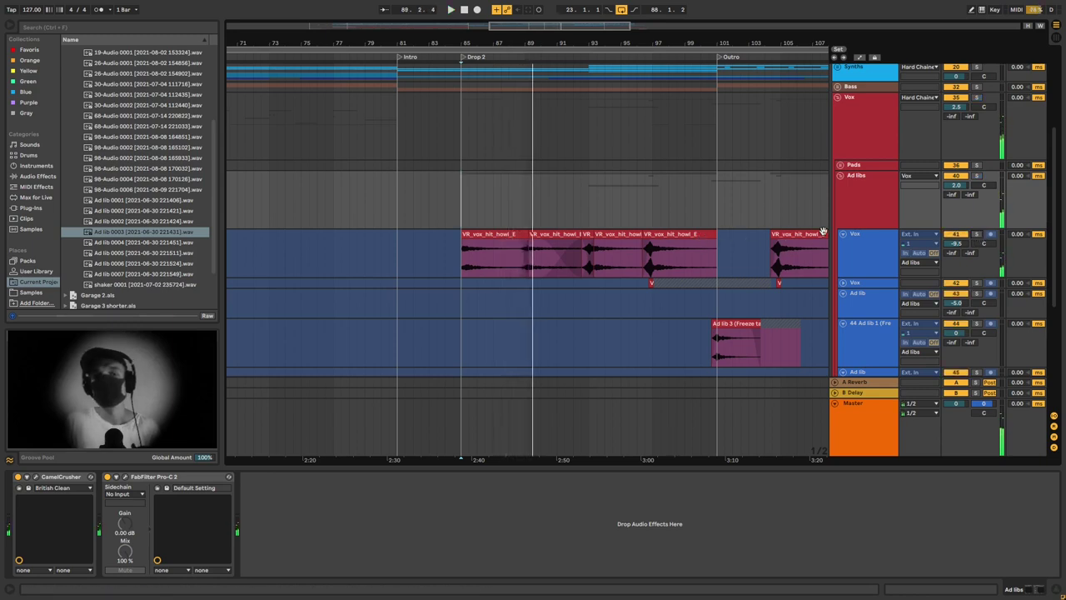
Select the first VR_vox_hit_howl_E clip and replay Drop 2 from the selection start
click(500, 233)
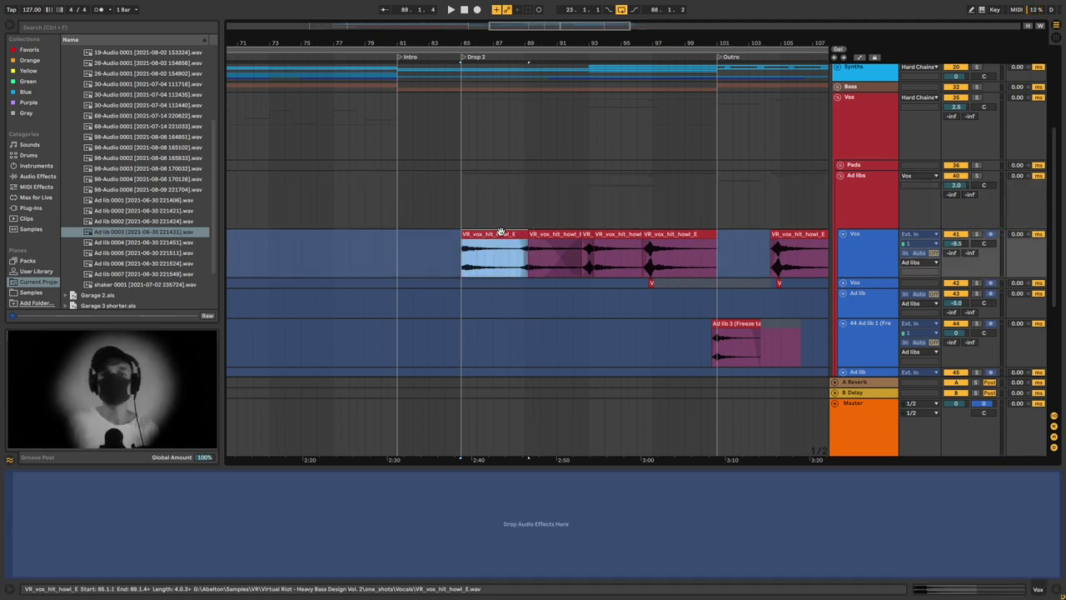
scroll(500, 233, down, 3)
scroll(488, 237, up, 3)
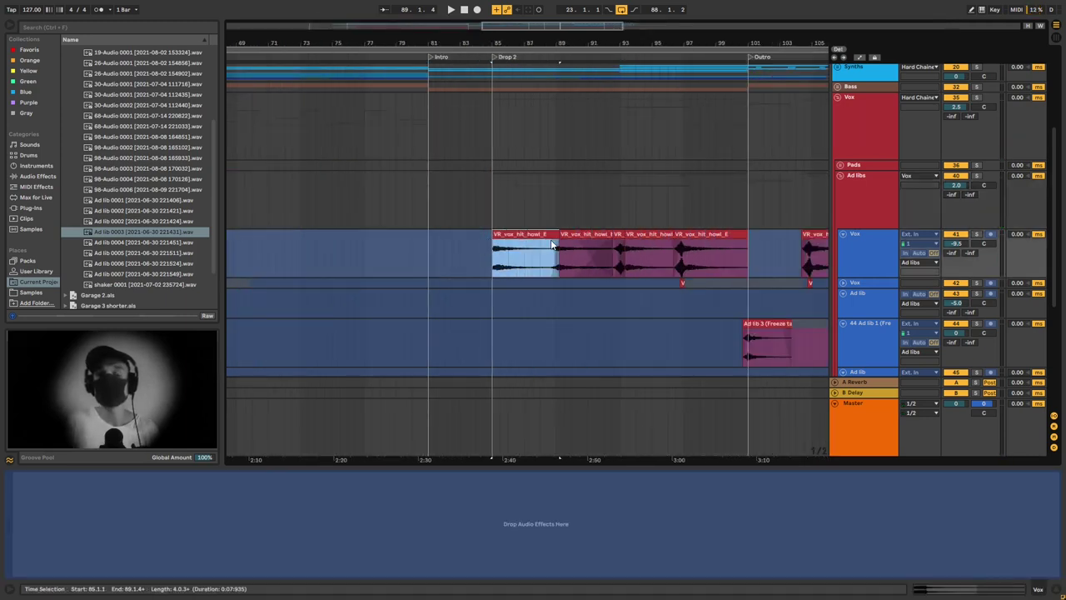
scroll(551, 243, right, 3)
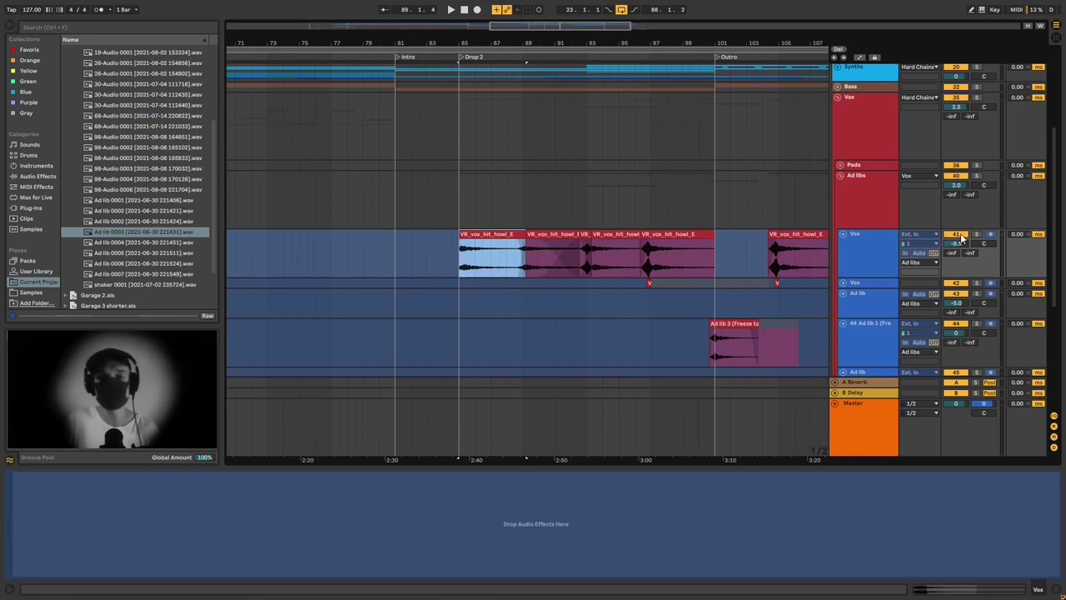
key(space)
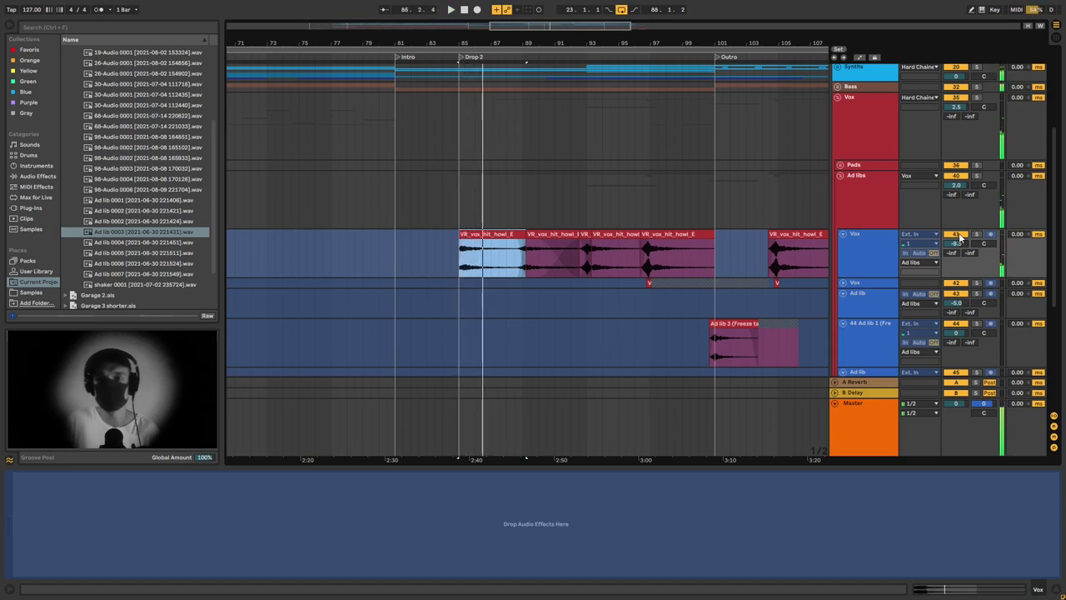
click(960, 238)
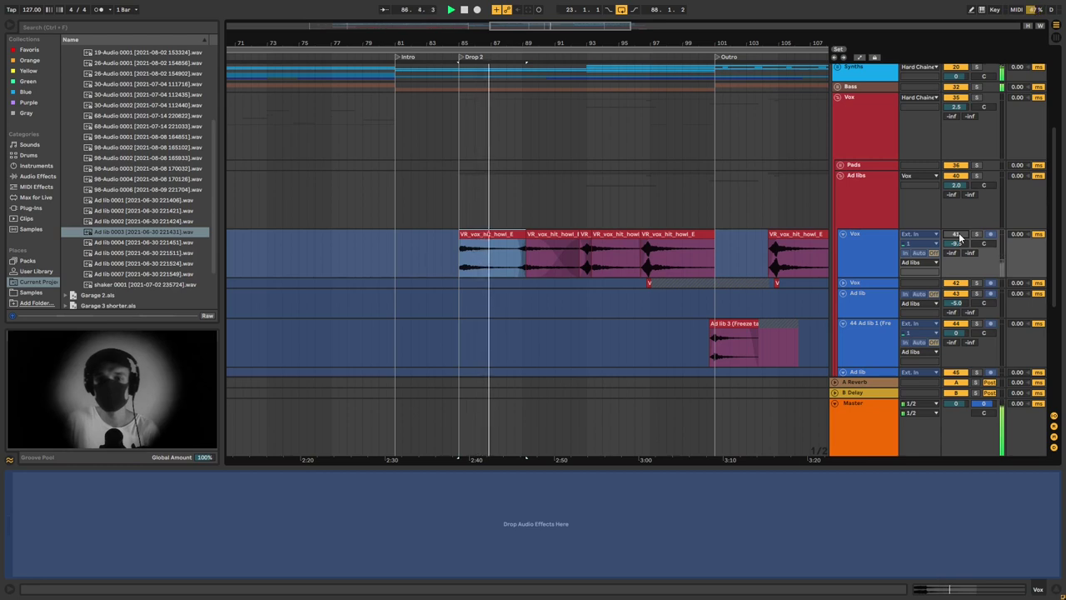
click(959, 238)
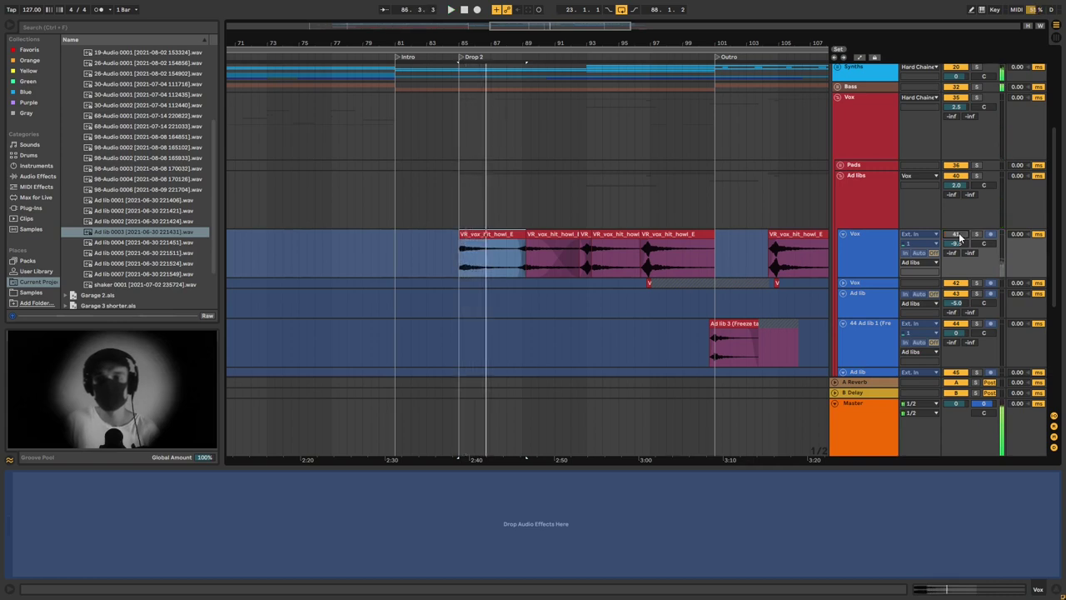
Select and deselect the VR_vox clips at bars 84–103, then zoom out to the full arrangement
scroll(713, 242, down, 4)
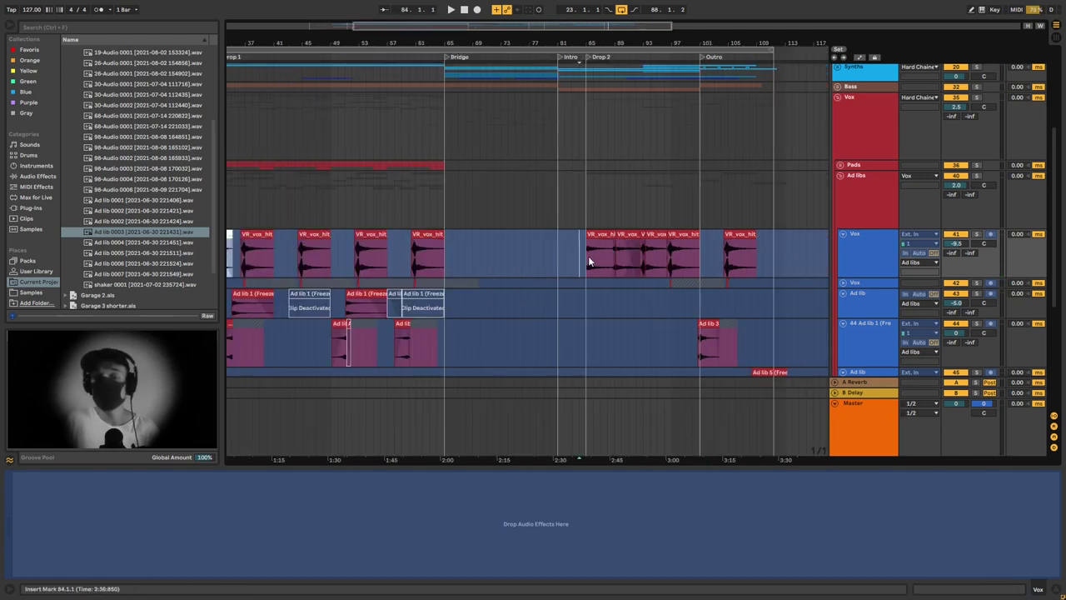
drag(588, 256, 712, 262)
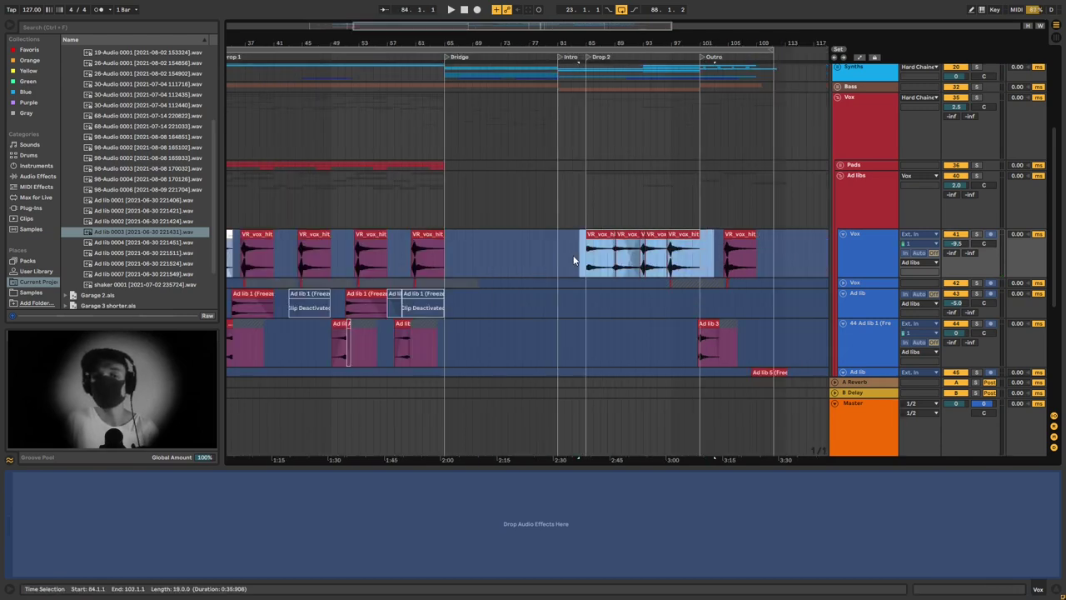
click(598, 262)
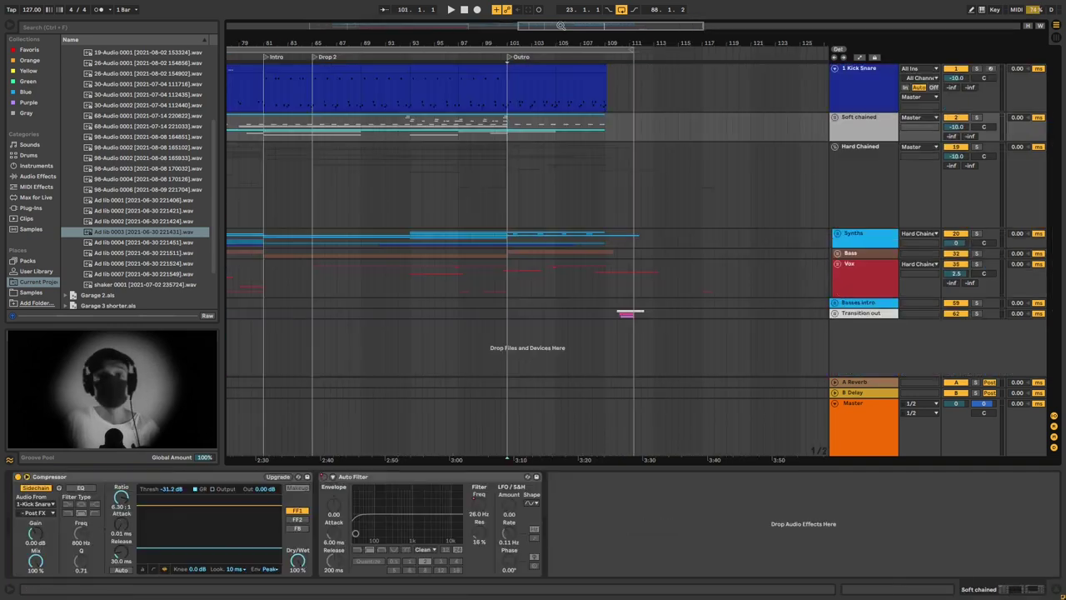
drag(561, 25, 561, 5)
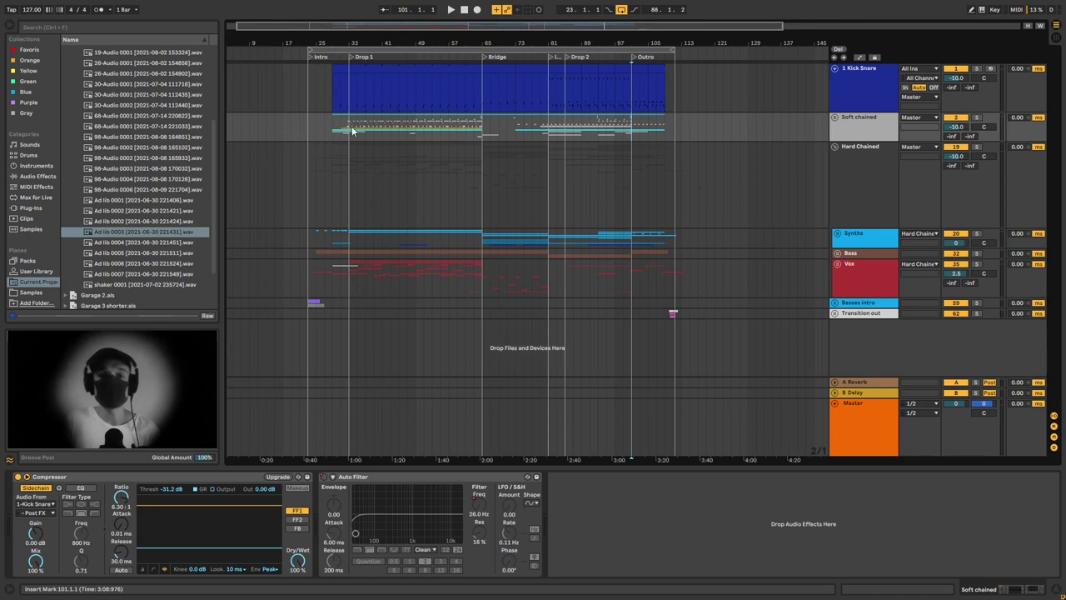